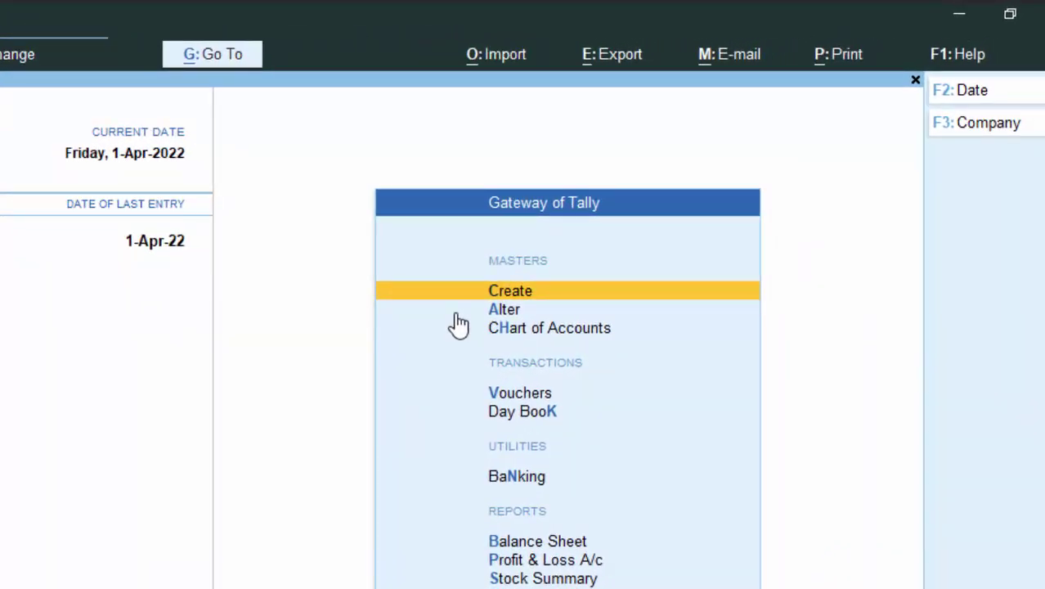
- Open the list of masters for creation and expand it to show all masters, including the inactive ones
left_click(524, 299)
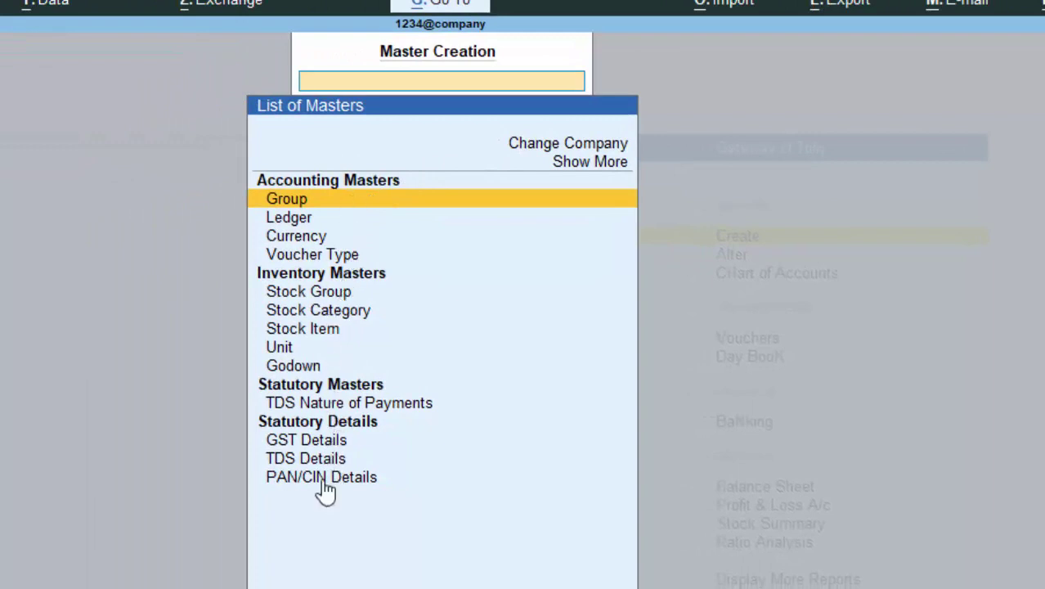
left_click(561, 165)
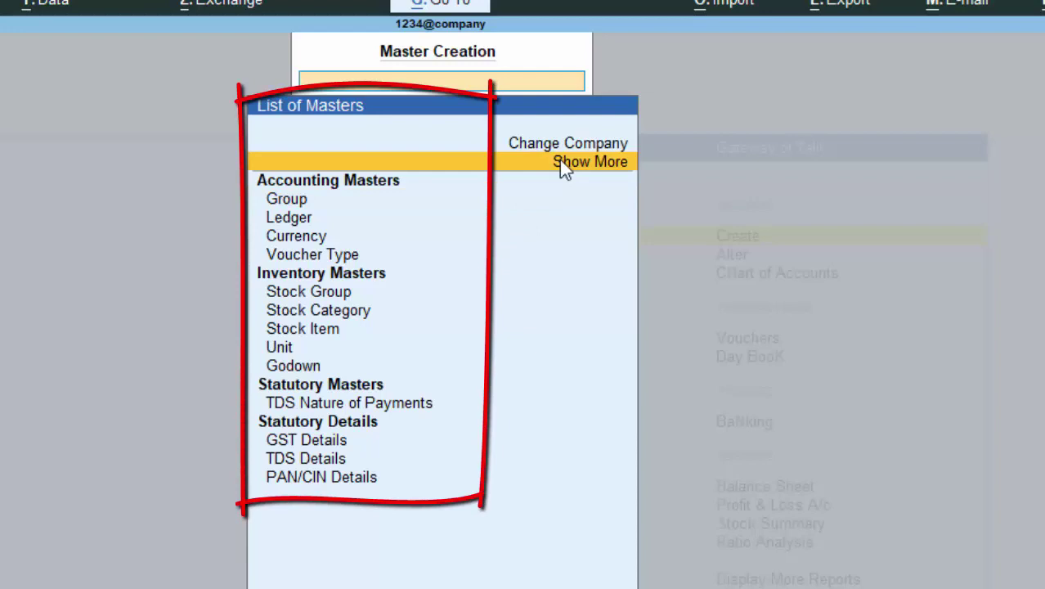
left_click(561, 164)
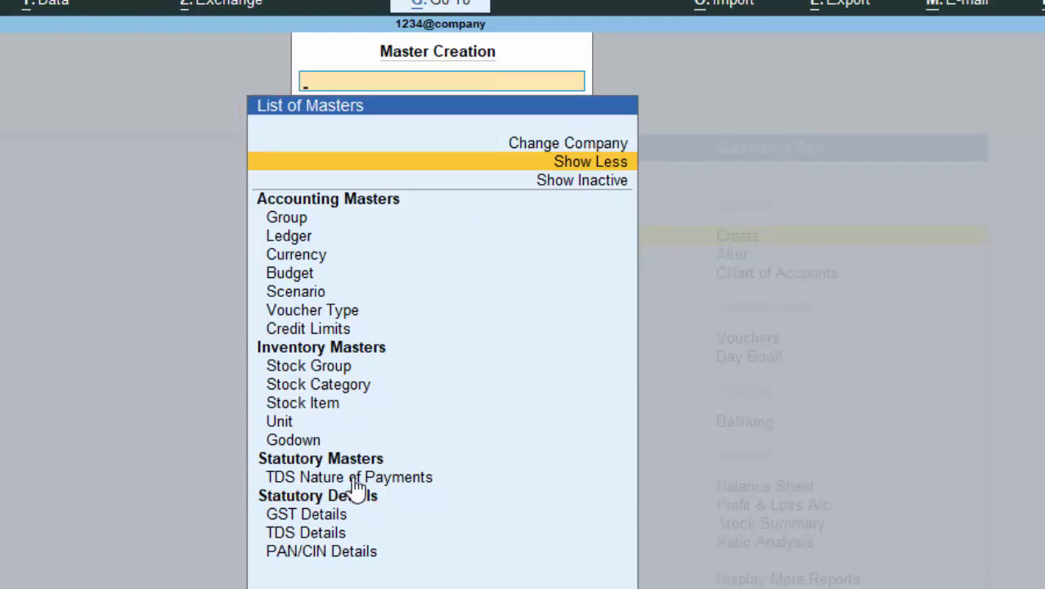
left_click(584, 186)
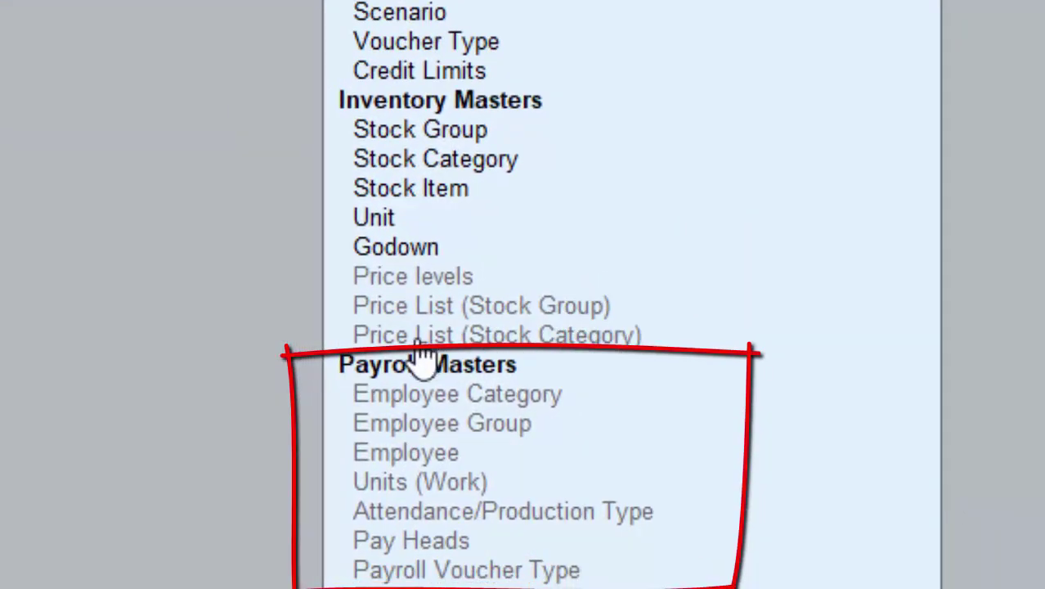
left_click(432, 378)
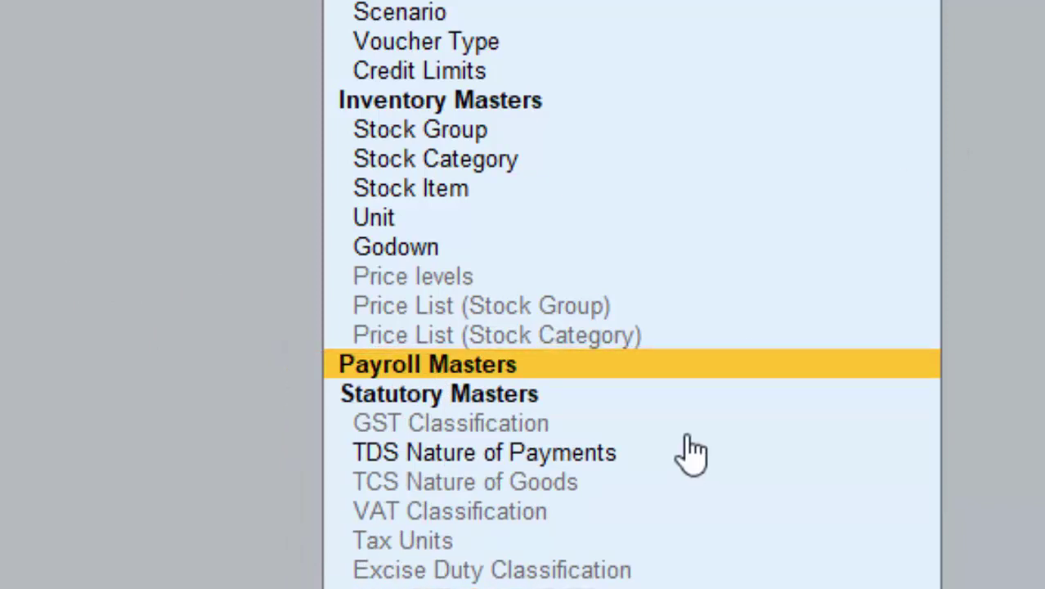
left_click(697, 372)
left_click(699, 365)
left_click(699, 366)
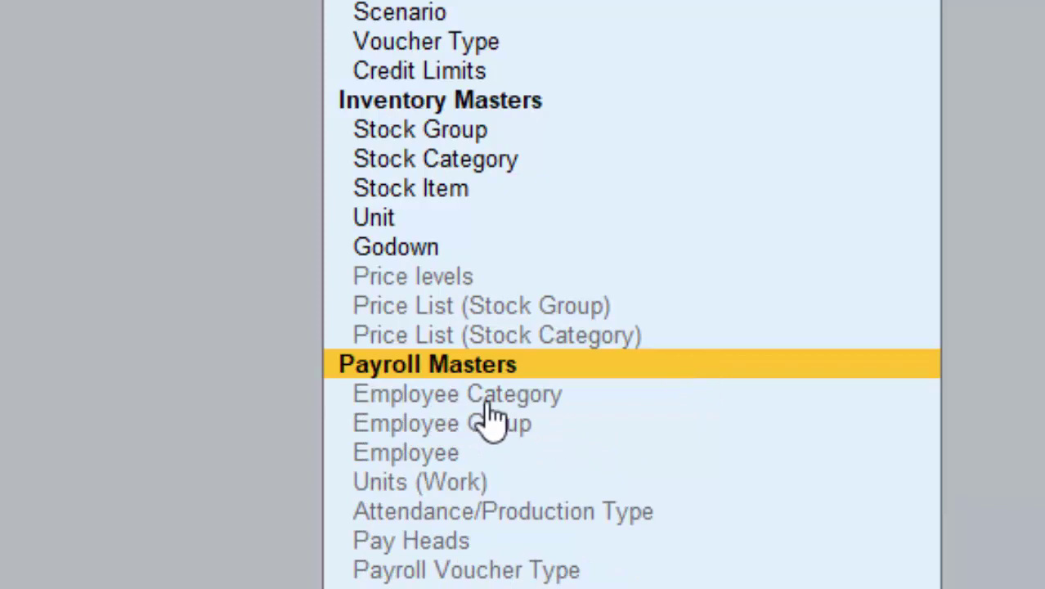
- Enable the payroll feature through Employee Category and create the category Sales, allocating revenue items but not non-revenue items
left_click(538, 399)
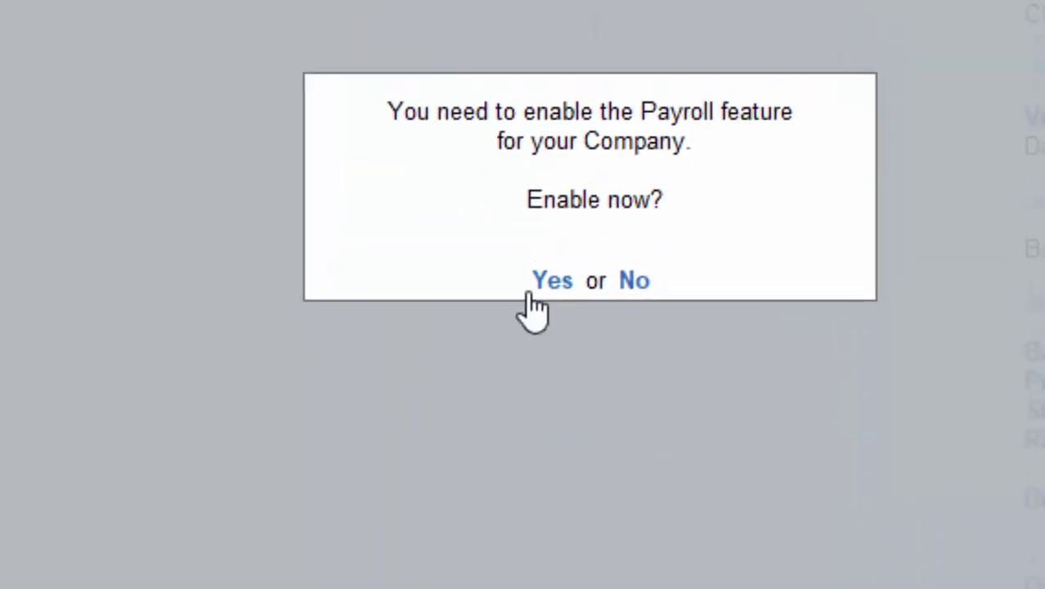
left_click(553, 280)
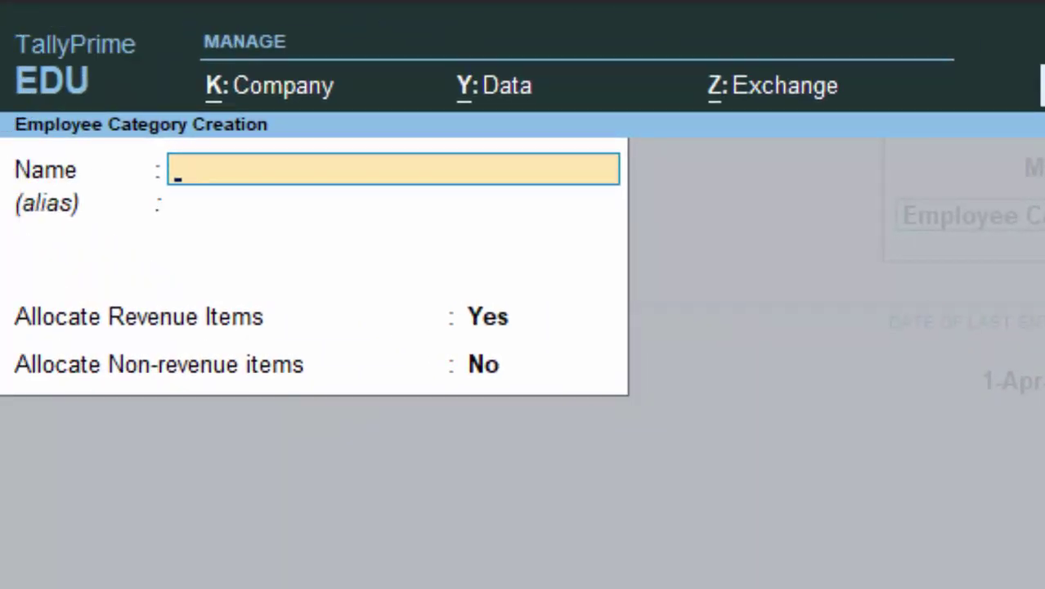
type("Sales")
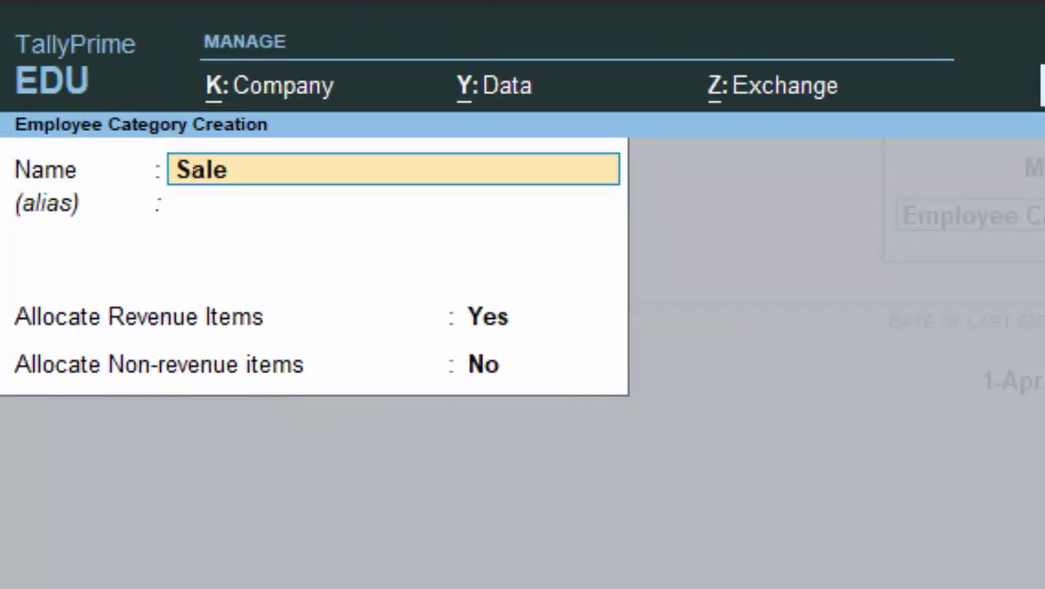
key("Return")
key("Return")
key("Return")
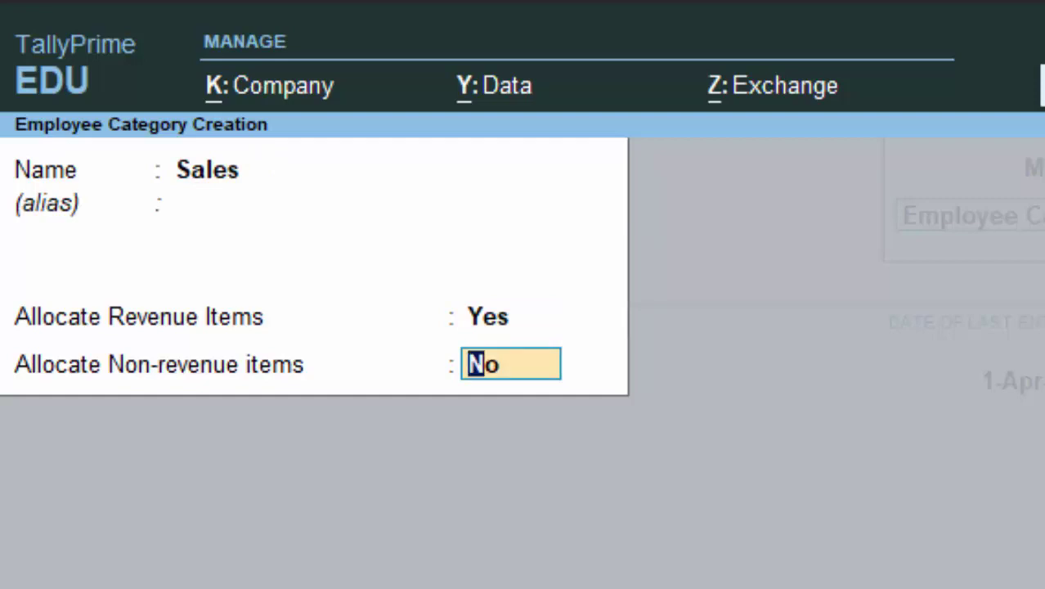
key("Return")
key("Return")
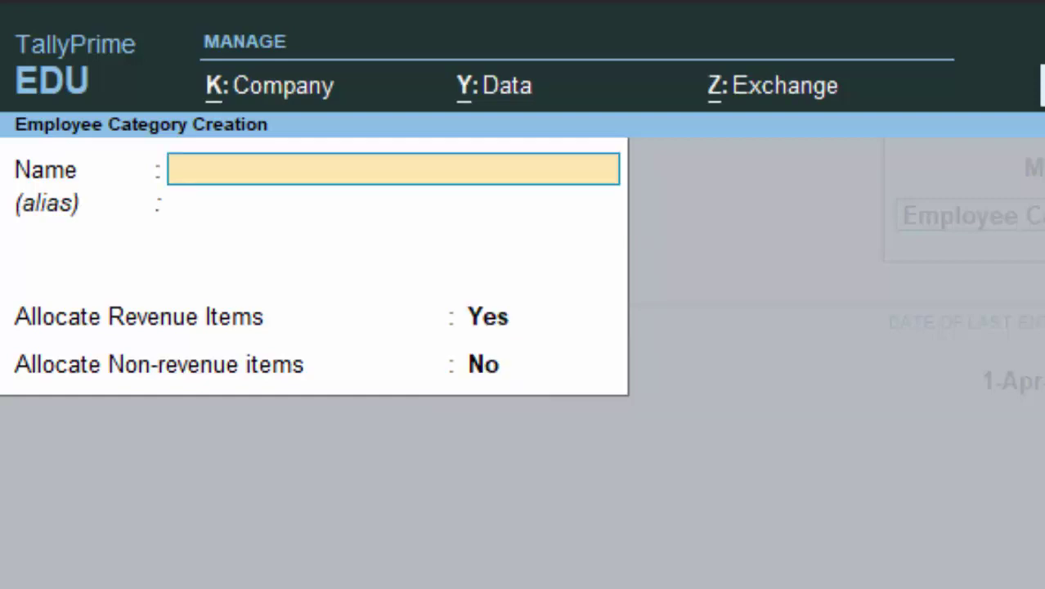
- Create a second employee category named Accounts with the default allocation settings, and leave category creation
type("Acco")
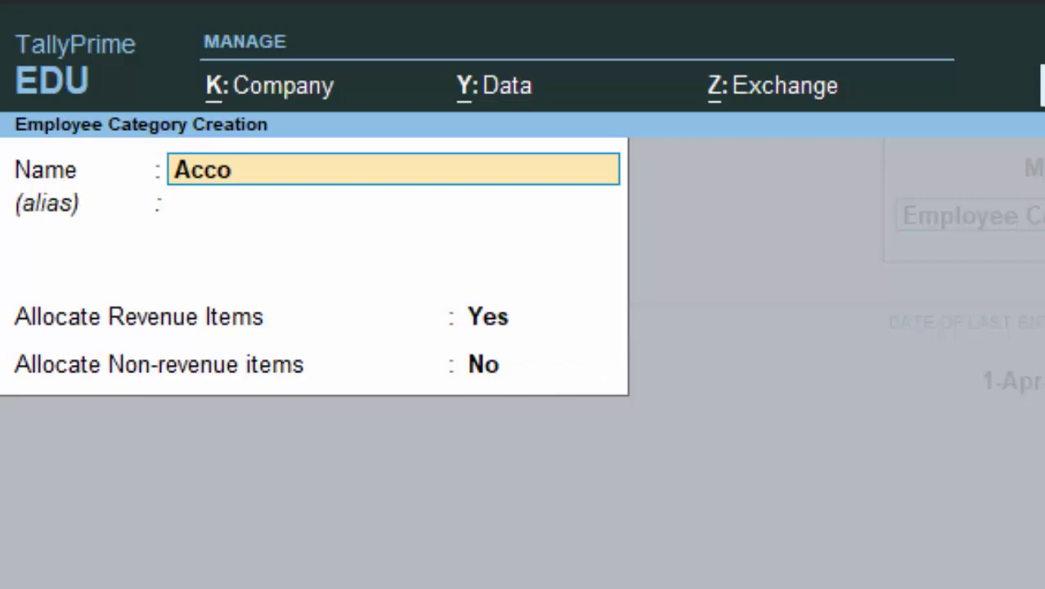
type("unts")
key("Return")
key("Return")
key("Return")
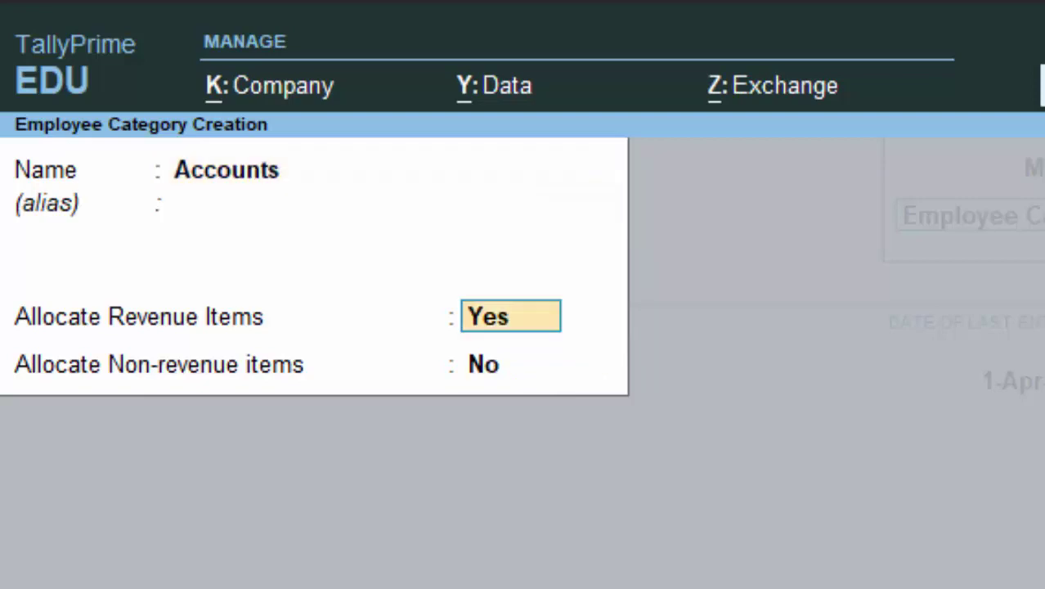
key("Return")
key("Return")
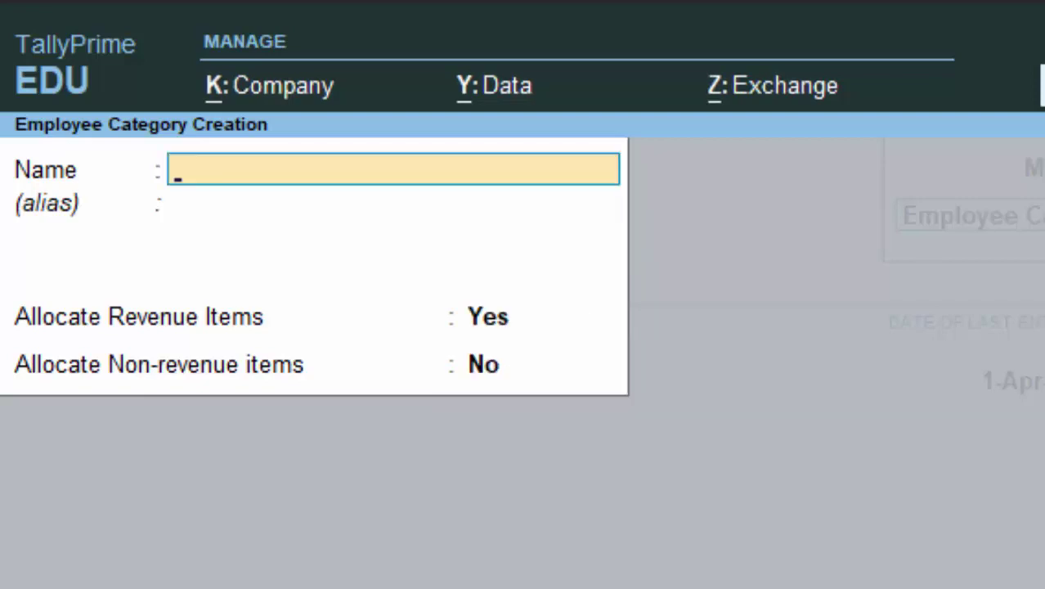
key("Escape")
key("Return")
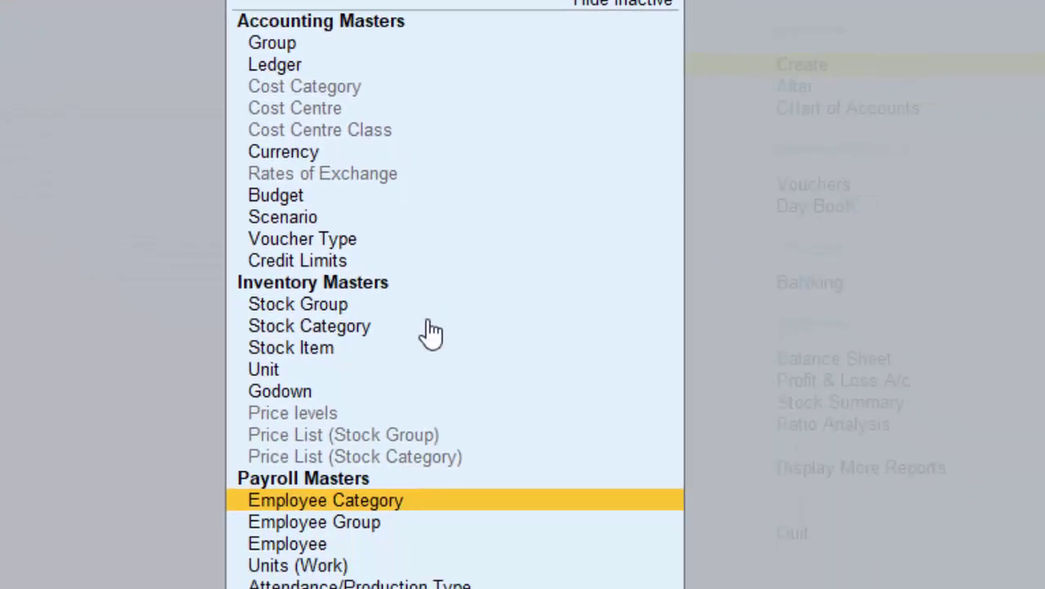
- Start a new employee in the Accounts category, enter the employee's name, and keep the Primary group and joining date 1-Apr-2022
left_click(300, 550)
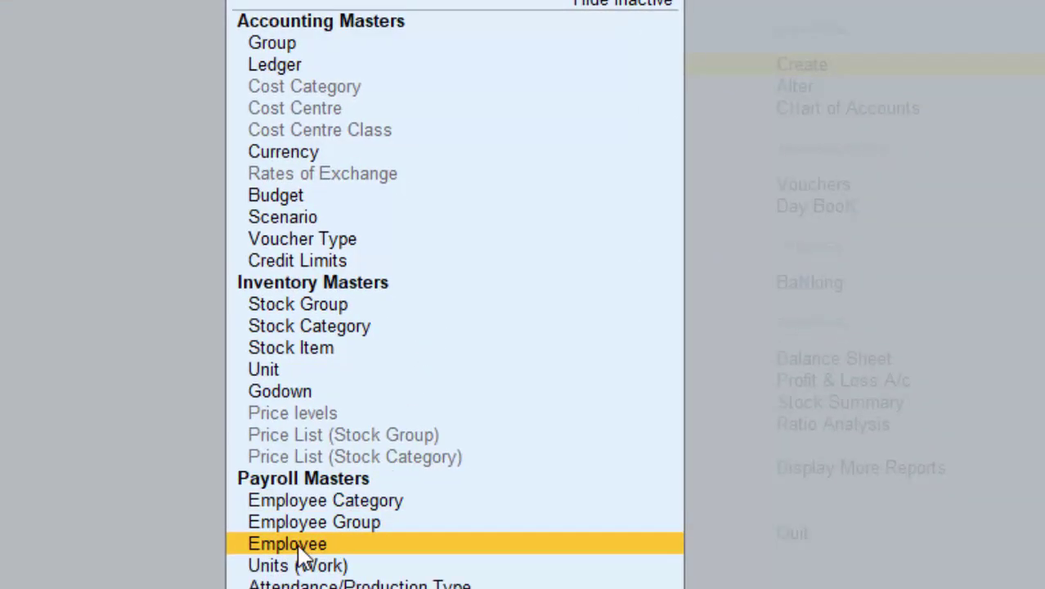
left_click(299, 546)
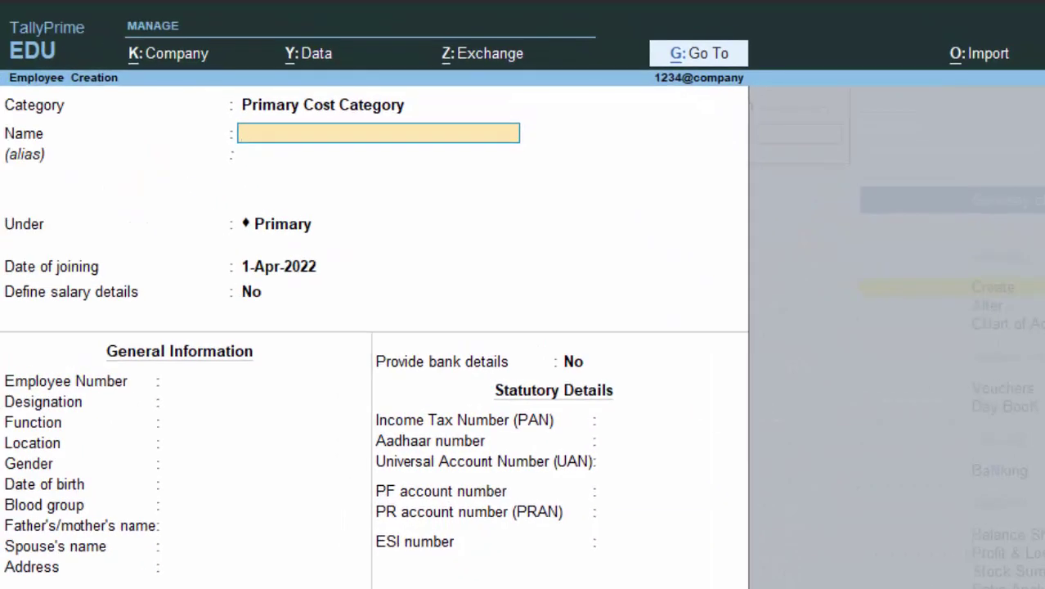
left_click(376, 104)
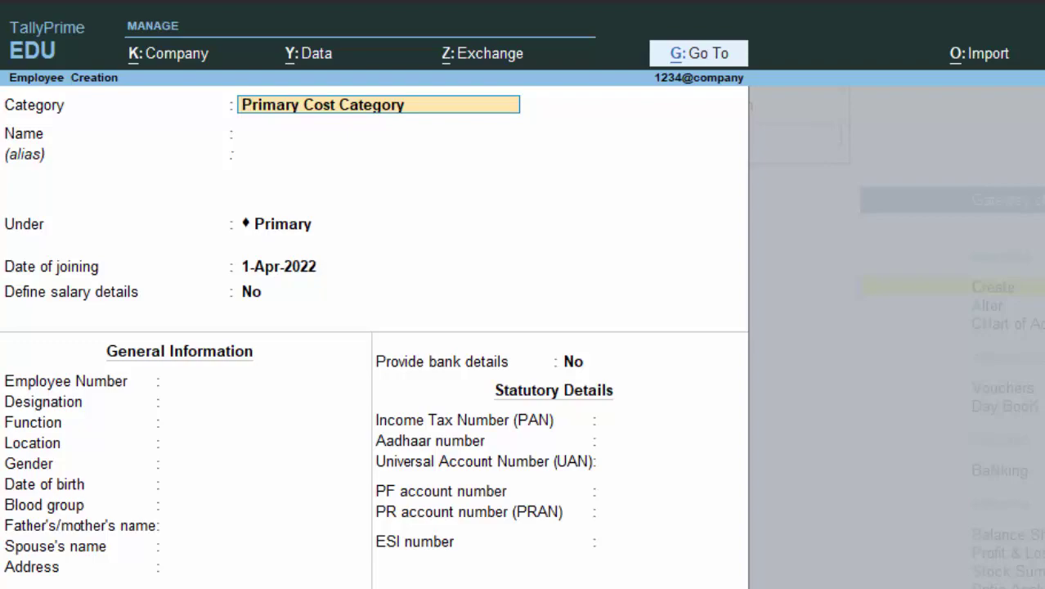
key("Up")
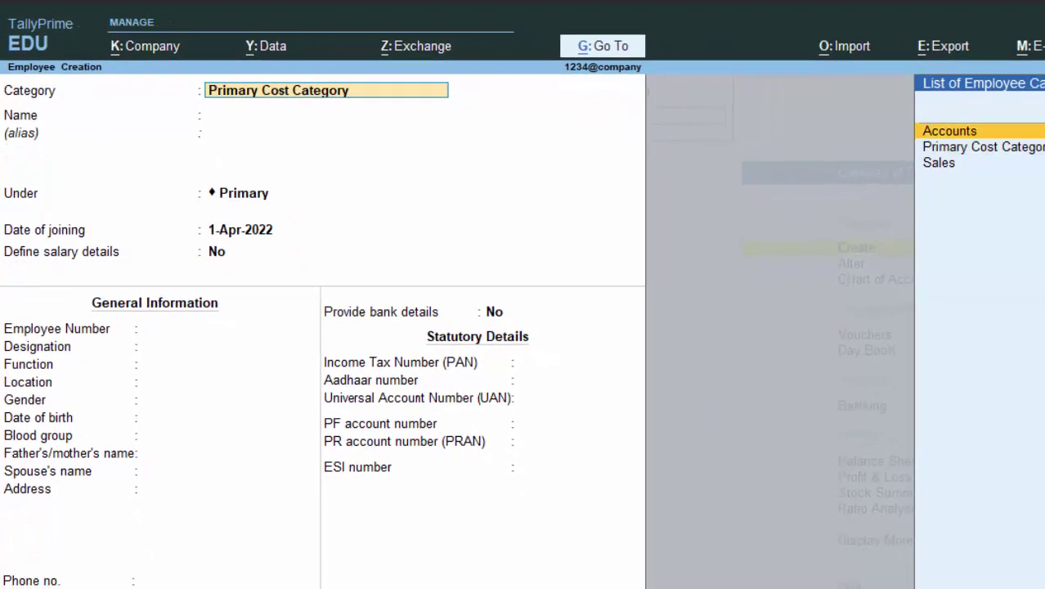
key("Return")
type("R")
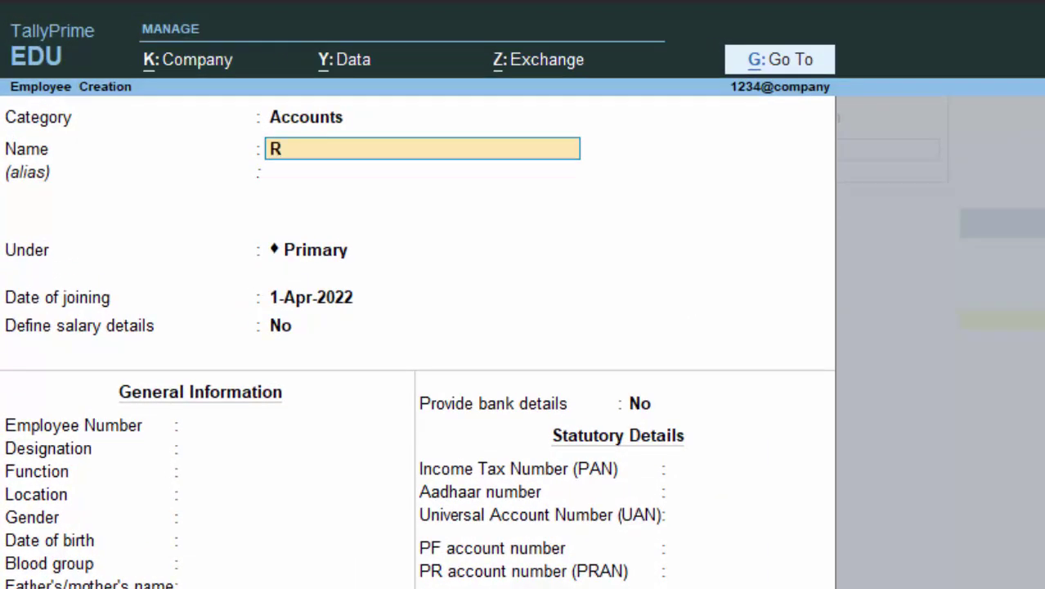
type("aju")
key("Return")
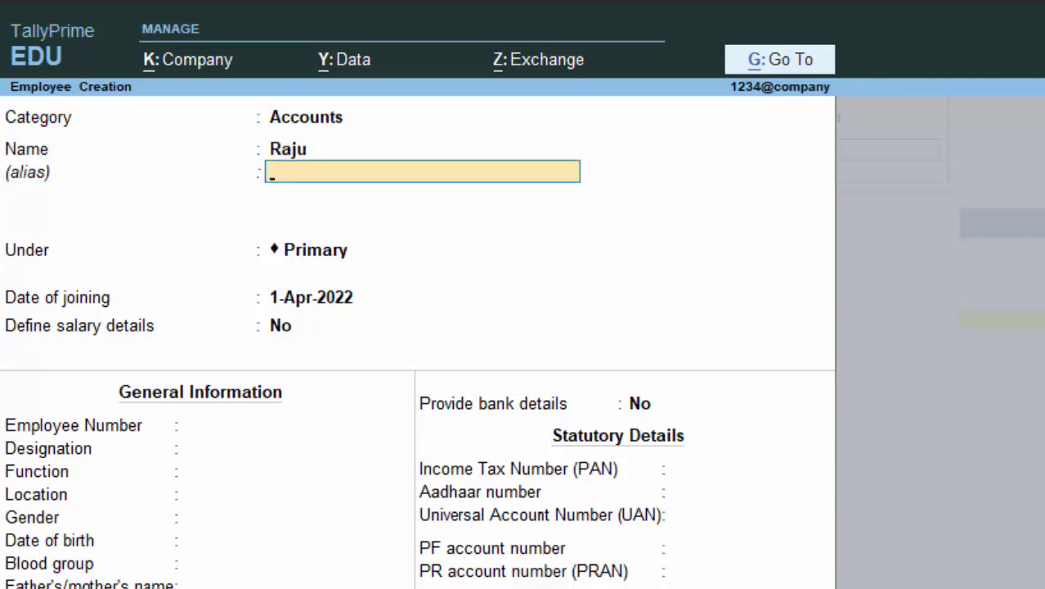
key("Return")
key("Return")
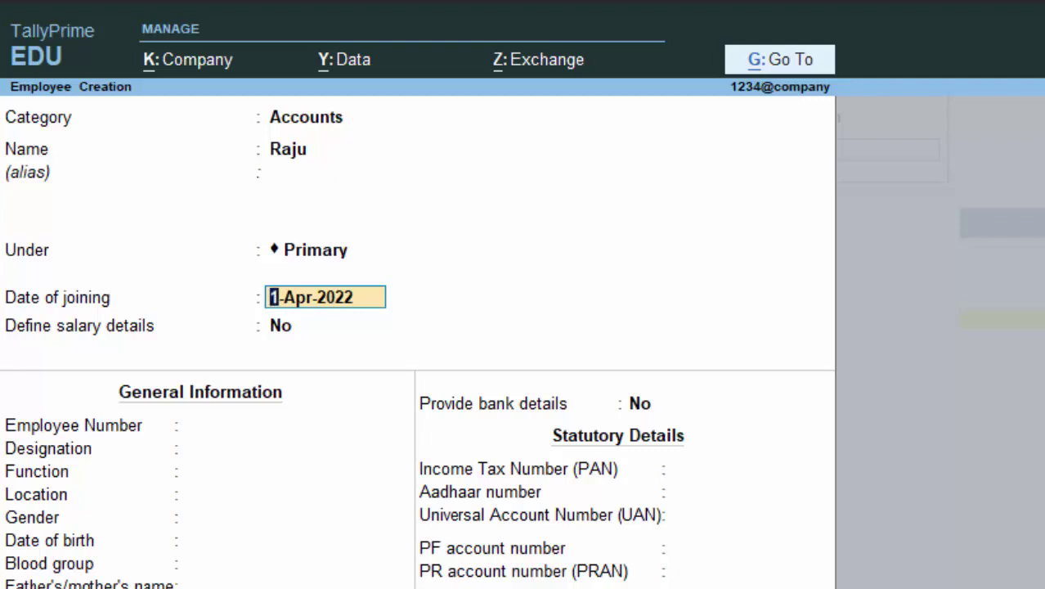
key("Return")
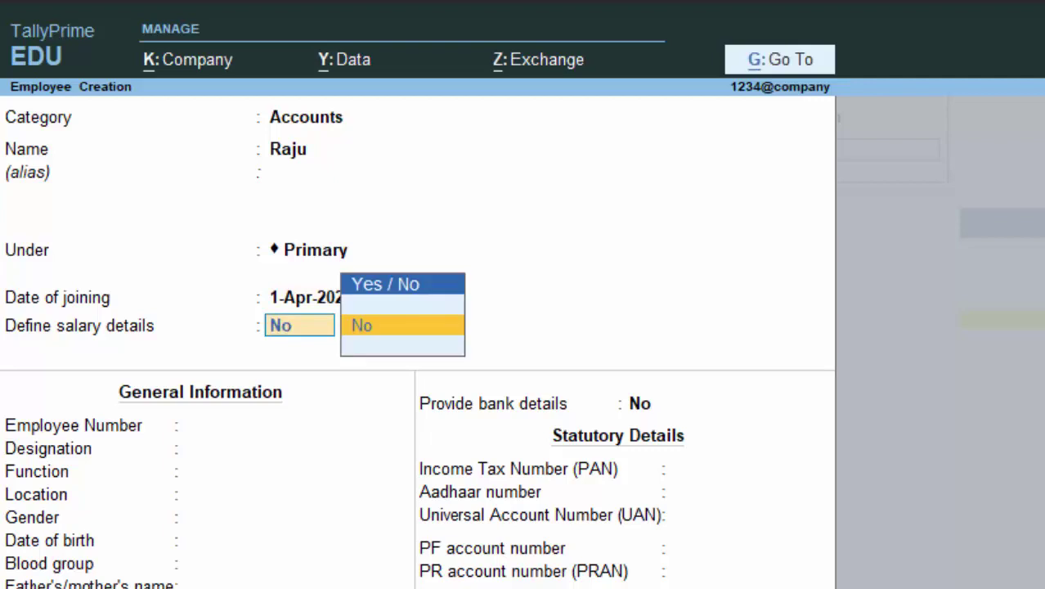
- Set Define salary details to Yes for the employee
key("BackSpace")
key("BackSpace")
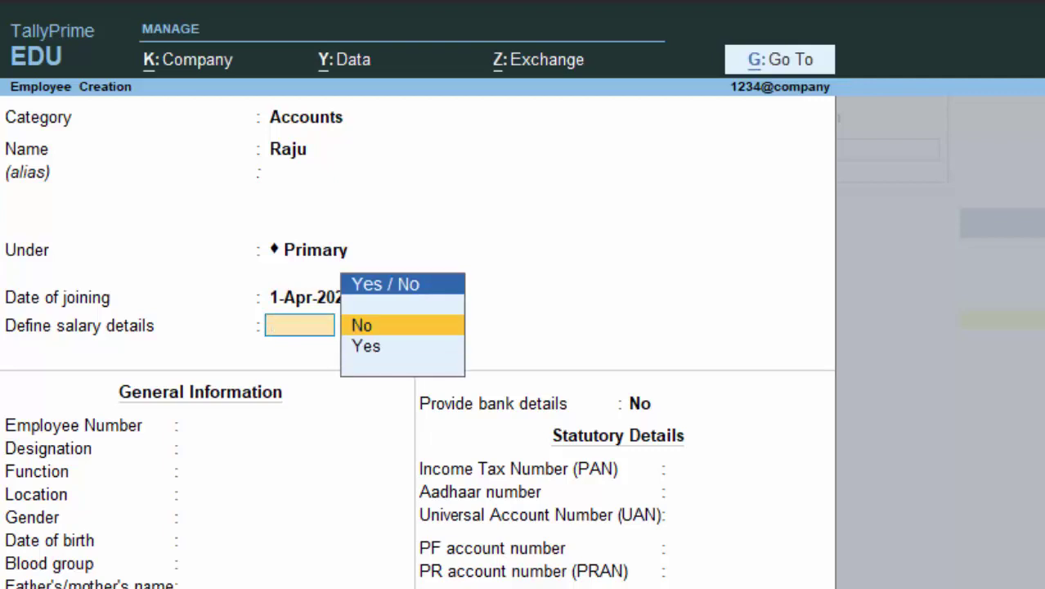
key("Down")
key("Return")
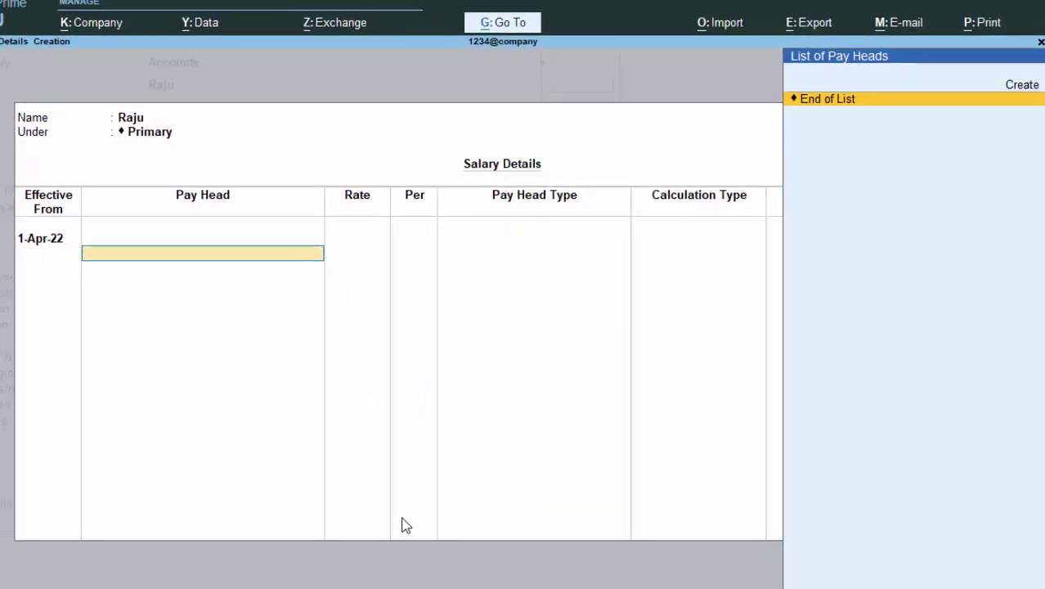
- Create a pay head named Basic Salary from the salary details, with type Earnings for Employees and income type Fixed
key("alt+c")
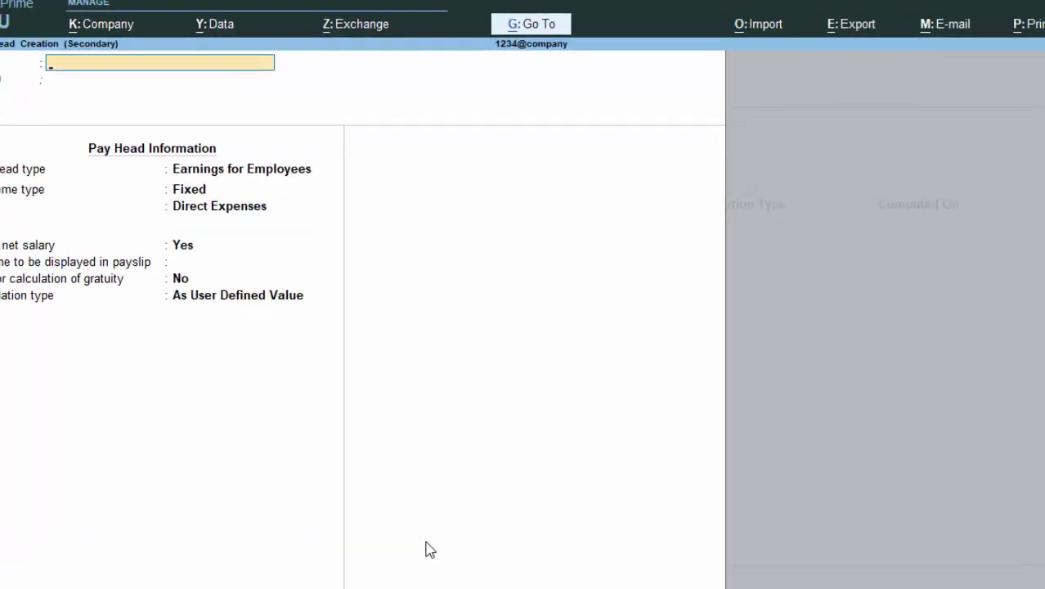
type("Ba")
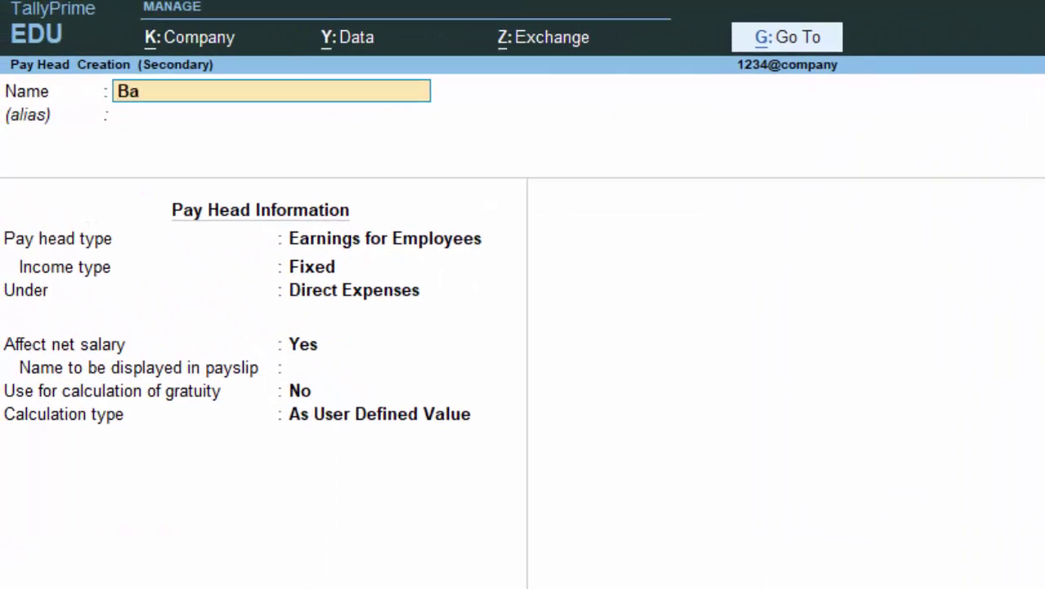
type("sic Salary")
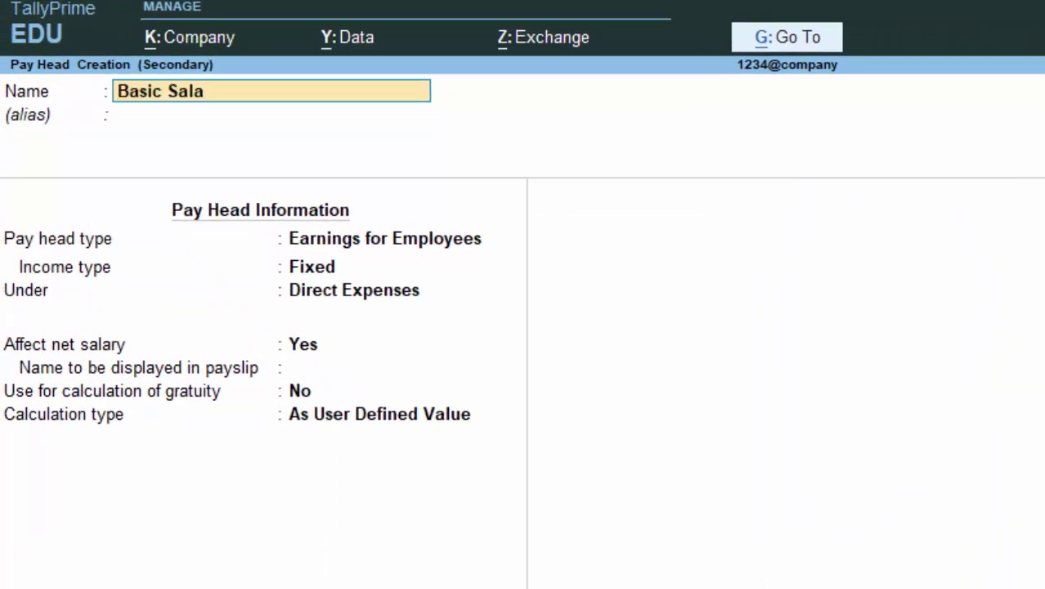
key("Return")
key("Return")
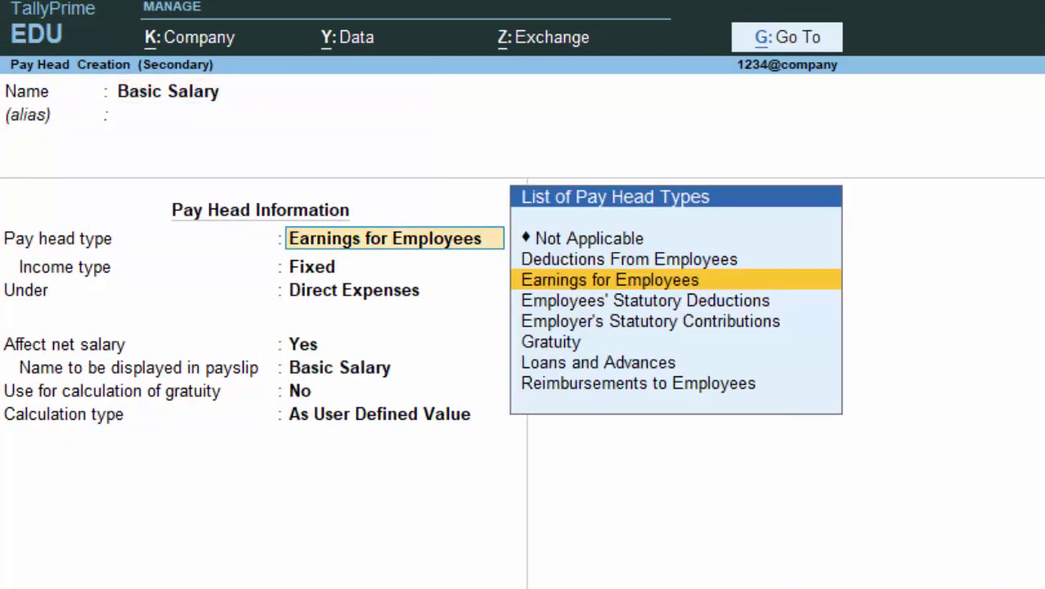
key("Return")
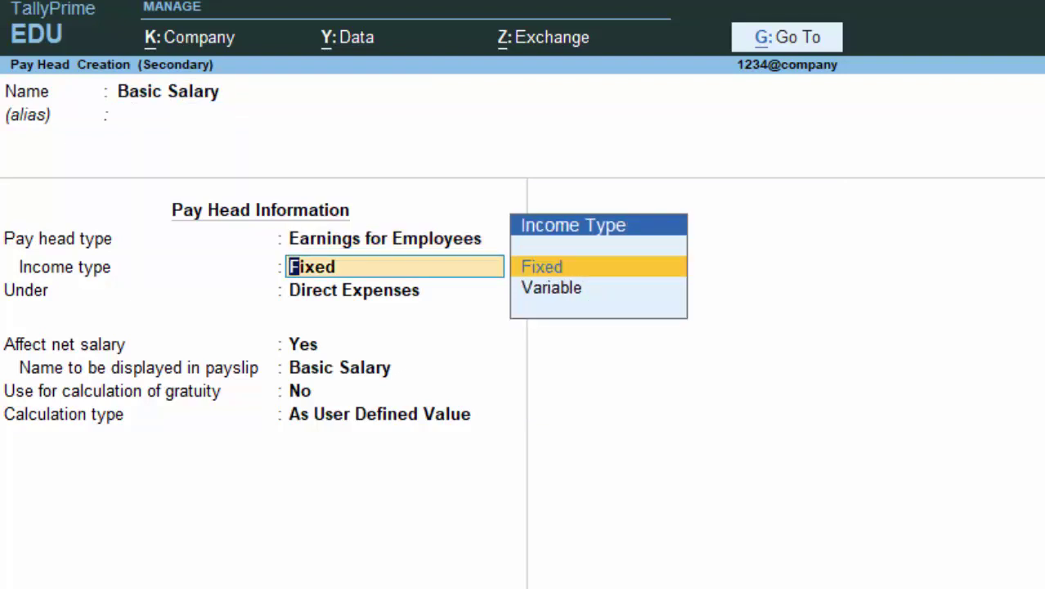
key("Return")
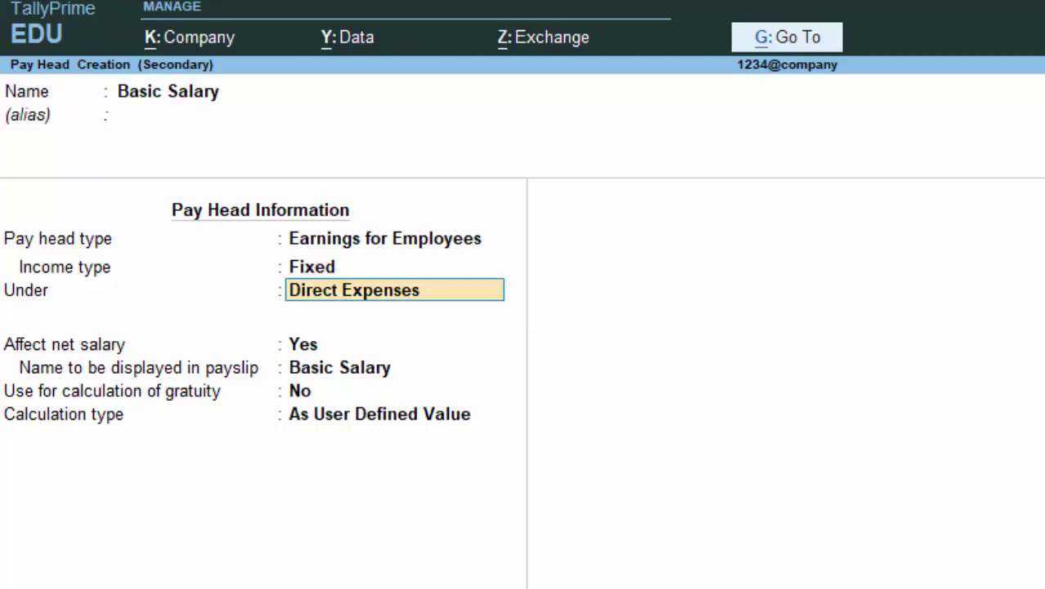
- Place the pay head under Indirect Expenses, affecting net salary, with payslip name Basic Salary and no use for gratuity calculation
key("Down")
key("Down")
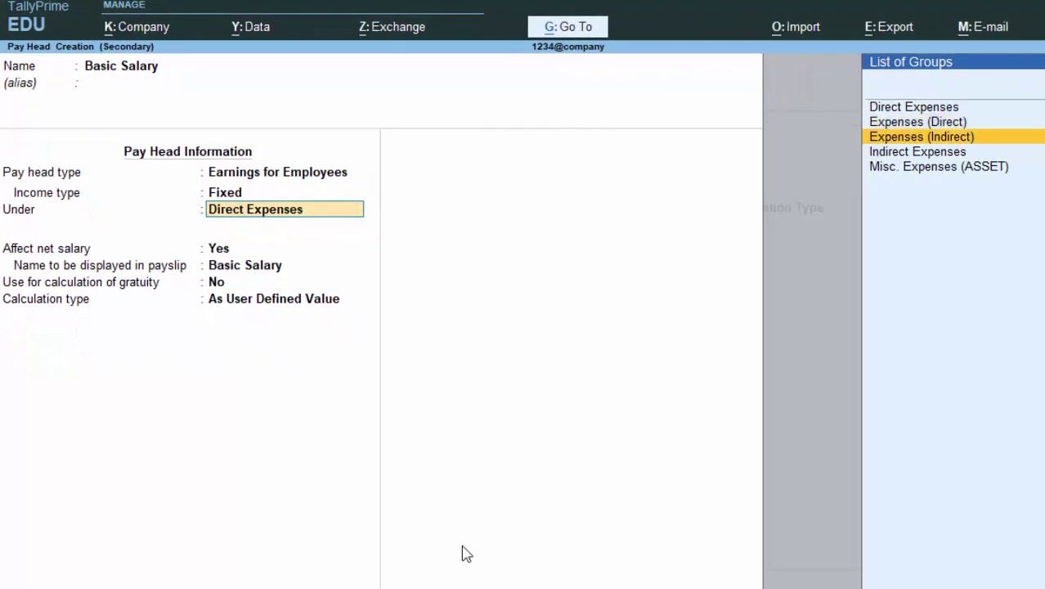
key("Down")
key("Return")
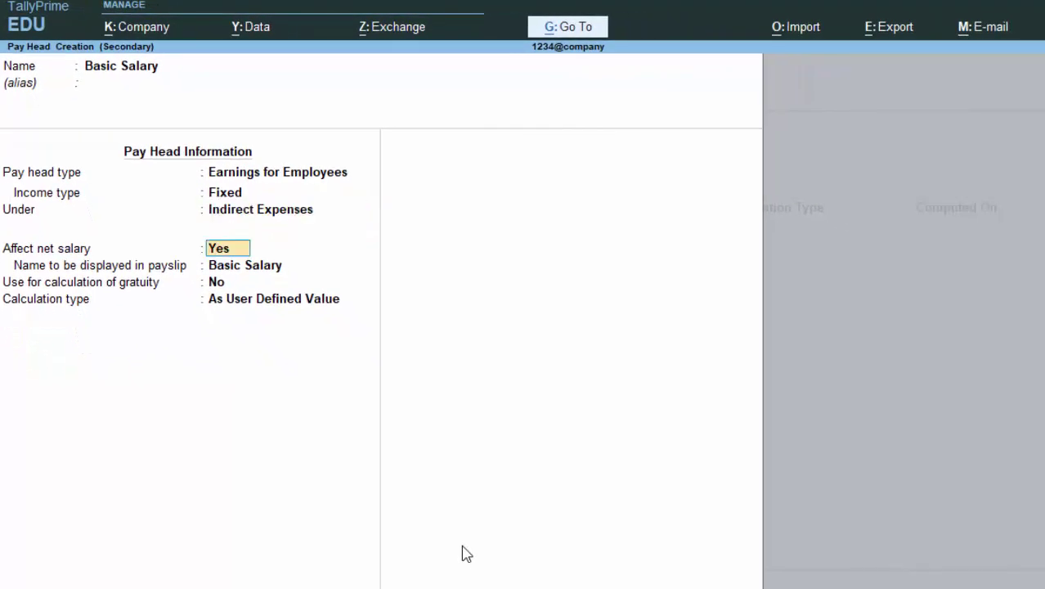
key("Return")
key("Return")
key("Return")
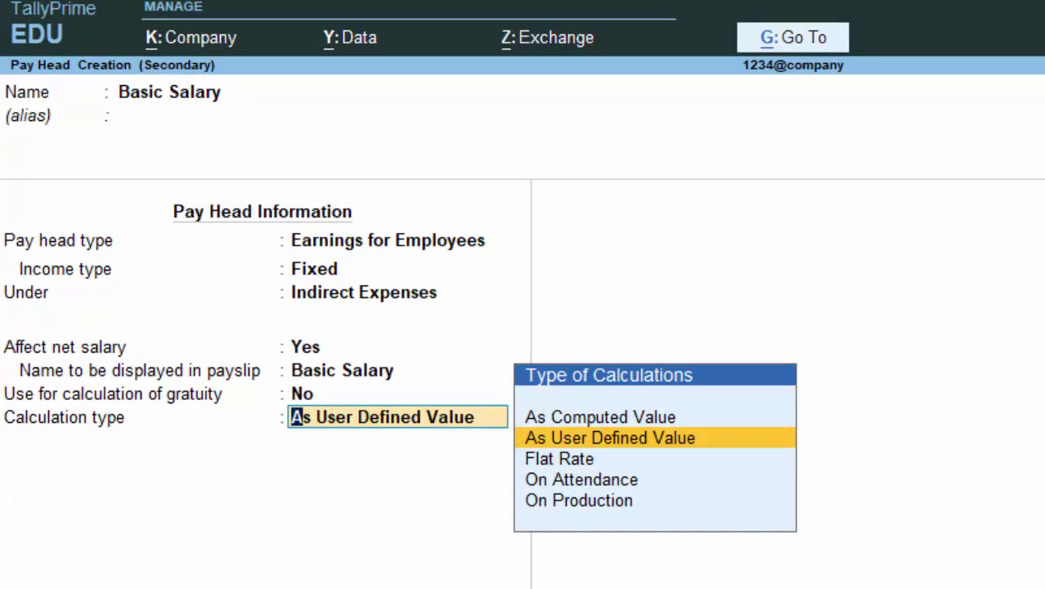
- Set the Basic Salary pay head's calculation type to On Attendance with attendance/leave with pay Not Applicable
key("Down")
key("Down")
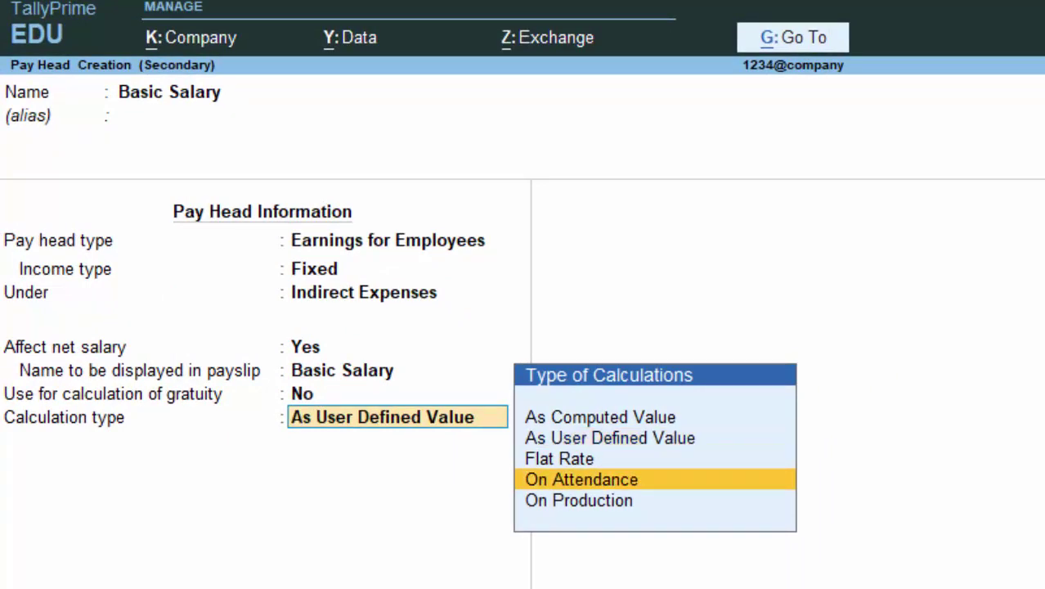
key("Return")
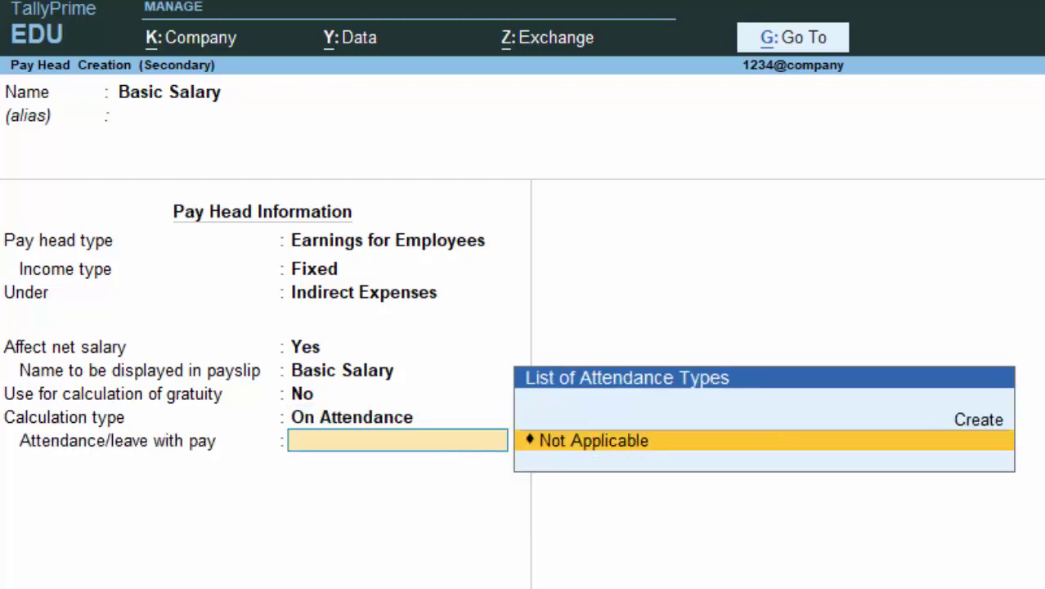
key("Return")
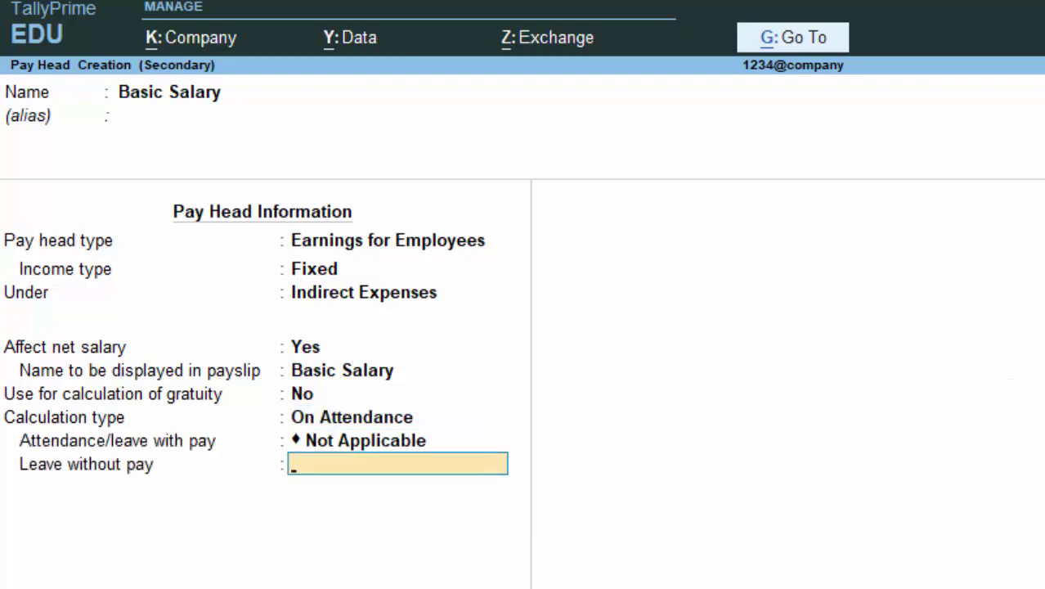
- Create an attendance type named Leave under Primary, of type Leave without Pay in Days, for the pay head's leave without pay
key("alt+c")
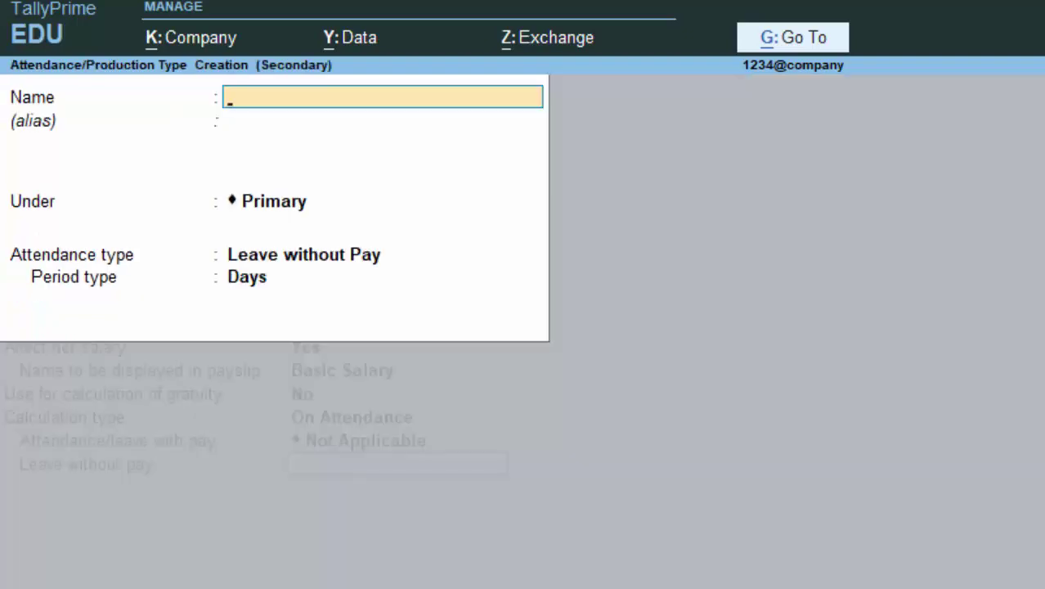
type("Leave w")
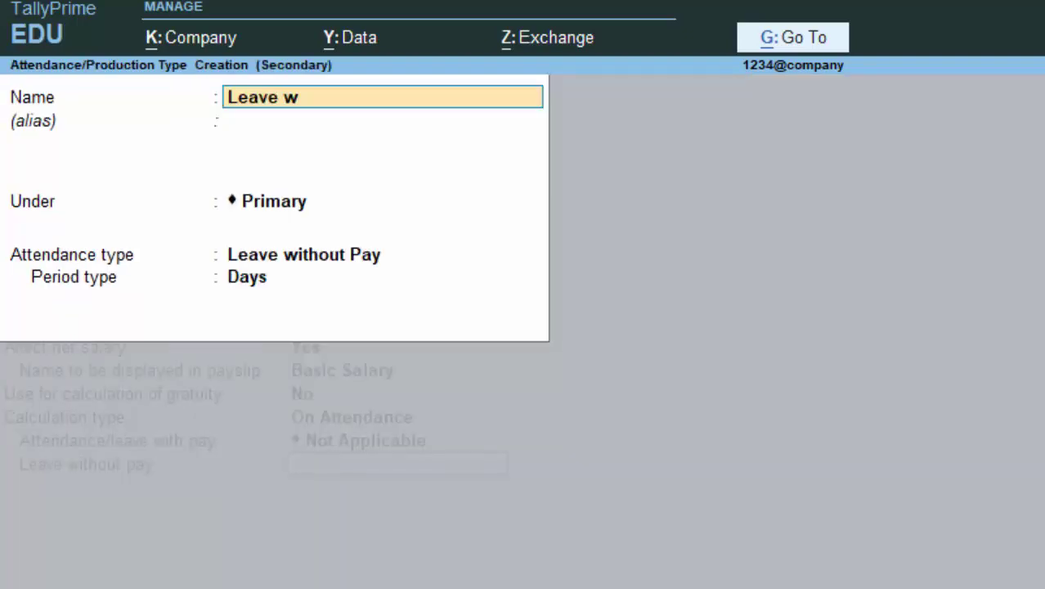
key("BackSpace")
key("Return")
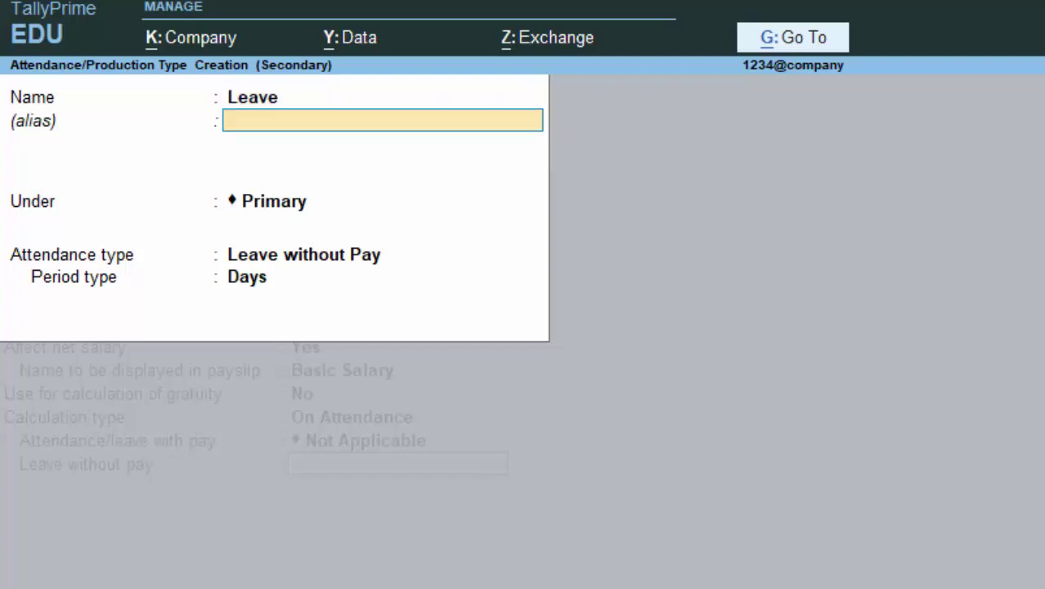
key("Return")
key("Return")
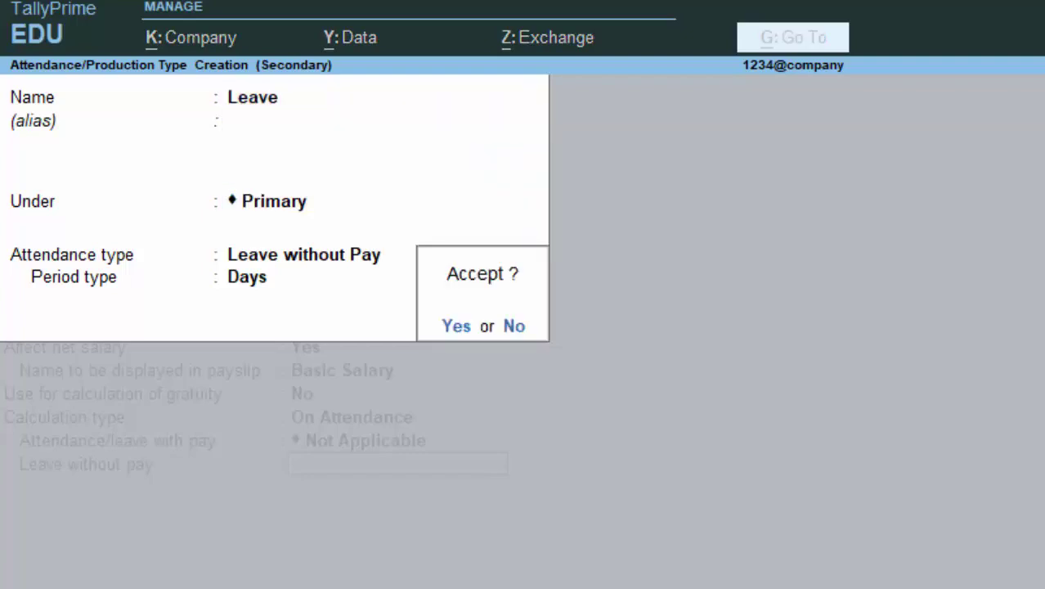
key("Return")
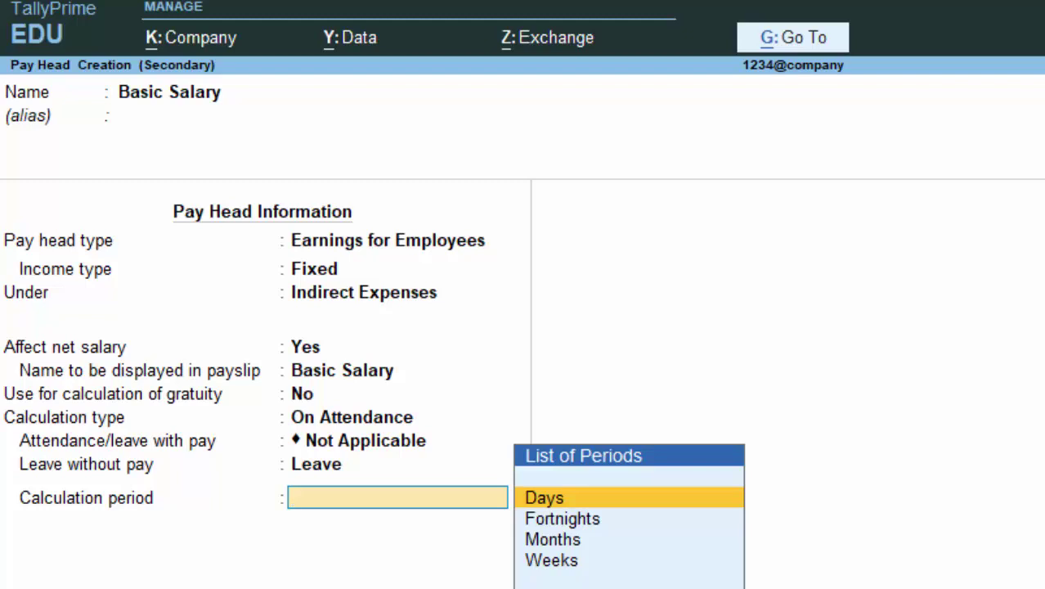
- Save Basic Salary with calculation period Months, basis As per Calendar Period and Normal Rounding, and set its rate to 20000
key("Down")
key("Down")
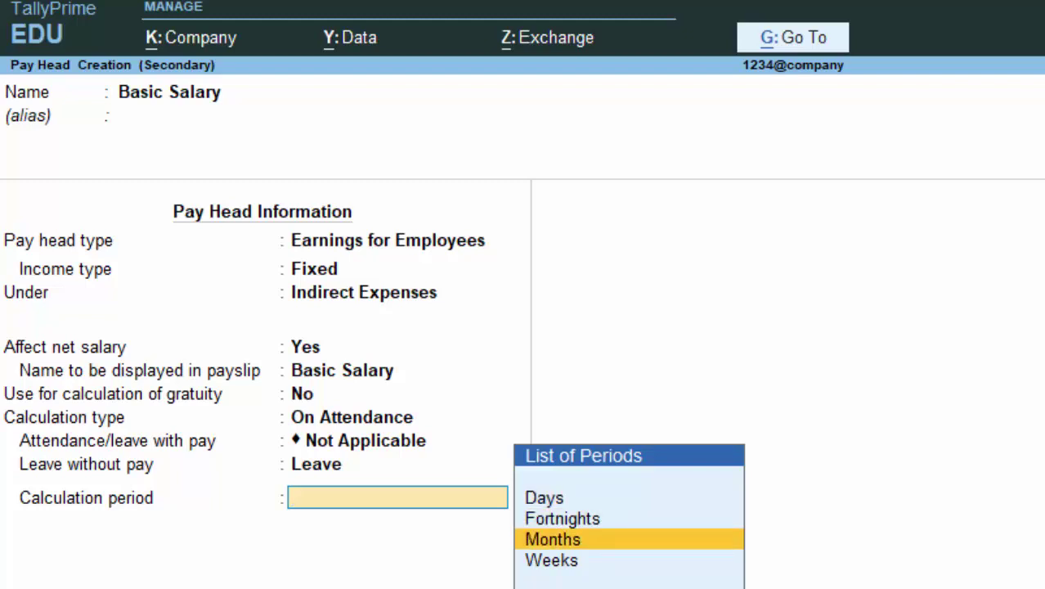
key("Return")
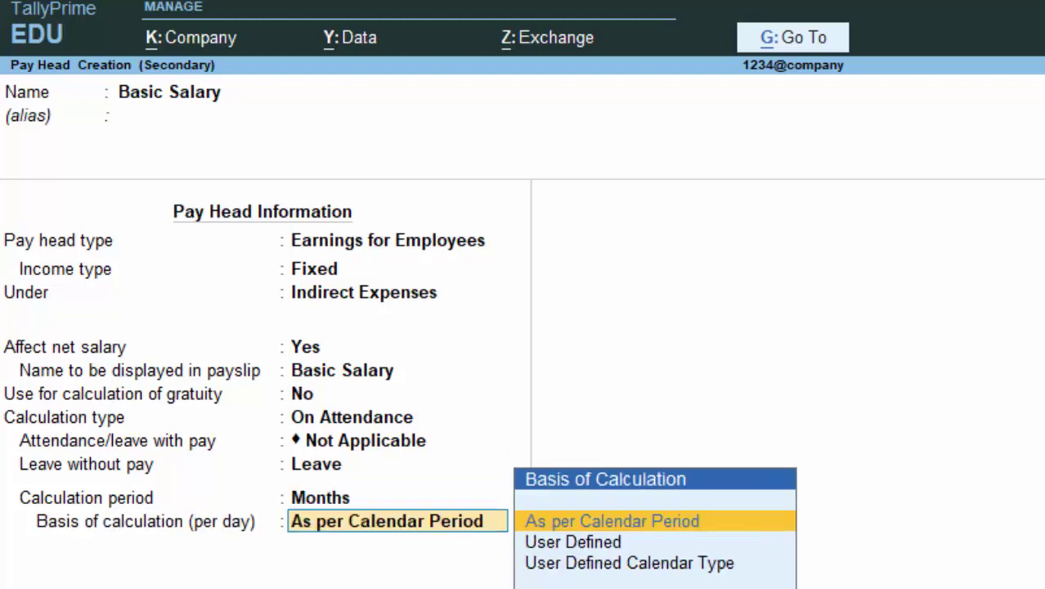
key("Return")
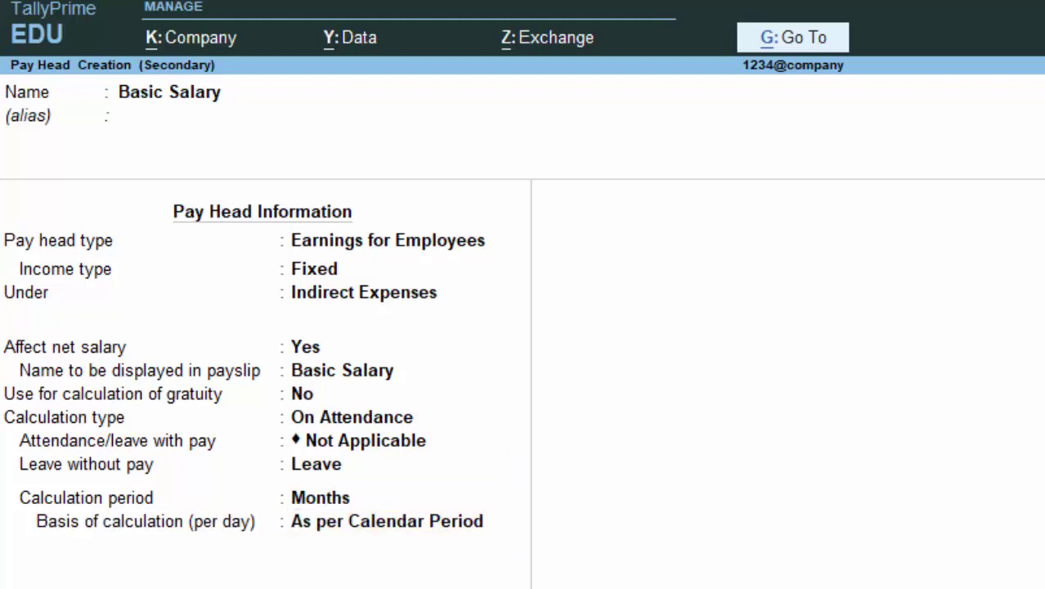
key("Return")
key("Return")
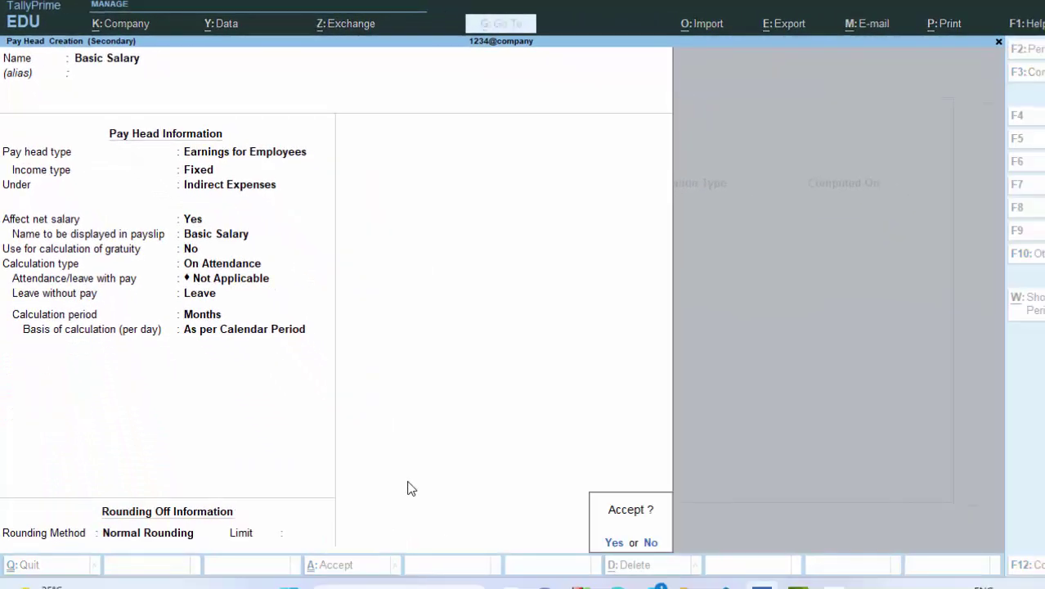
key("Return")
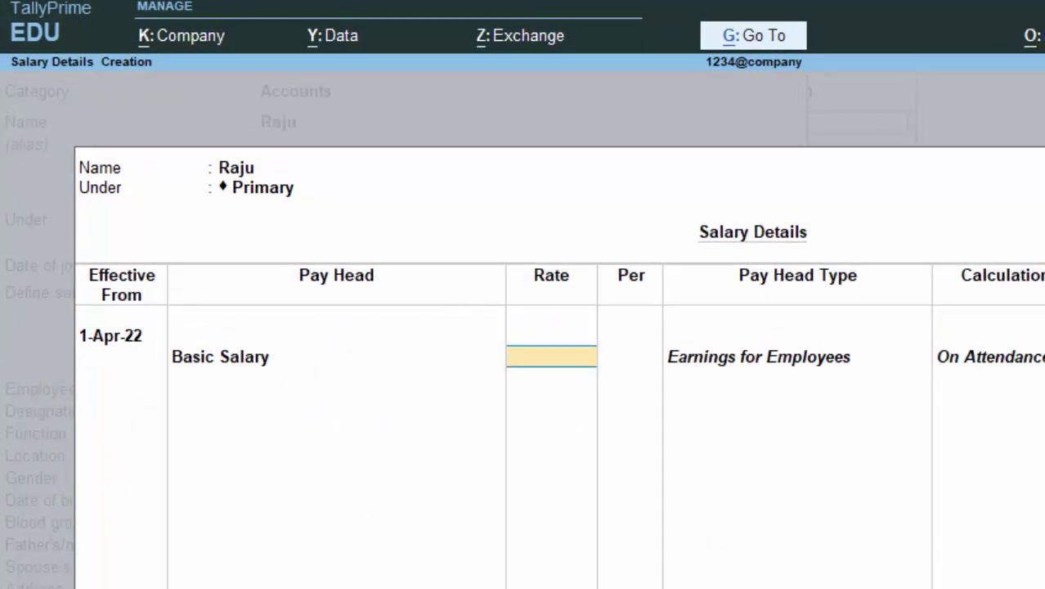
type("20000")
key("Return")
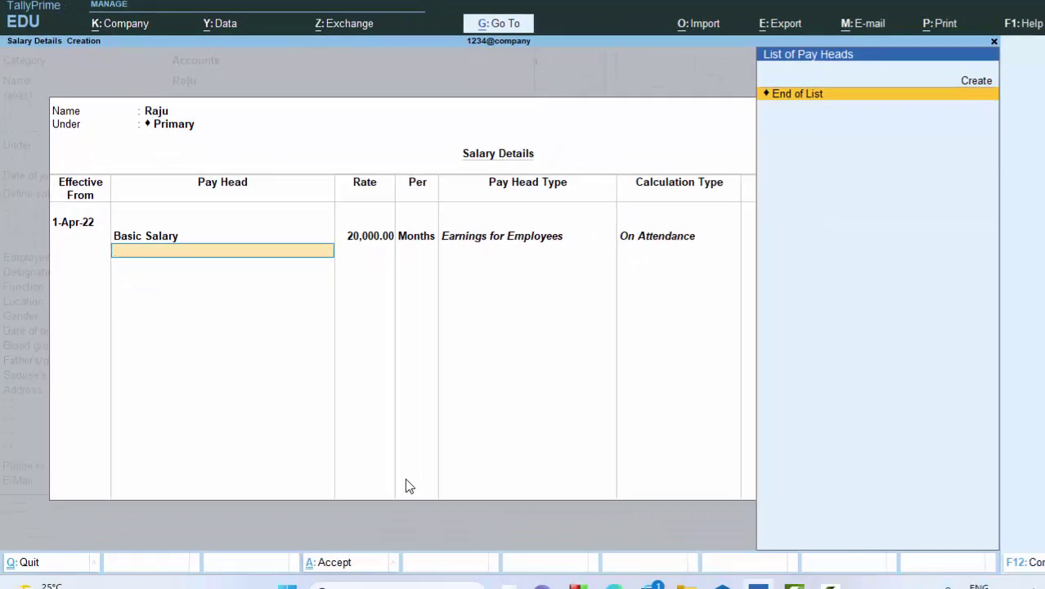
- Create a second pay head named TA from the salary details, with type Earnings for Employees and income type Fixed
key("alt+c")
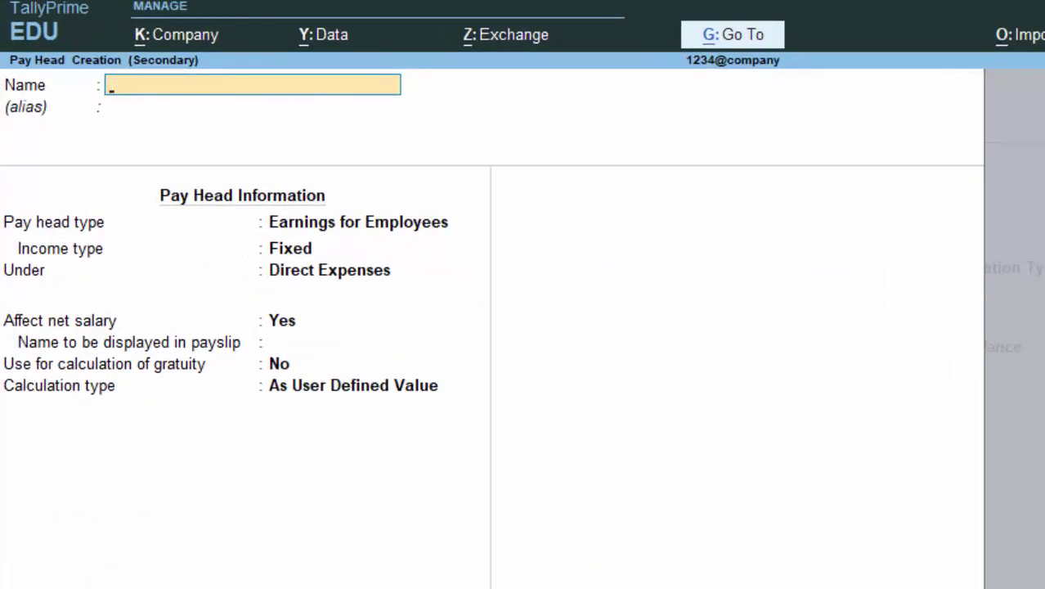
type("TA")
key("Return")
key("Return")
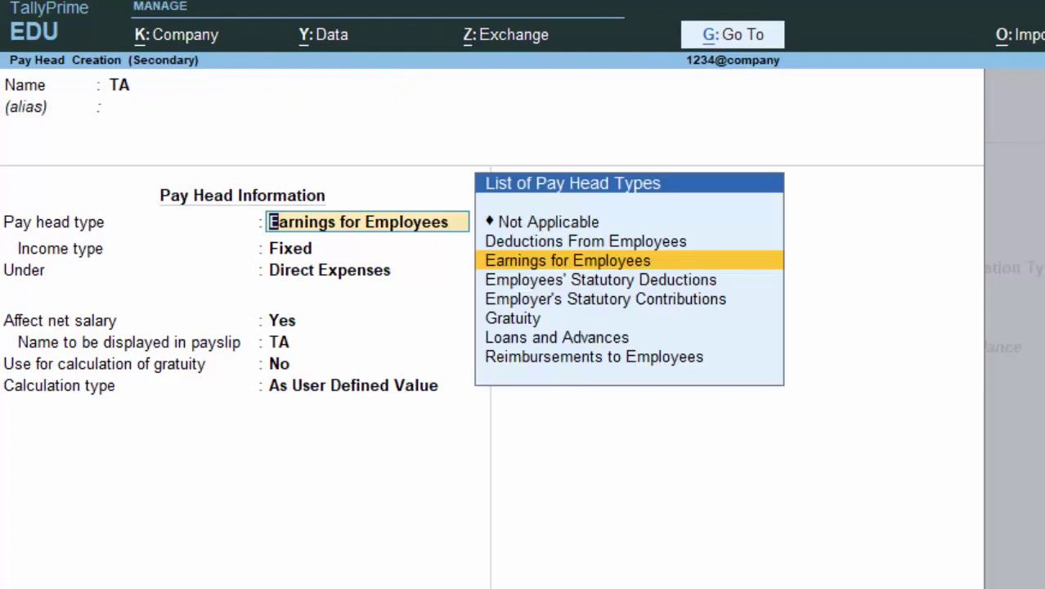
key("Return")
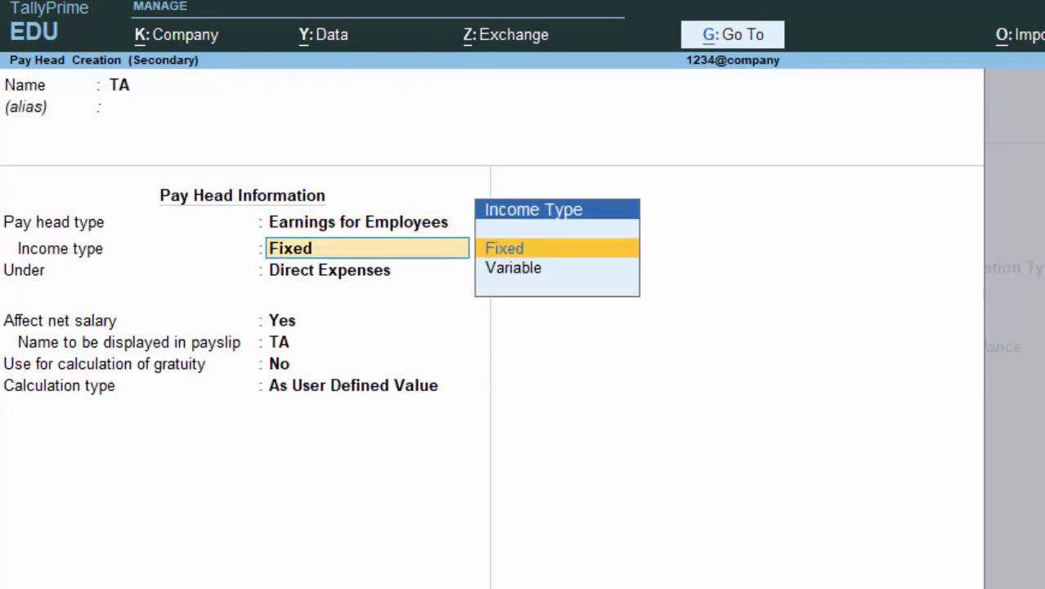
key("Down")
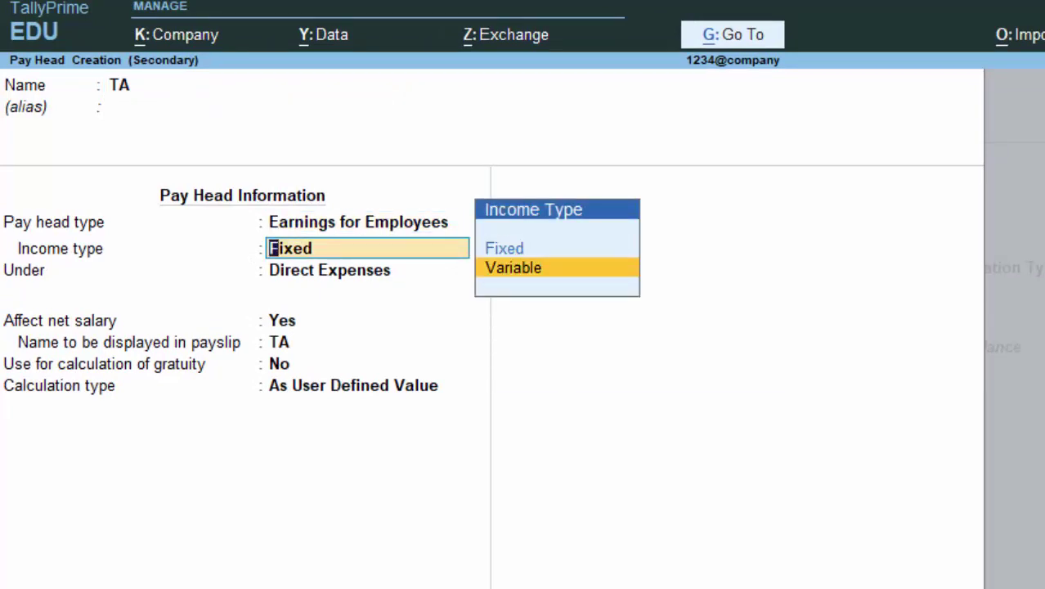
key("Up")
key("Return")
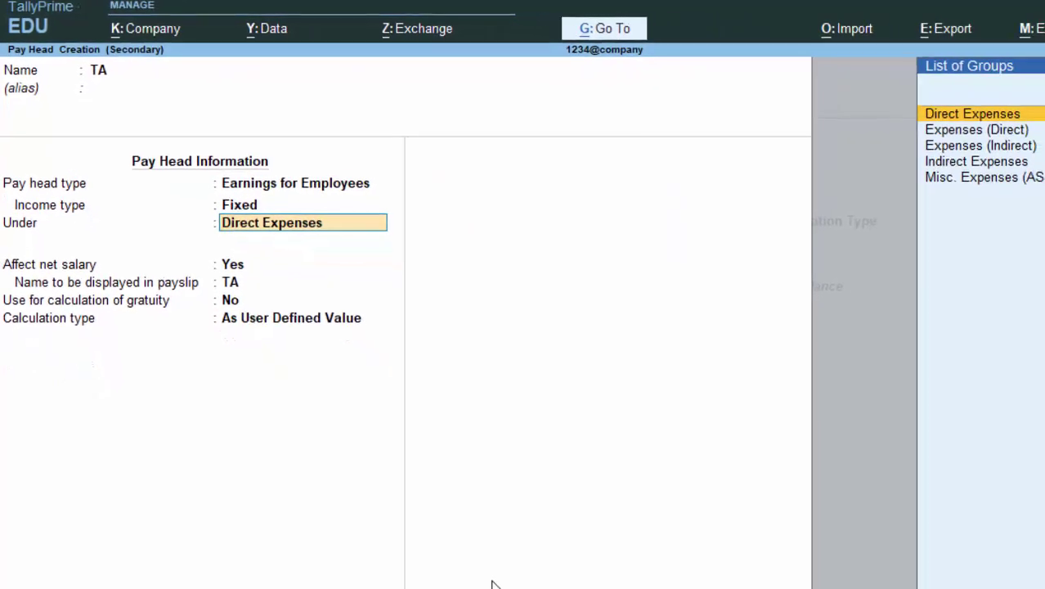
- Place TA under Indirect Expenses, affecting net salary, with payslip name TA and no use for gratuity calculation
key("Down")
key("Down")
key("Down")
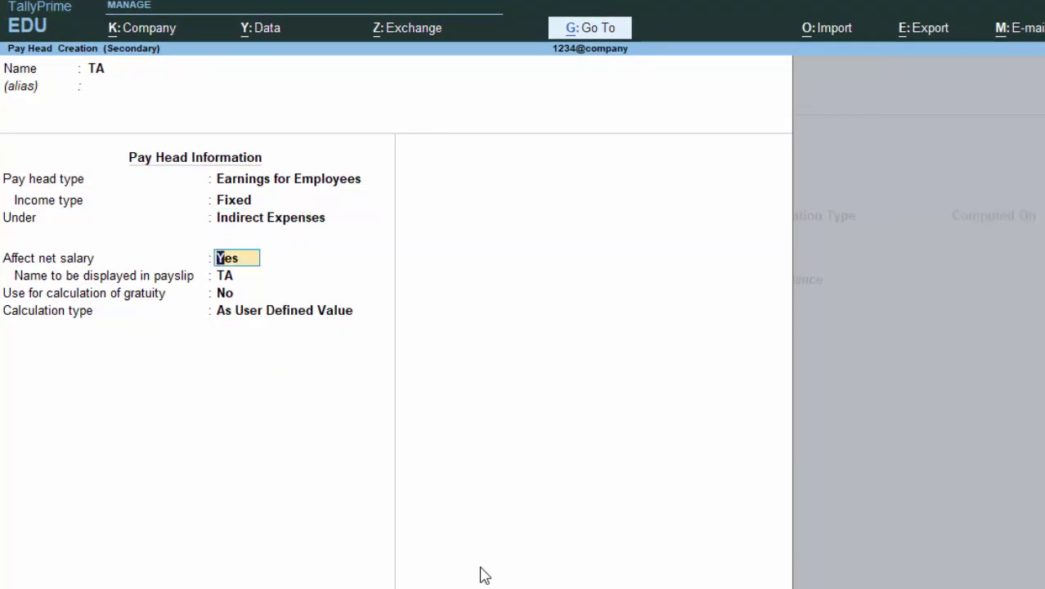
key("Return")
key("Return")
key("Return")
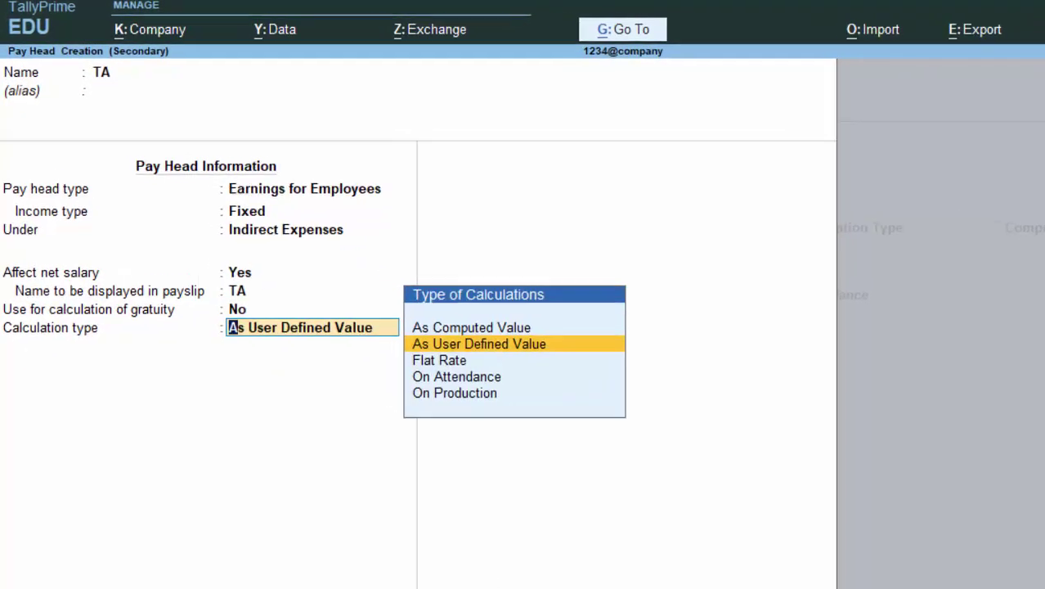
- Set TA's calculation type to As Computed Value with calculation period Months and Normal Rounding
key("Down")
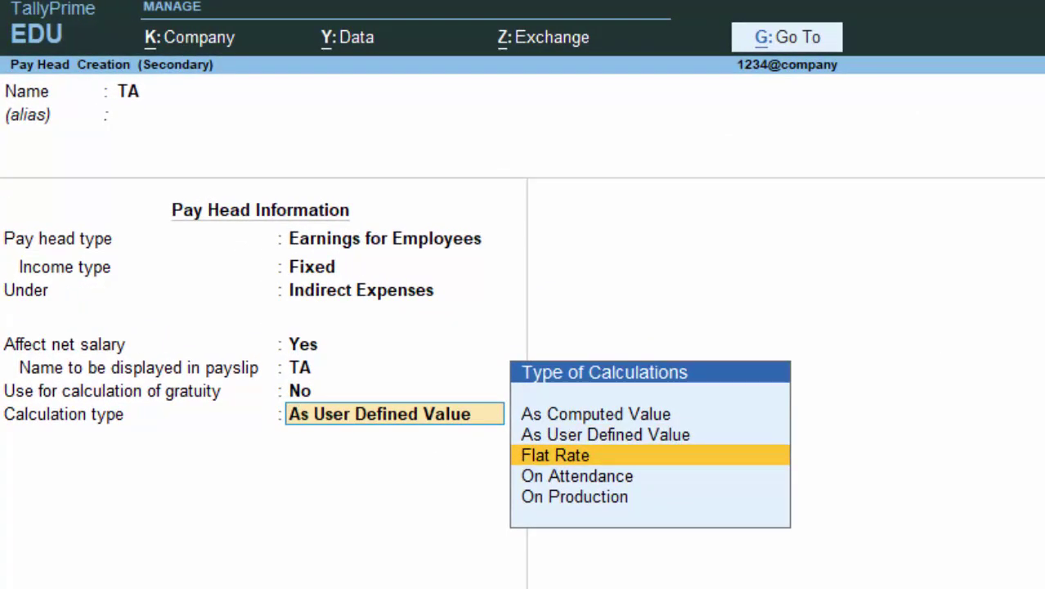
key("Up")
key("Up")
key("Return")
key("Return")
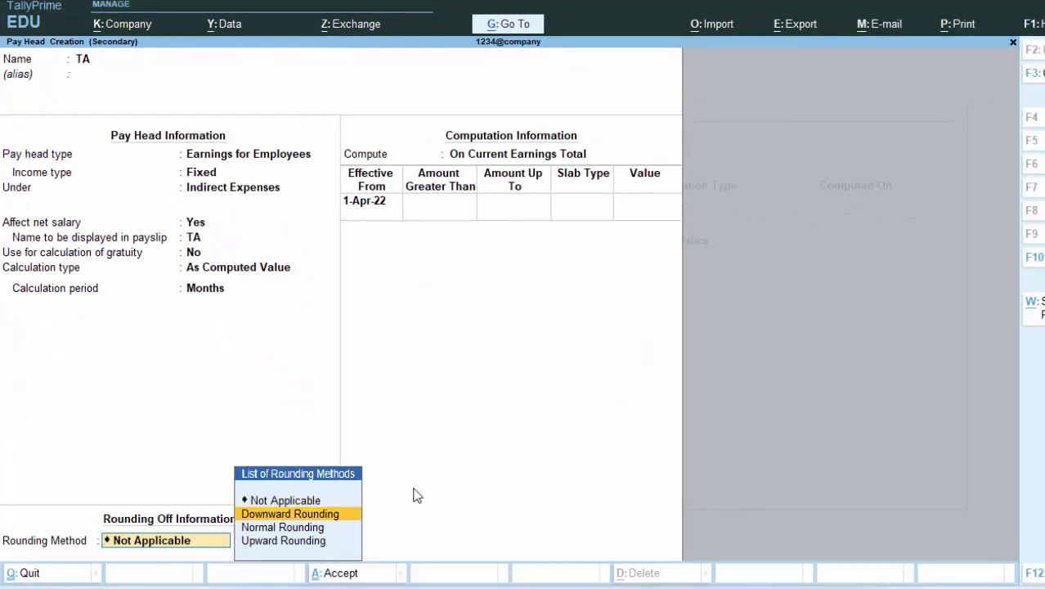
key("Down")
key("Return")
key("Return")
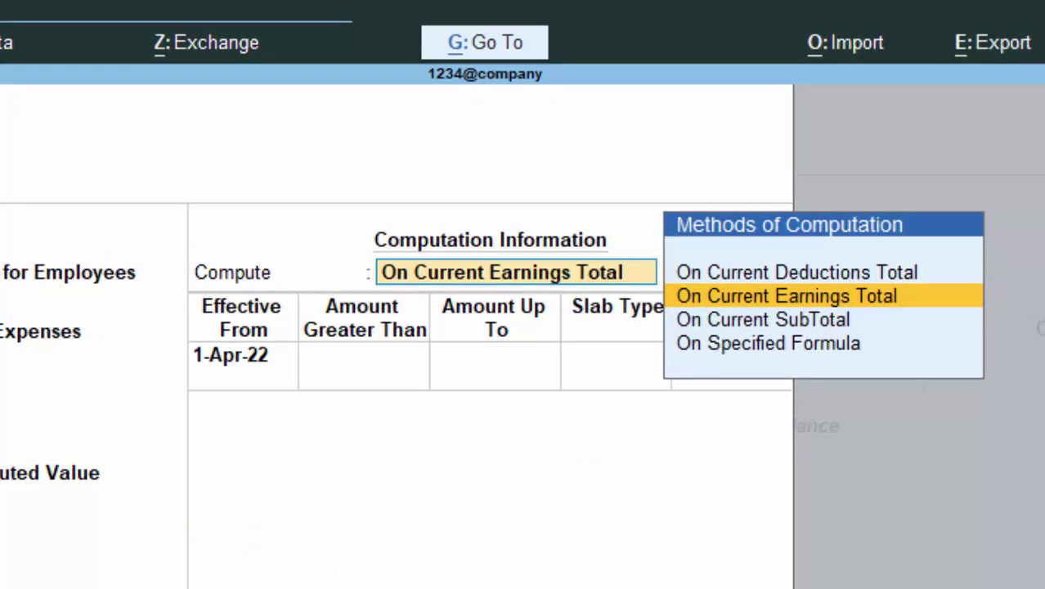
- Compute TA on a specified formula that adds the Basic Salary pay head, effective from 1-Apr-22
key("Down")
key("Down")
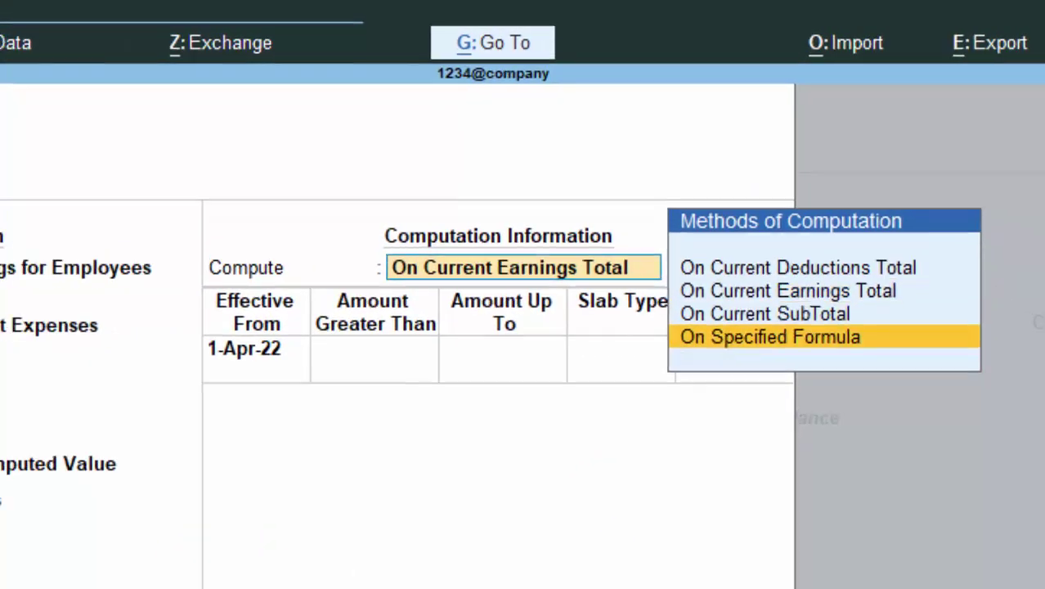
key("Return")
key("Return")
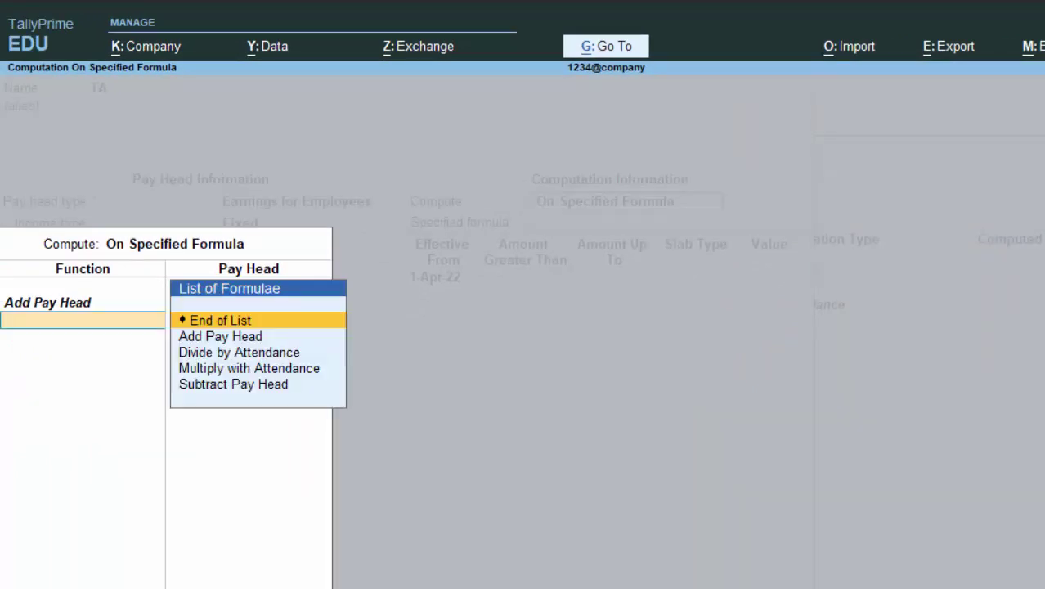
key("Return")
key("Return")
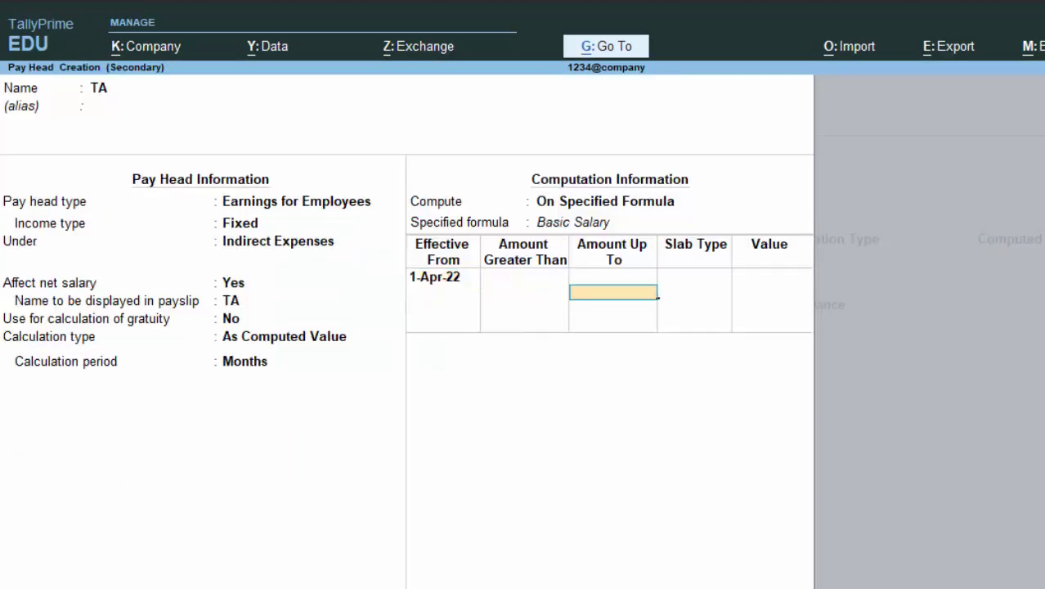
- Define TA's first computation slab for amounts up to 10000 at a percentage of 1
type("1000")
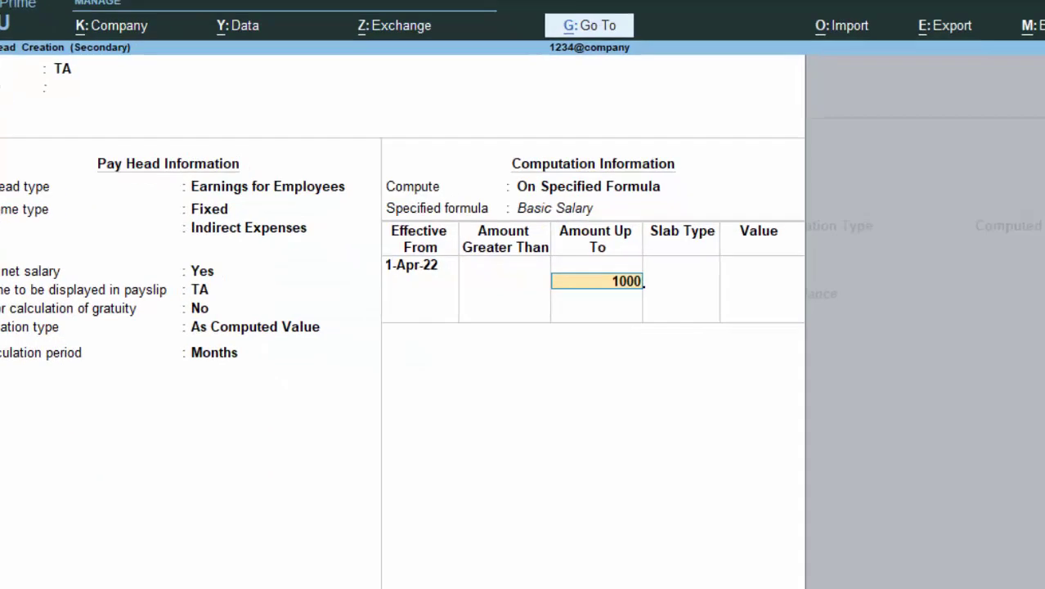
type("0")
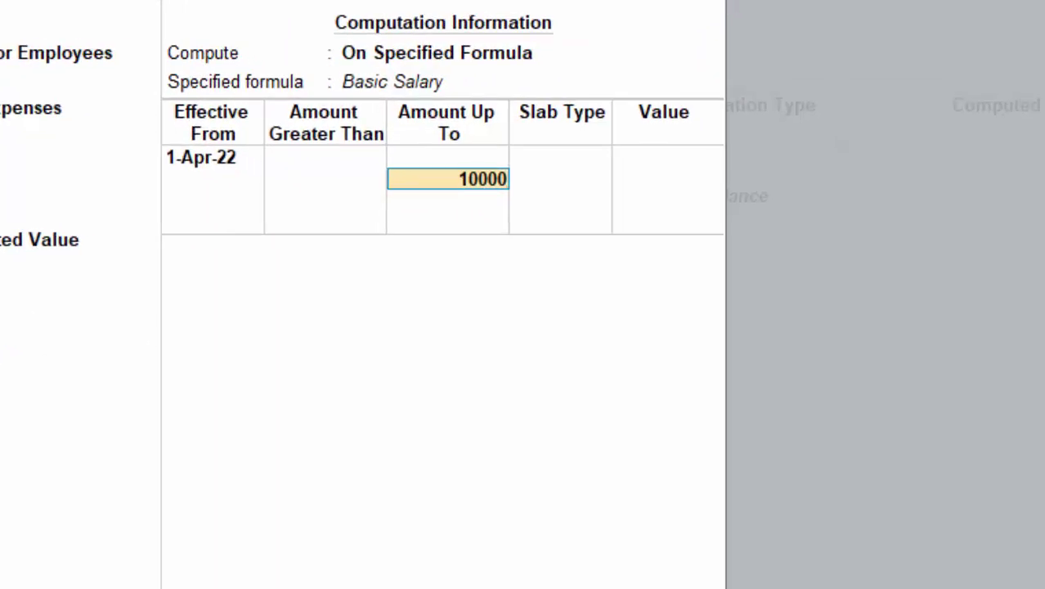
key("Return")
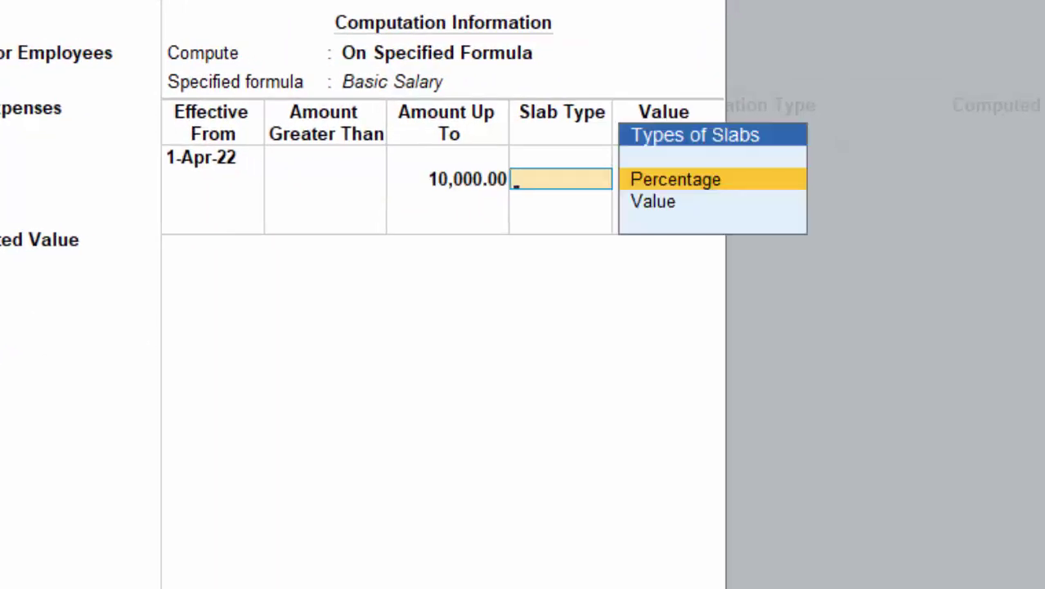
key("Return")
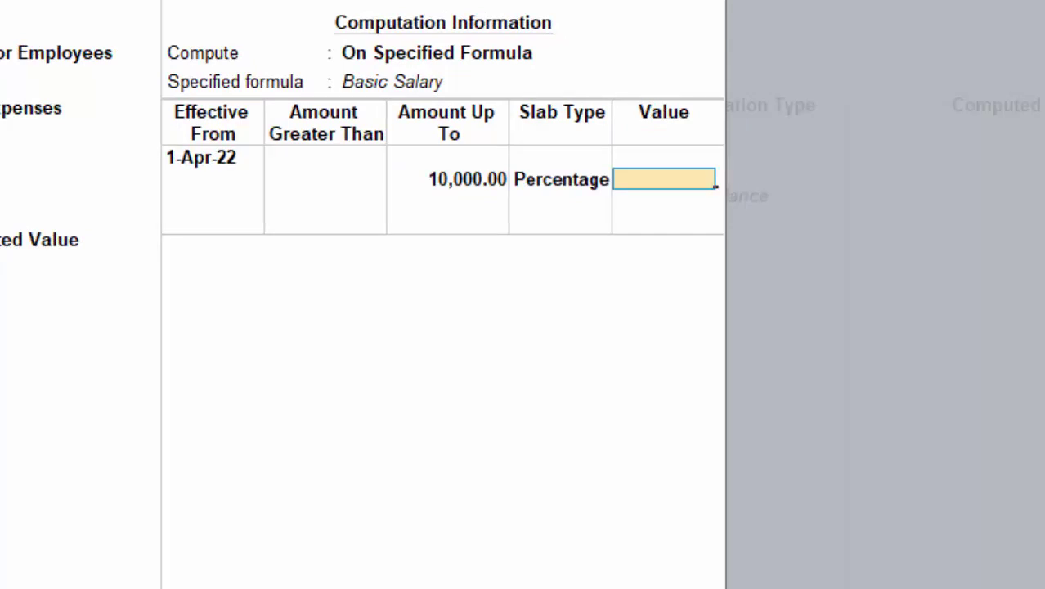
type("1")
key("Return")
- Define TA's slab for amounts greater than 10,000 at 2 percent and save the pay head
key("Return")
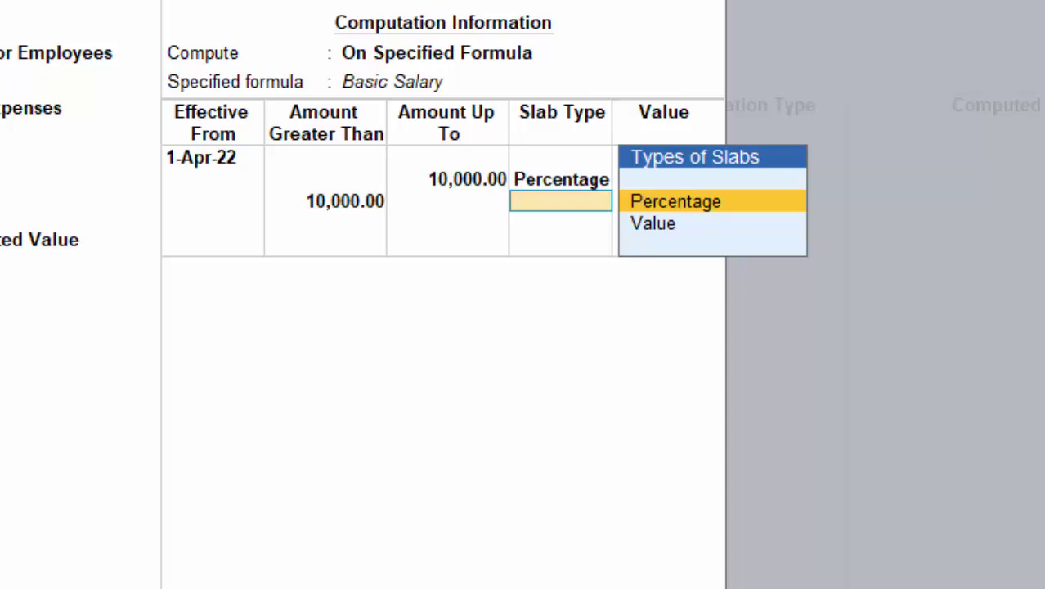
key("Return")
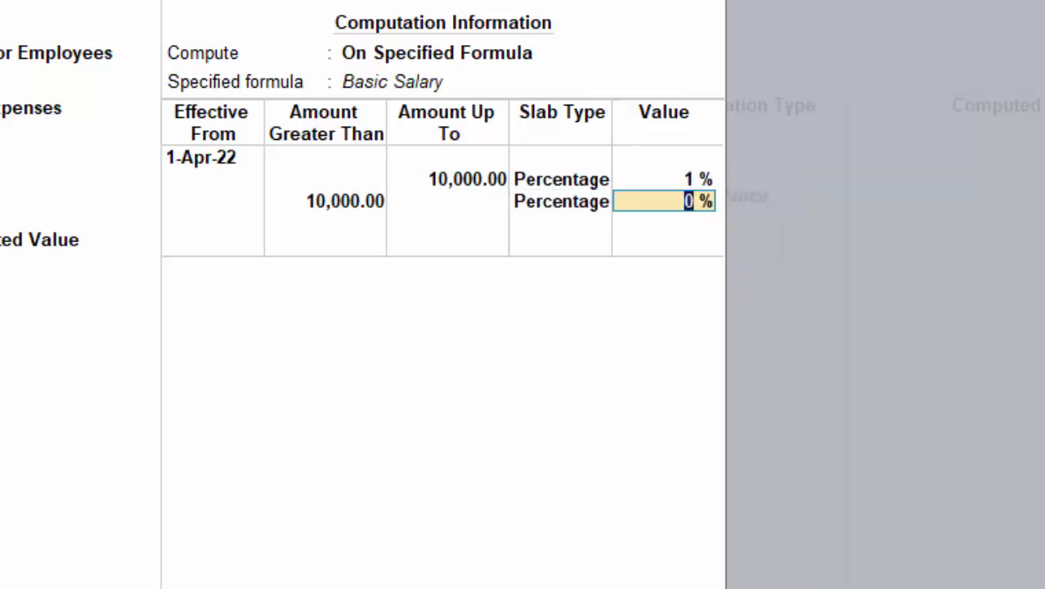
type("2")
key("Return")
key("Return")
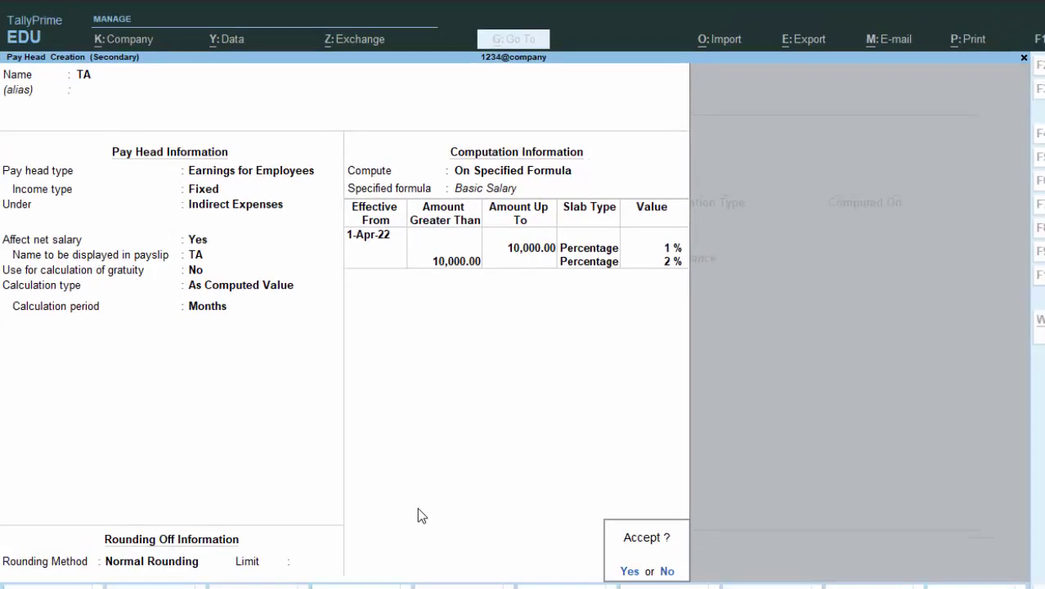
key("Return")
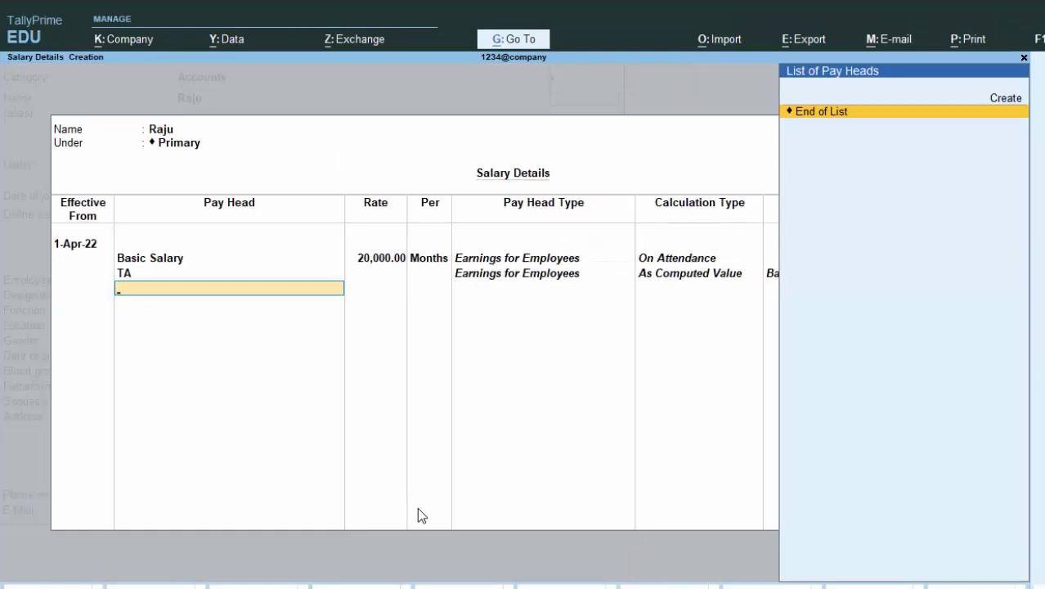
- Create a pay head named DA with pay head type Earnings for Employees and income type Fixed
key("alt+c")
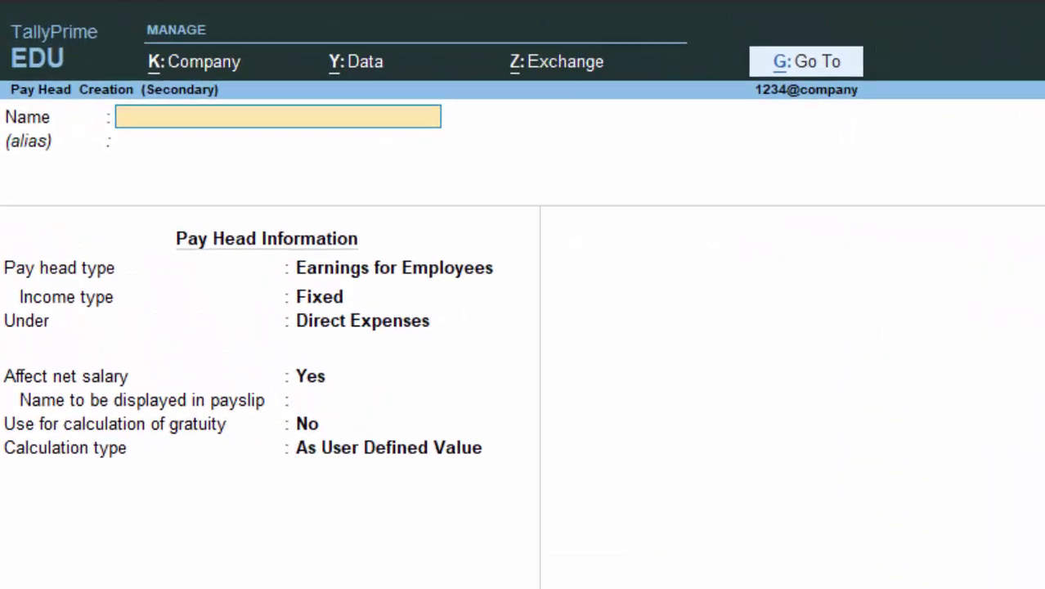
type("DA\\")
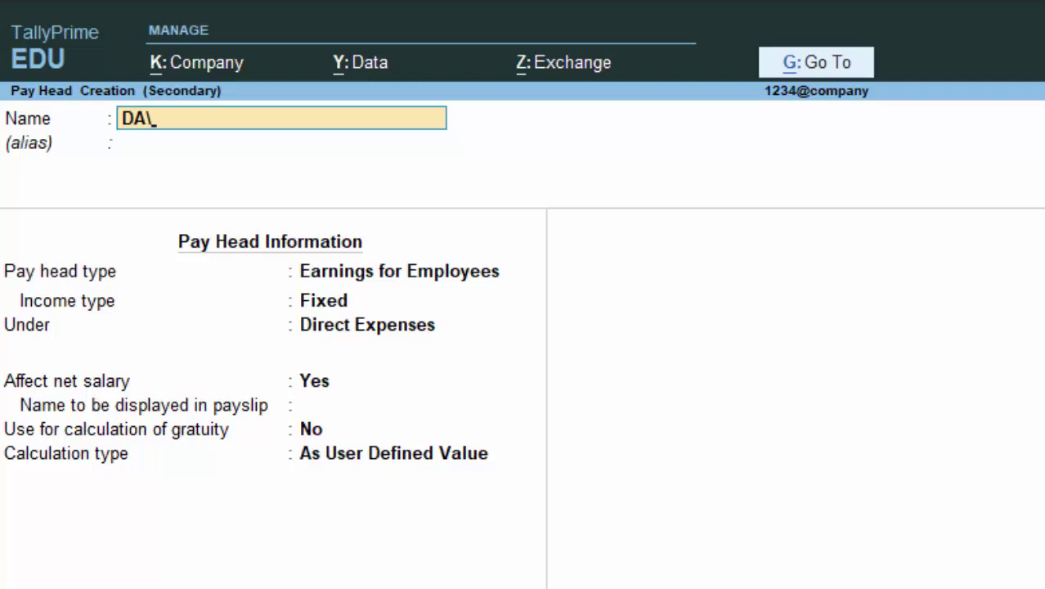
key("BackSpace")
key("Return")
key("Return")
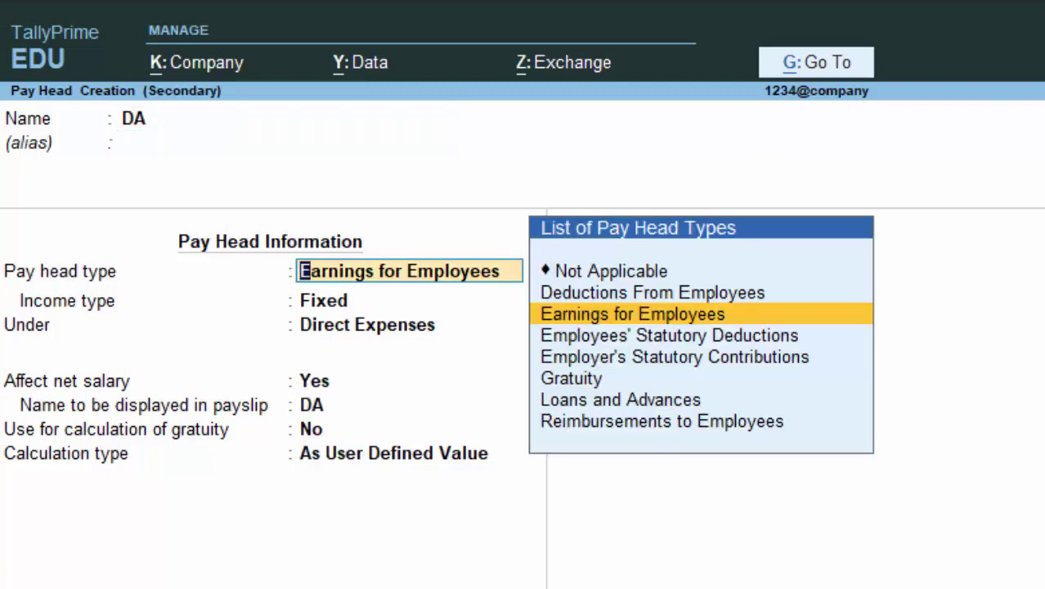
key("Return")
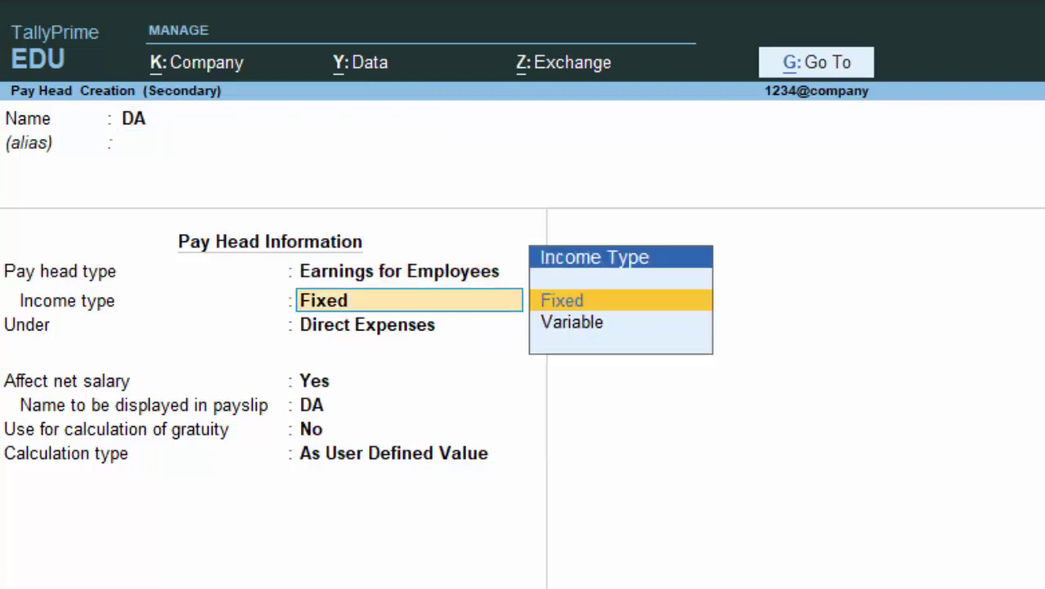
key("Return")
- Place DA under Indirect Expenses, affecting net salary, with payslip name DA and no use for gratuity calculation
key("Down")
key("Down")
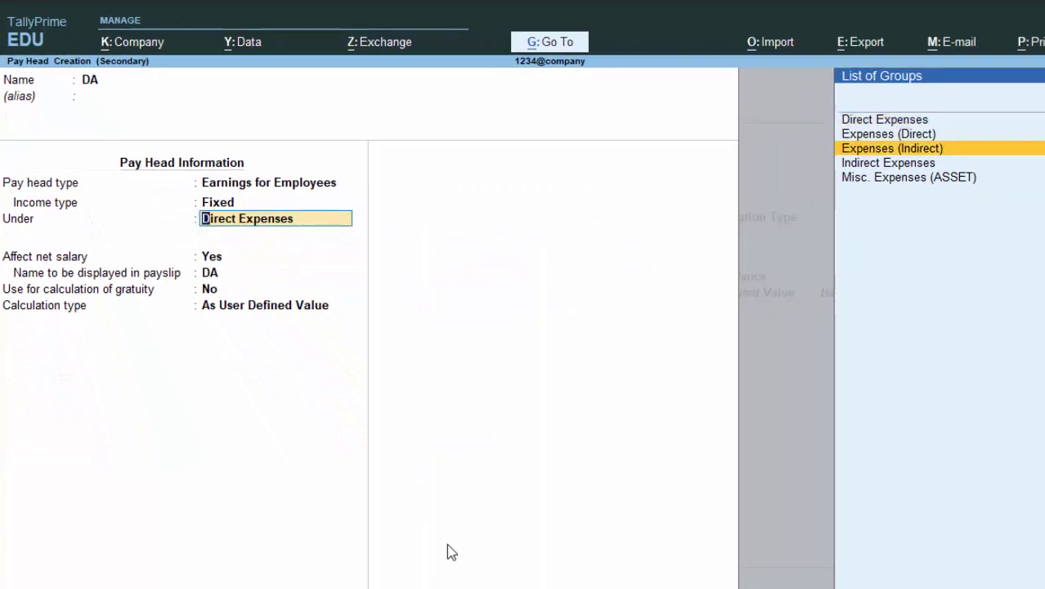
key("Down")
key("Return")
key("Return")
key("Return")
key("Return")
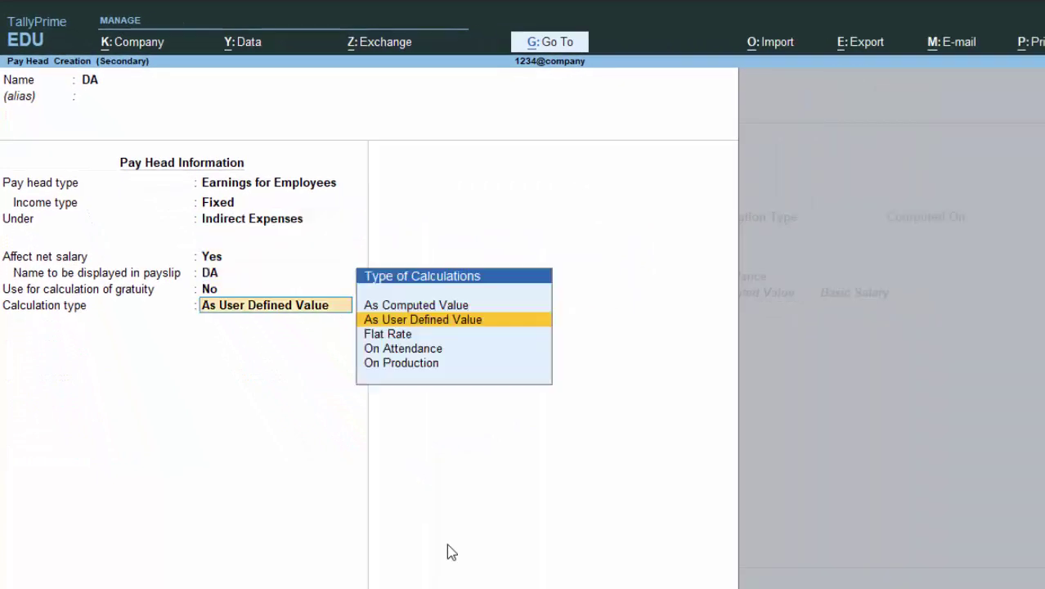
- Set DA's calculation type to As Computed Value with calculation period Months and Normal Rounding
key("Down")
key("Down")
key("Up")
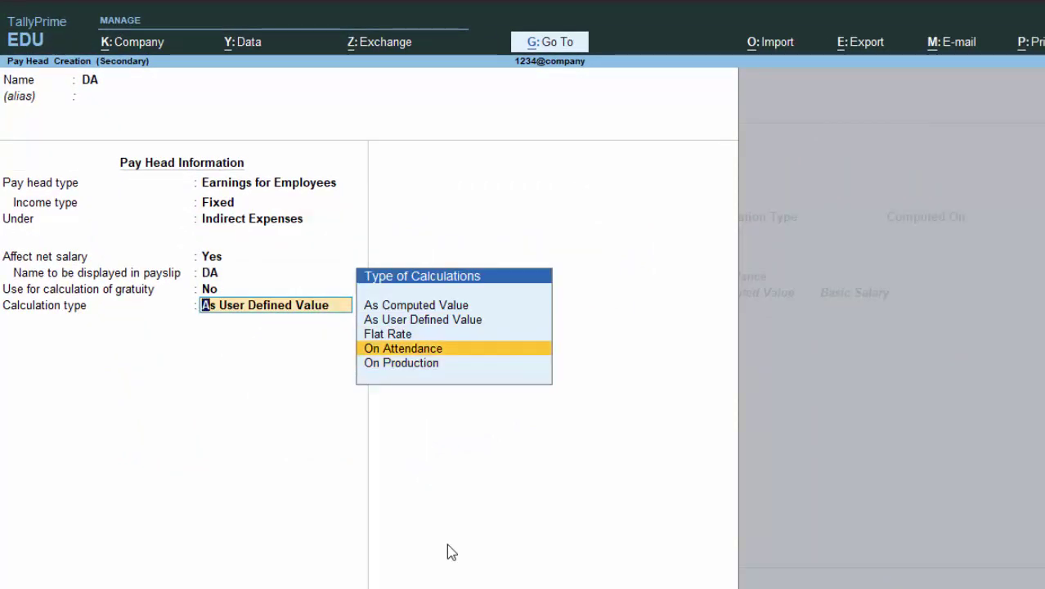
key("Up")
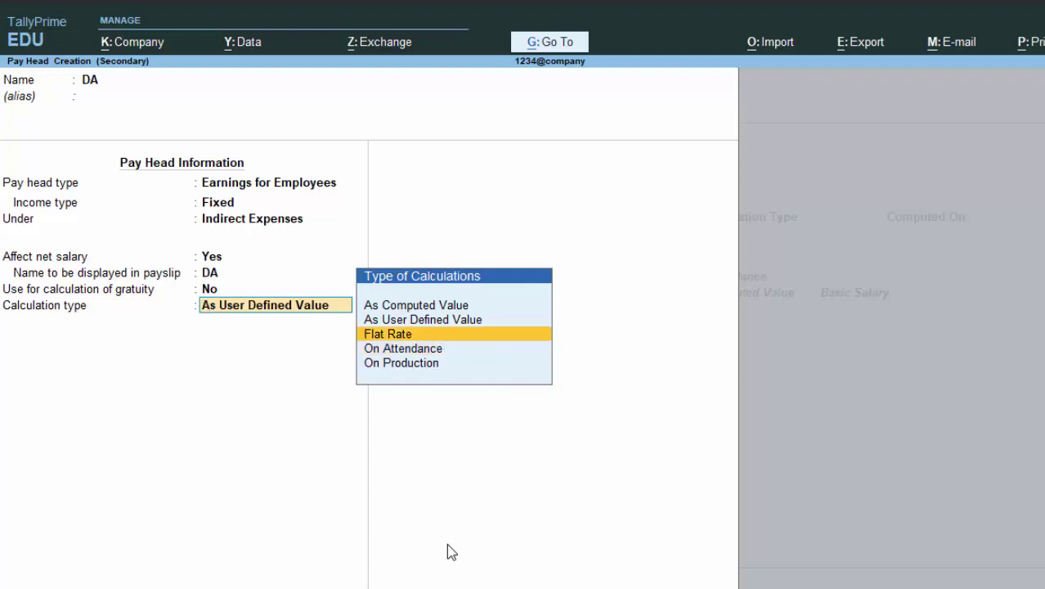
key("Up")
key("Up")
key("Return")
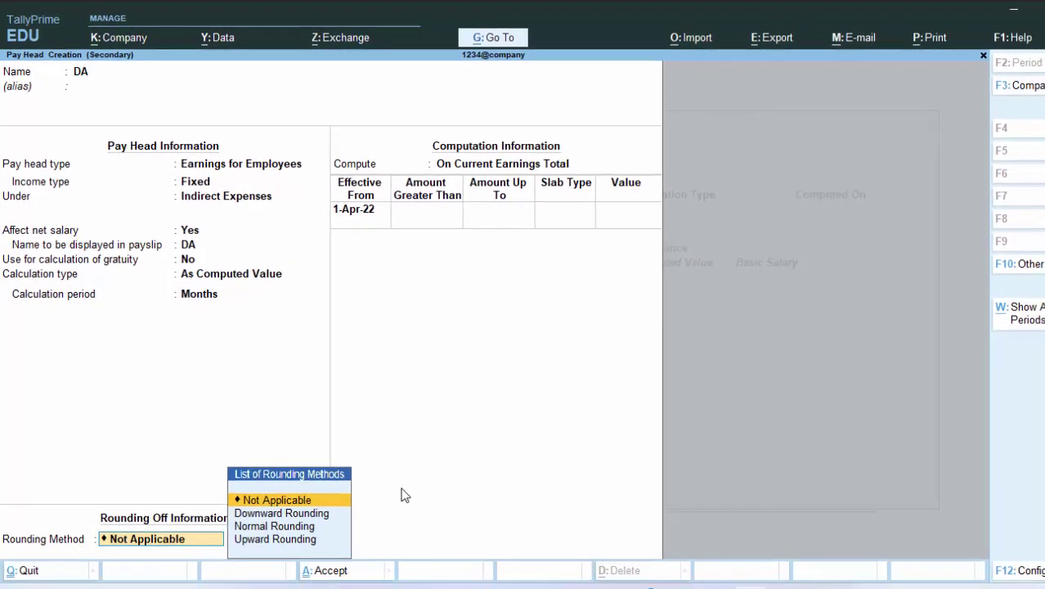
key("Down")
key("Down")
key("Return")
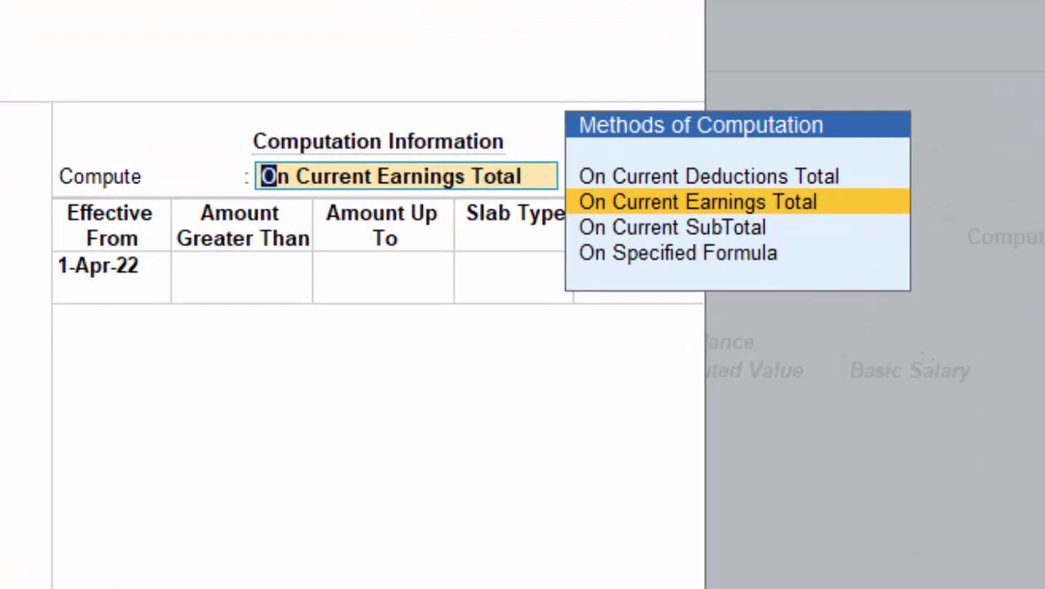
- Compute DA on a specified formula that adds the Basic Salary pay head, effective from 1-Apr-22
key("Down")
key("Down")
key("Return")
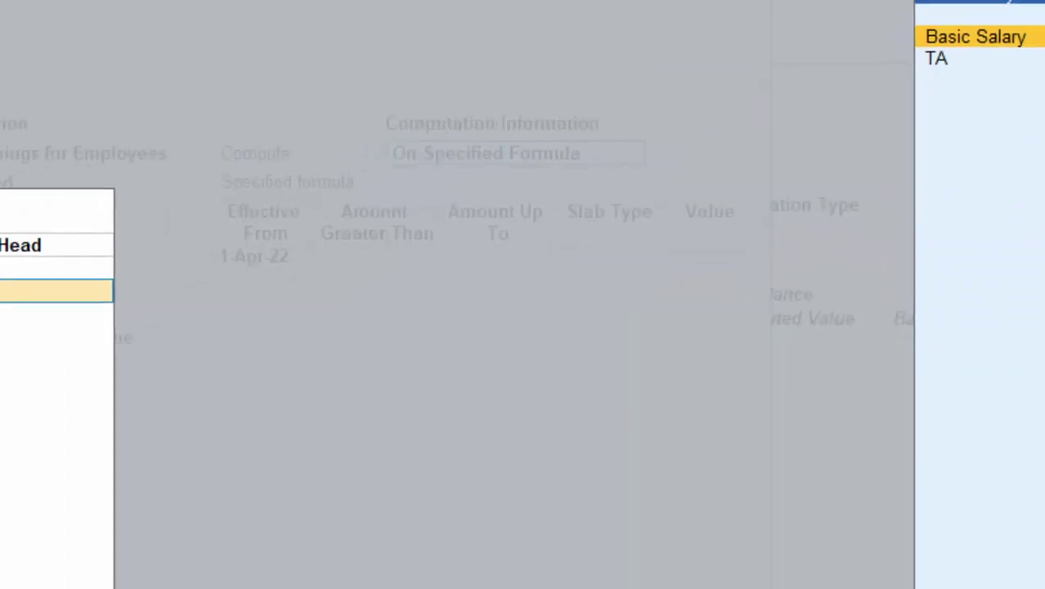
key("Return")
key("Return")
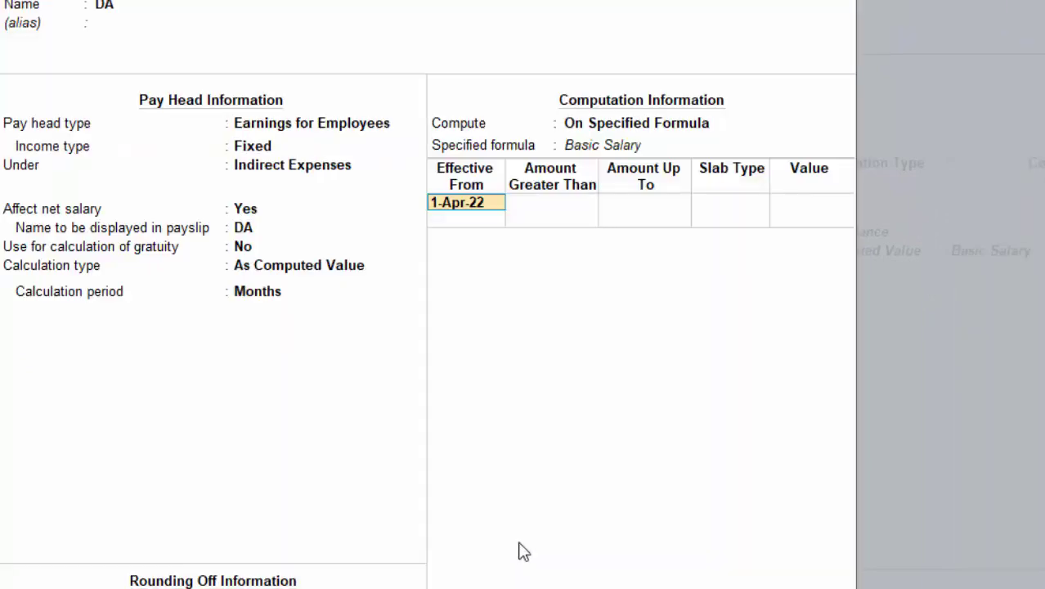
key("Return")
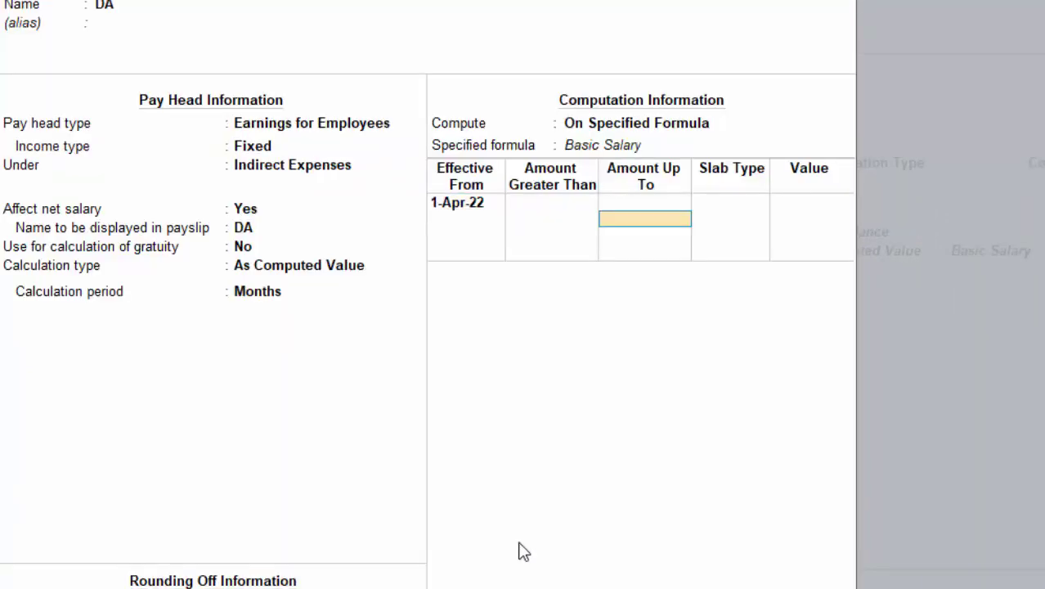
- Define DA's first computation slab for amounts up to 10000 with slab type Value and a value of 500
type("10000")
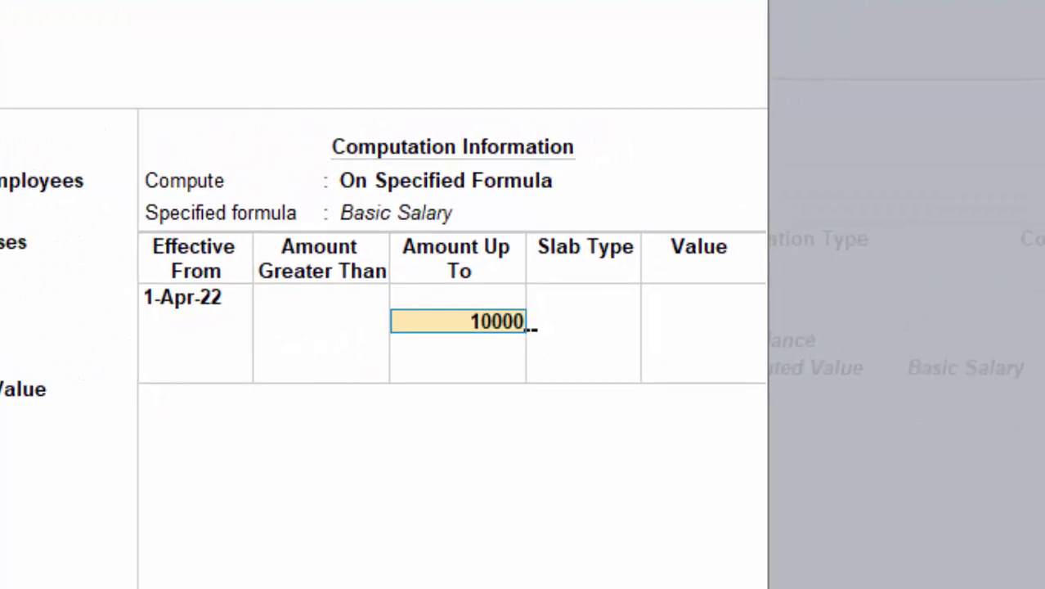
key("Return")
key("Down")
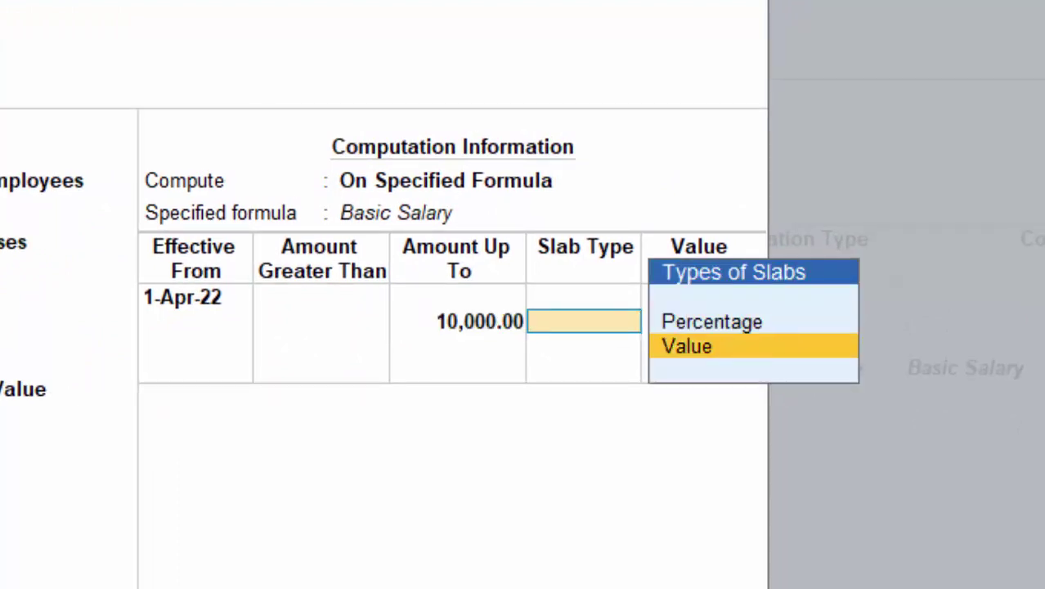
key("Return")
type("300")
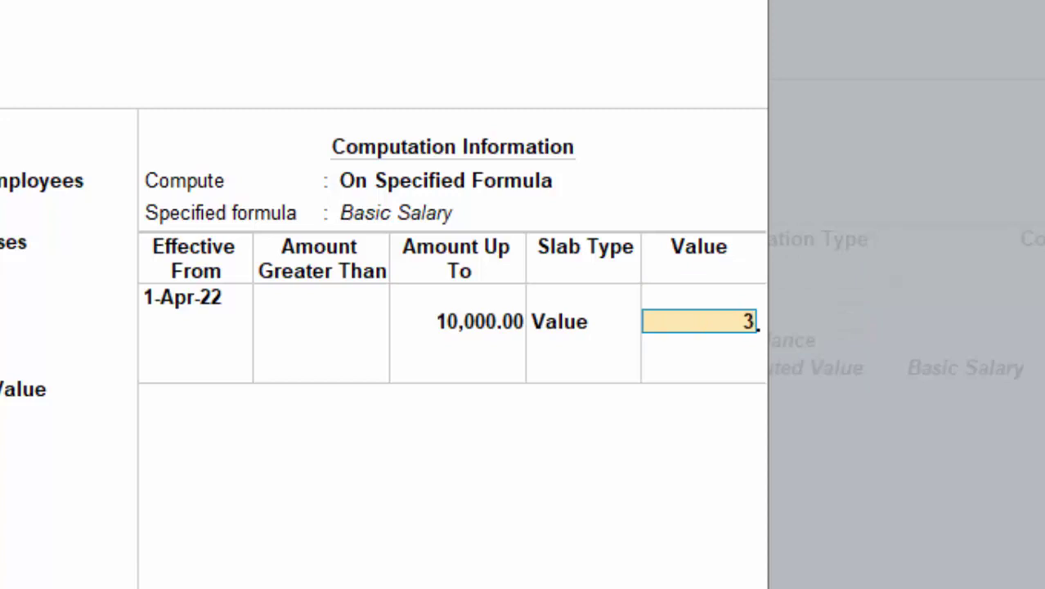
key("BackSpace")
key("BackSpace")
key("BackSpace")
type("500")
key("Return")
- Define DA's slab for amounts greater than 10,000 as a Value of 1000 and add the saved pay head to the salary details
key("Return")
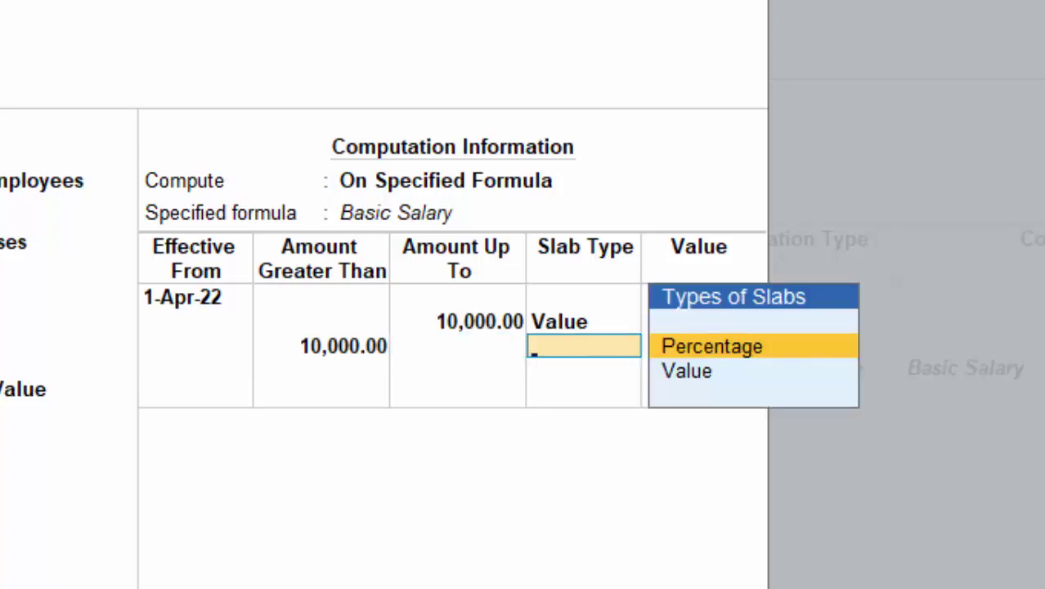
key("Down")
key("Return")
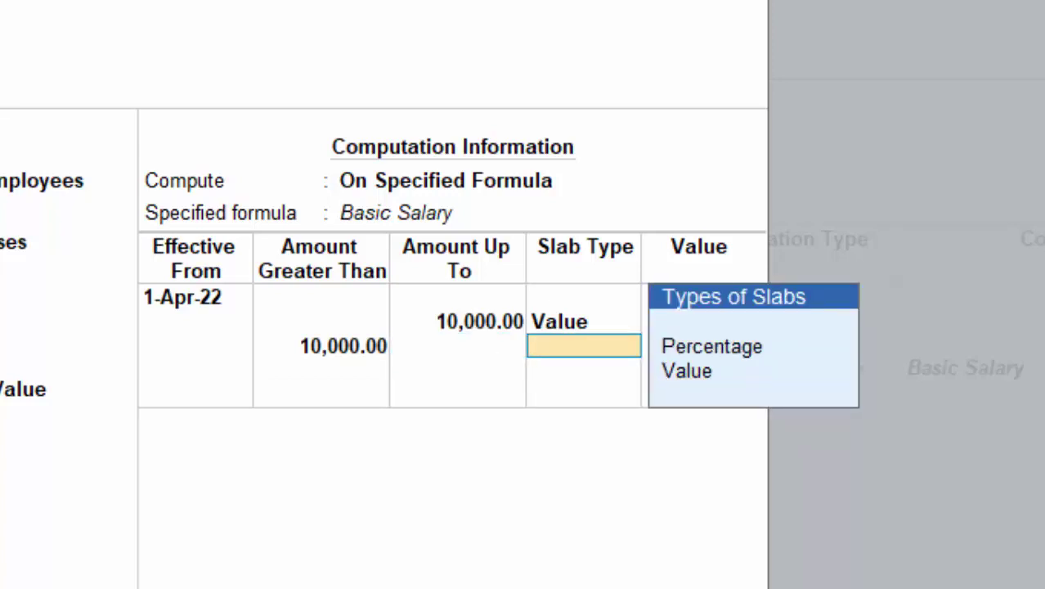
key("Down")
key("Return")
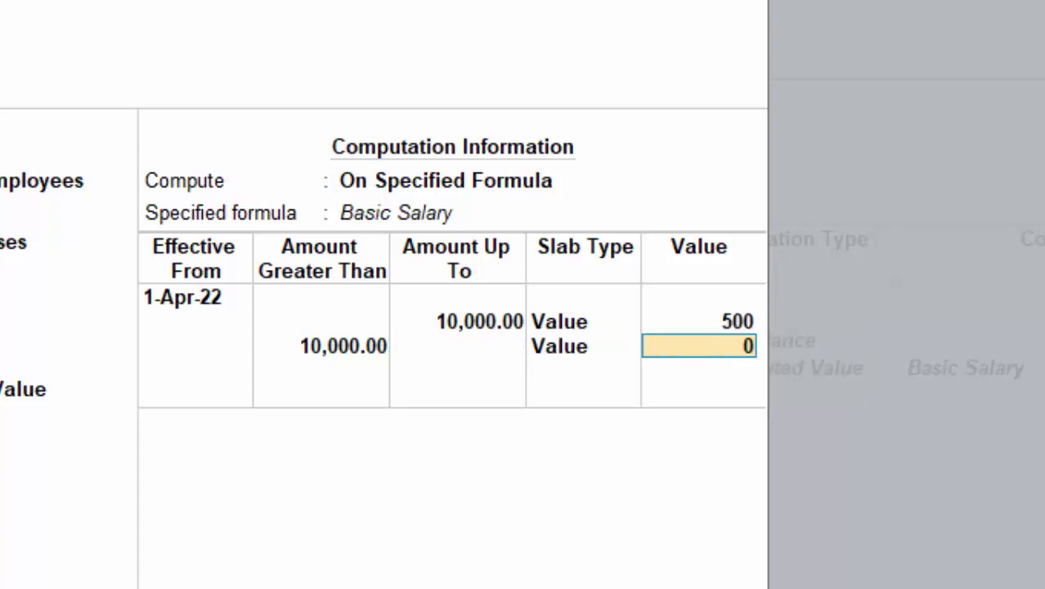
type("1000")
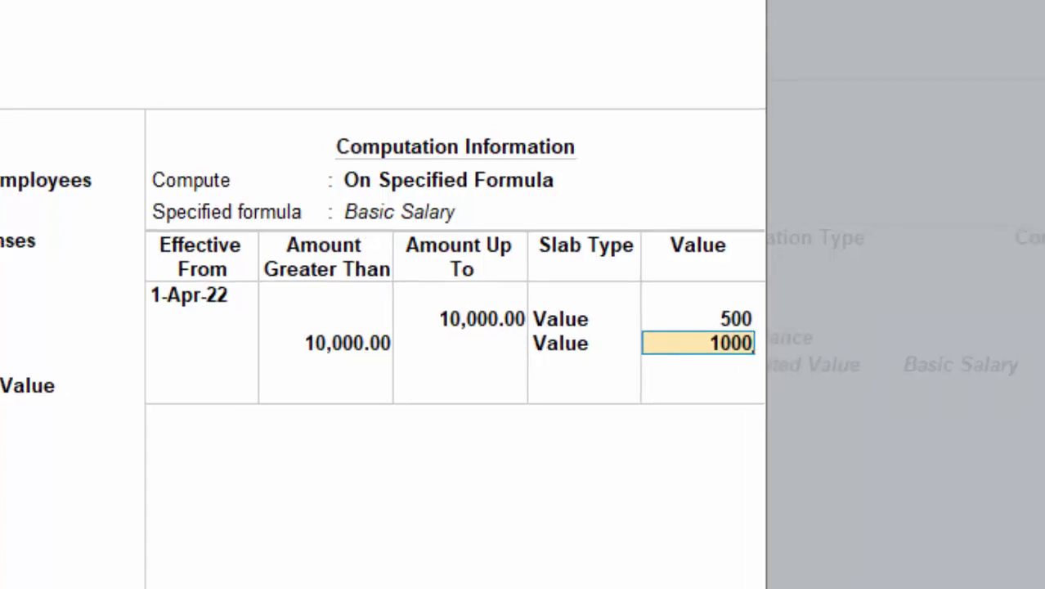
key("Return")
key("Return")
key("Return")
key("Return")
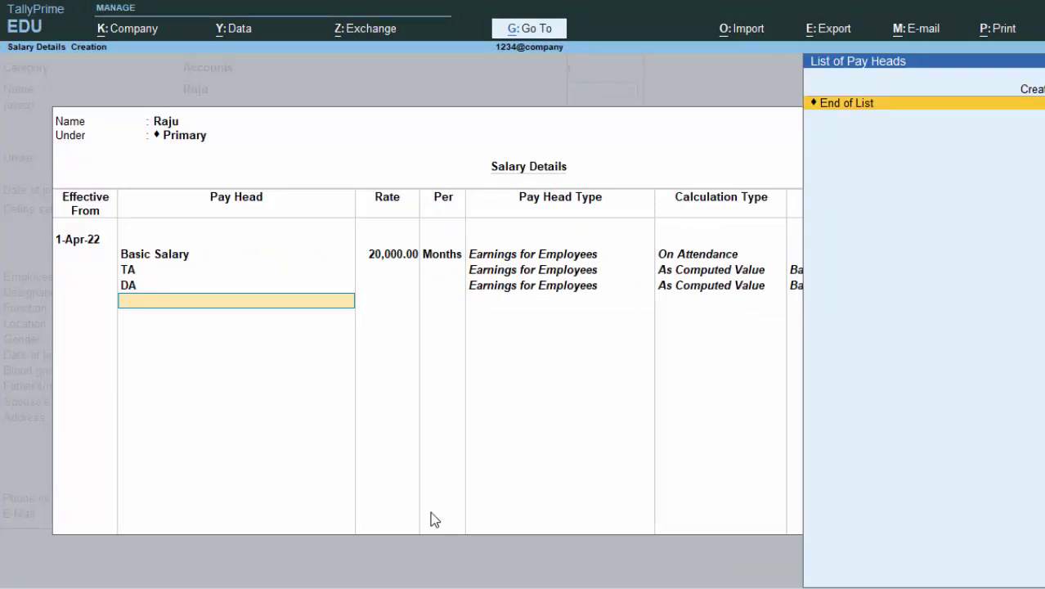
- Create another pay head named PF with pay head type Deductions From Employees
key("Up")
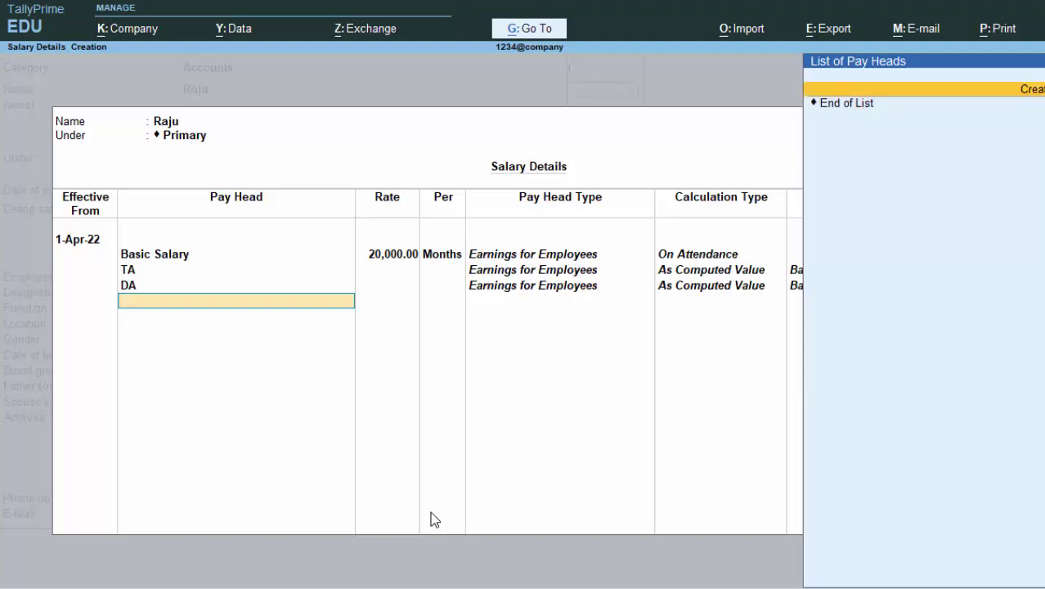
key("Return")
type("PF")
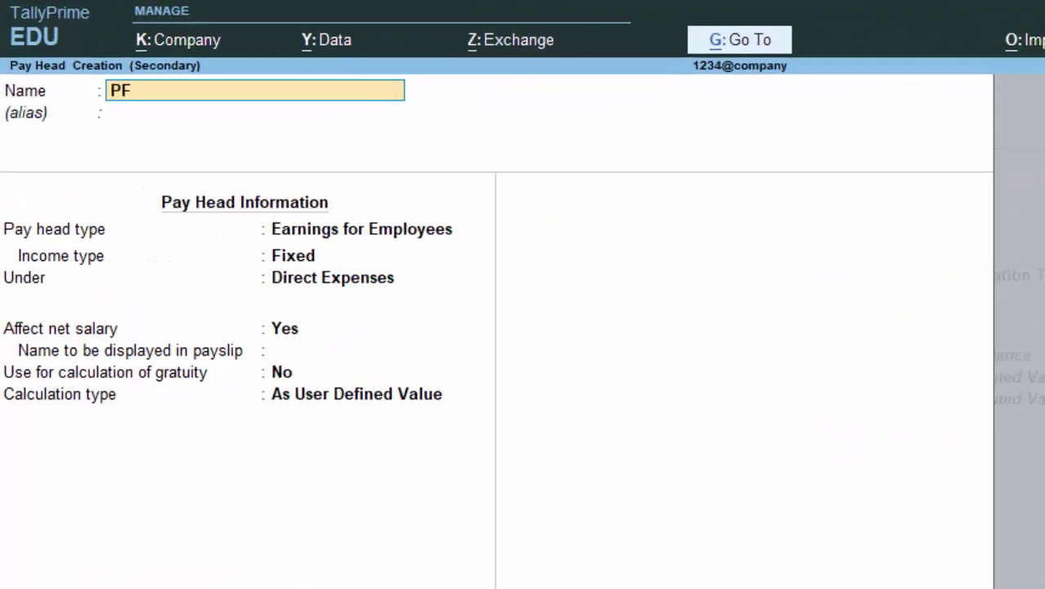
key("Return")
key("Return")
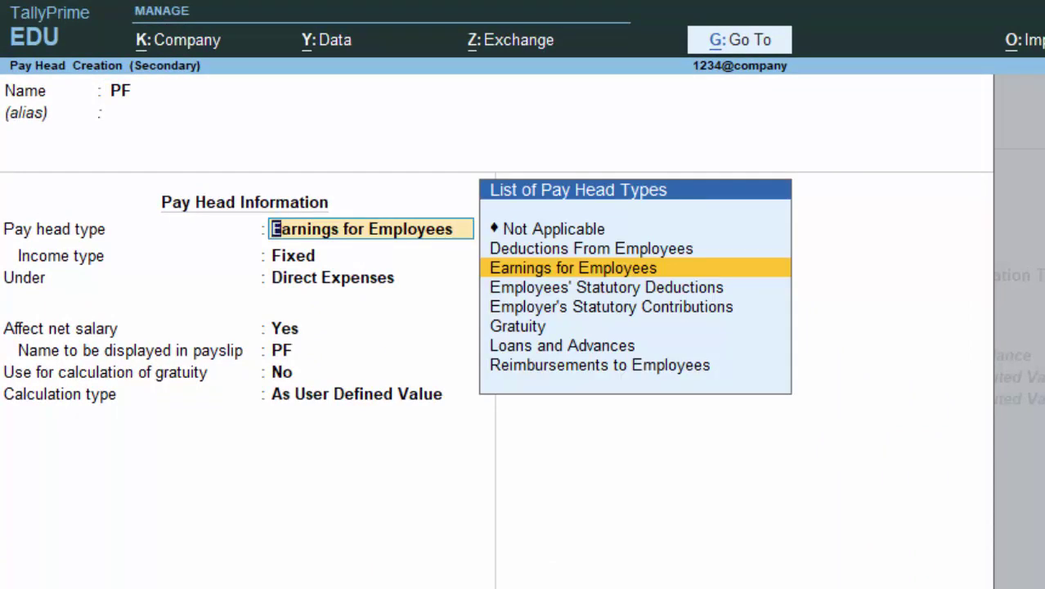
key("Up")
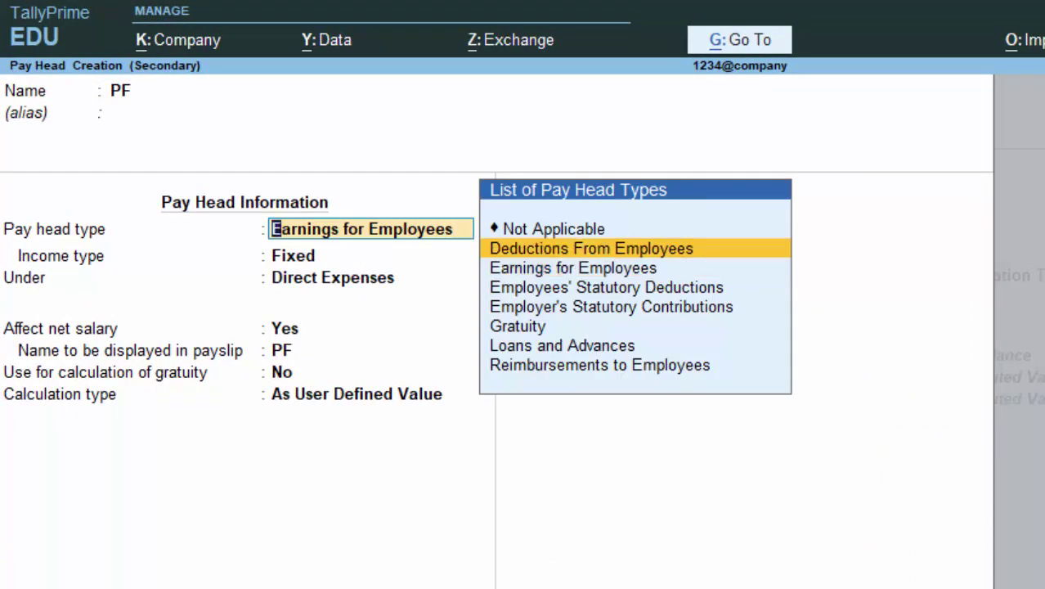
key("Return")
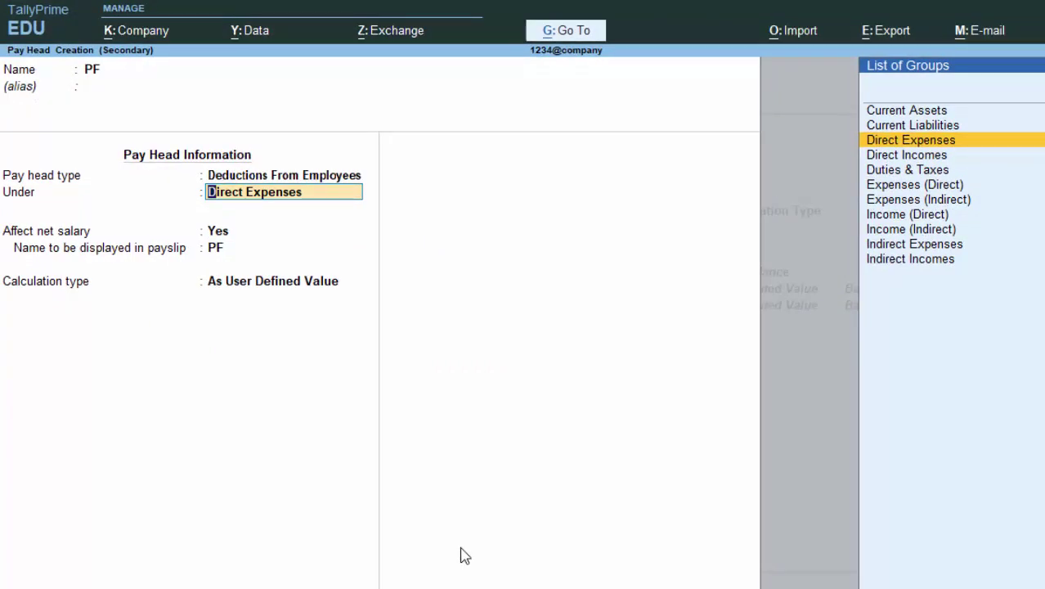
- Place PF under Current Liabilities, affecting net salary, with payslip name PF
key("Up")
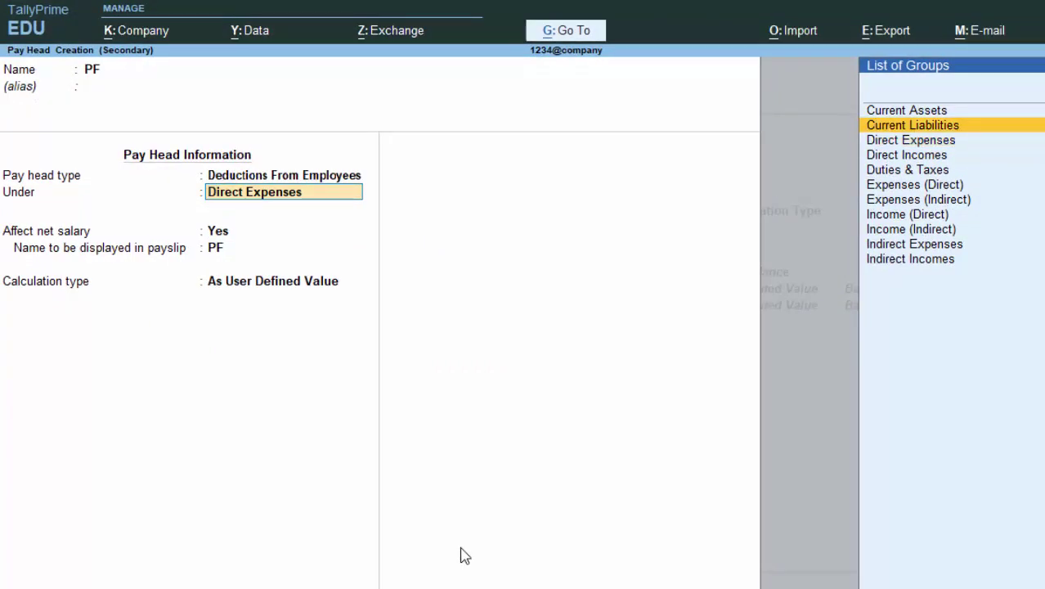
key("Return")
key("Return")
key("Return")
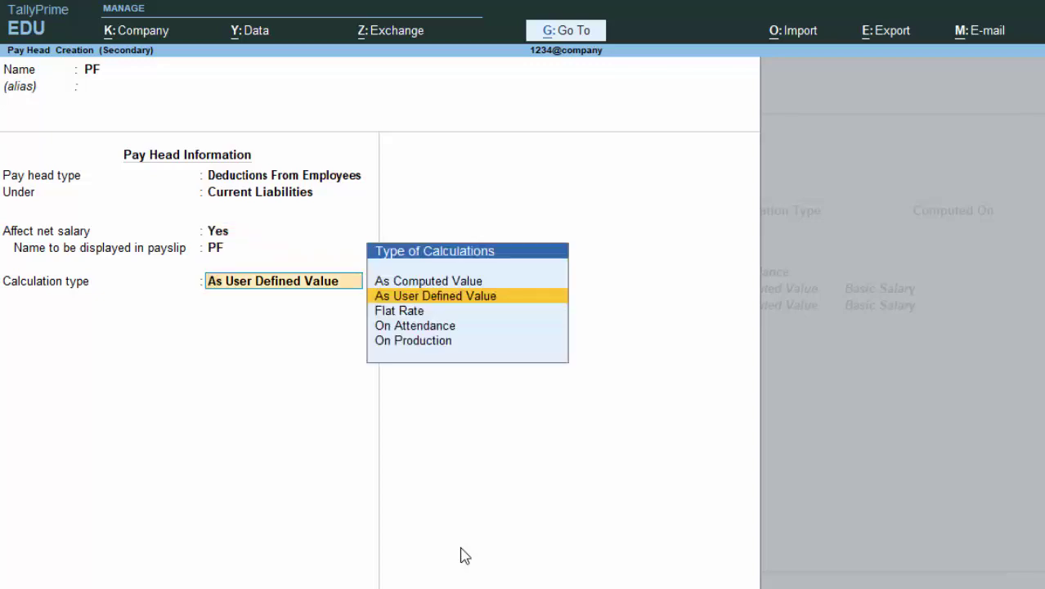
- Set PF's calculation type to As Computed Value with calculation period Months and choose its rounding method
key("Up")
key("Return")
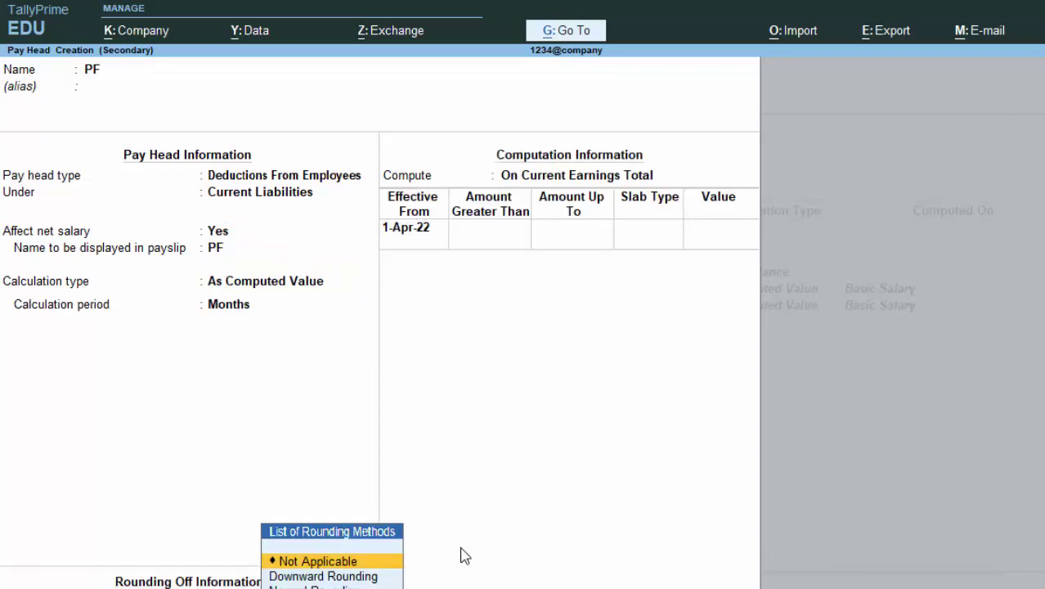
key("Down")
key("Up")
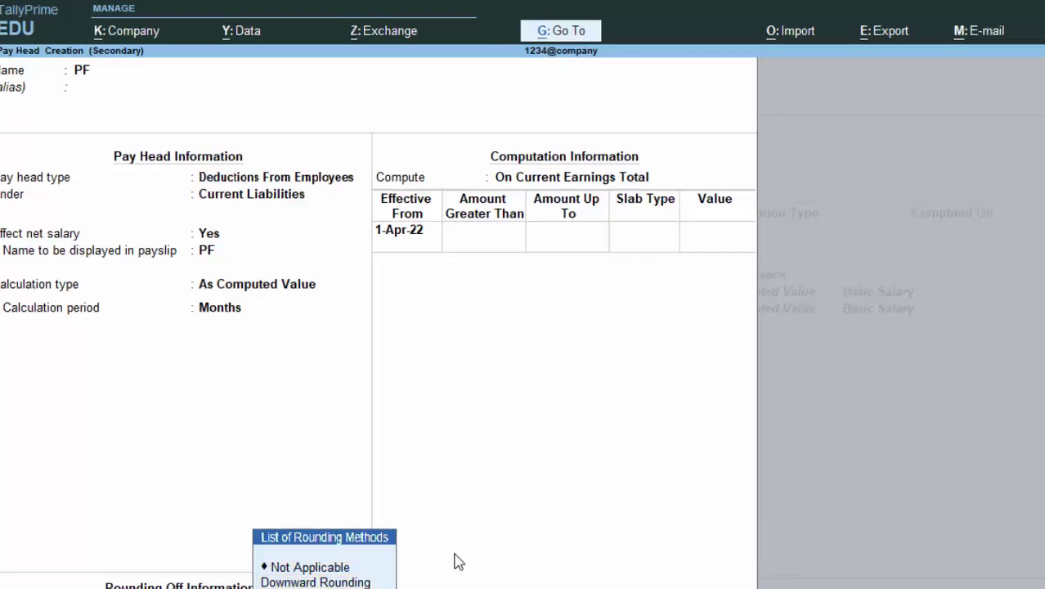
key("Return")
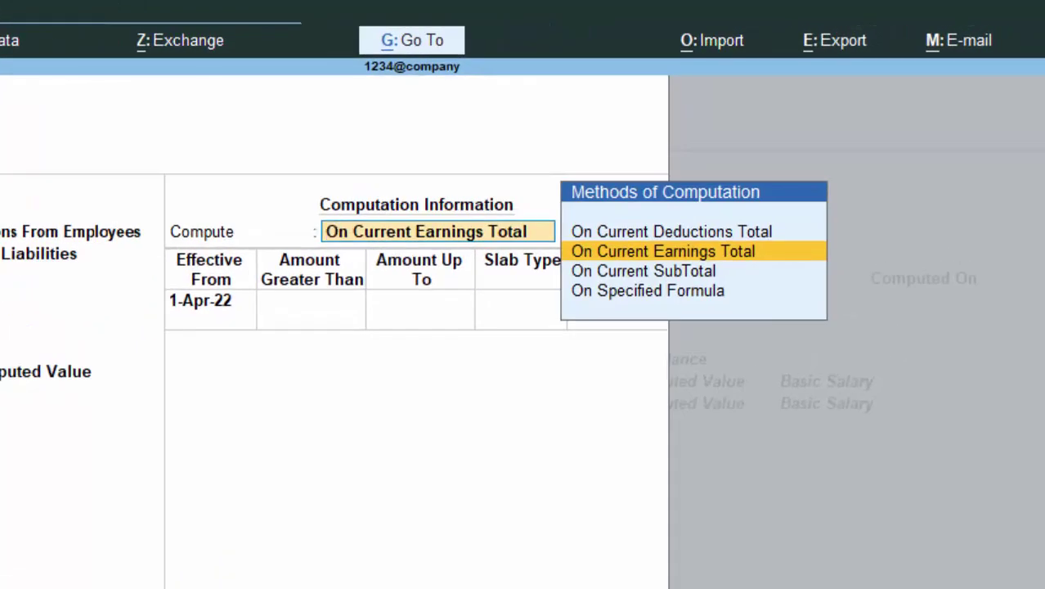
- Compute PF on a specified formula that adds the Basic Salary pay head, effective from 1-Apr-22
key("Down")
key("Down")
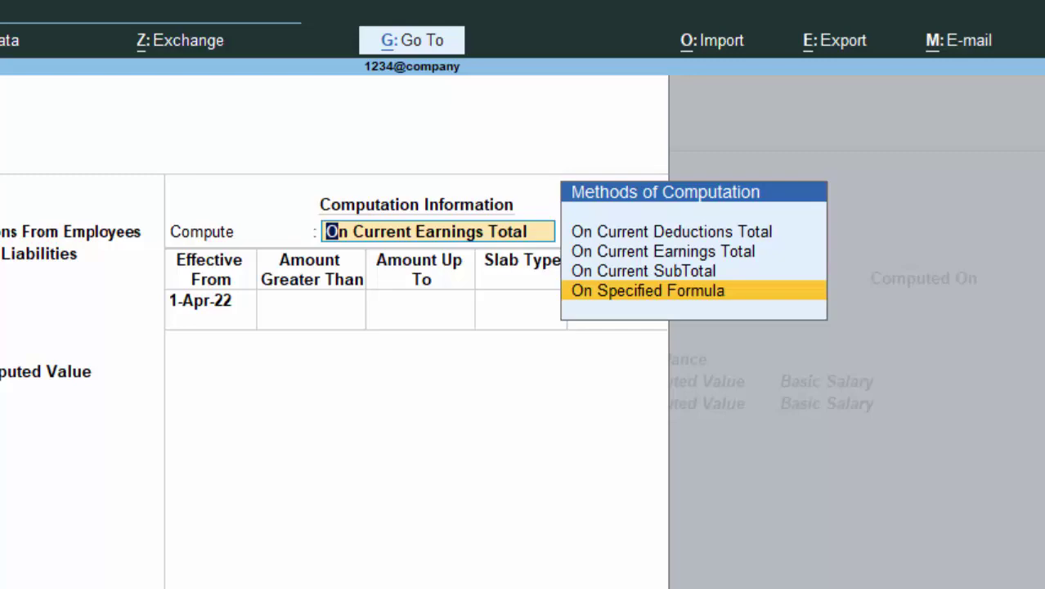
key("Return")
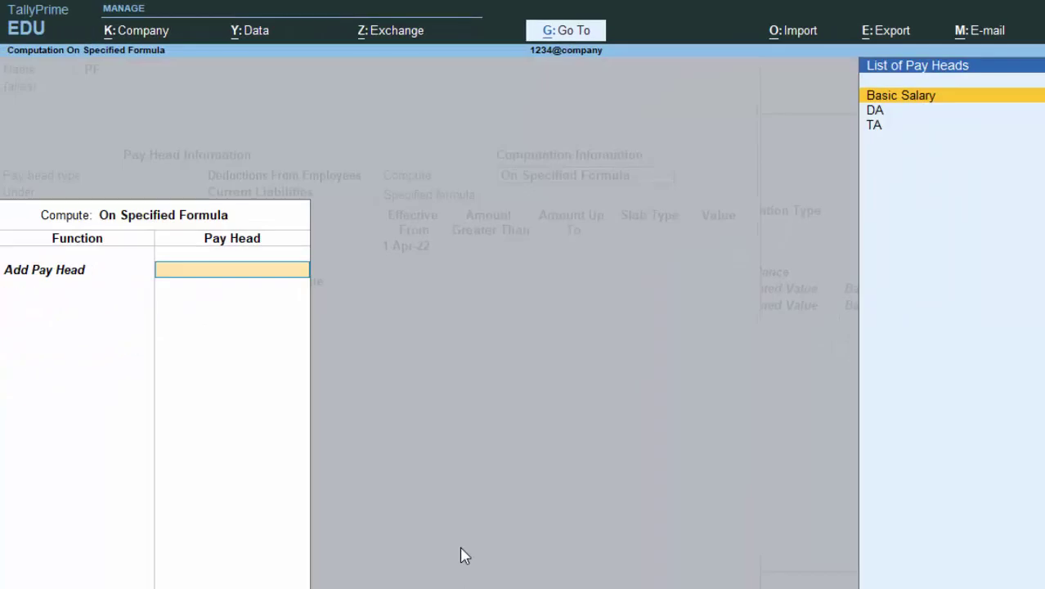
key("Return")
key("Return")
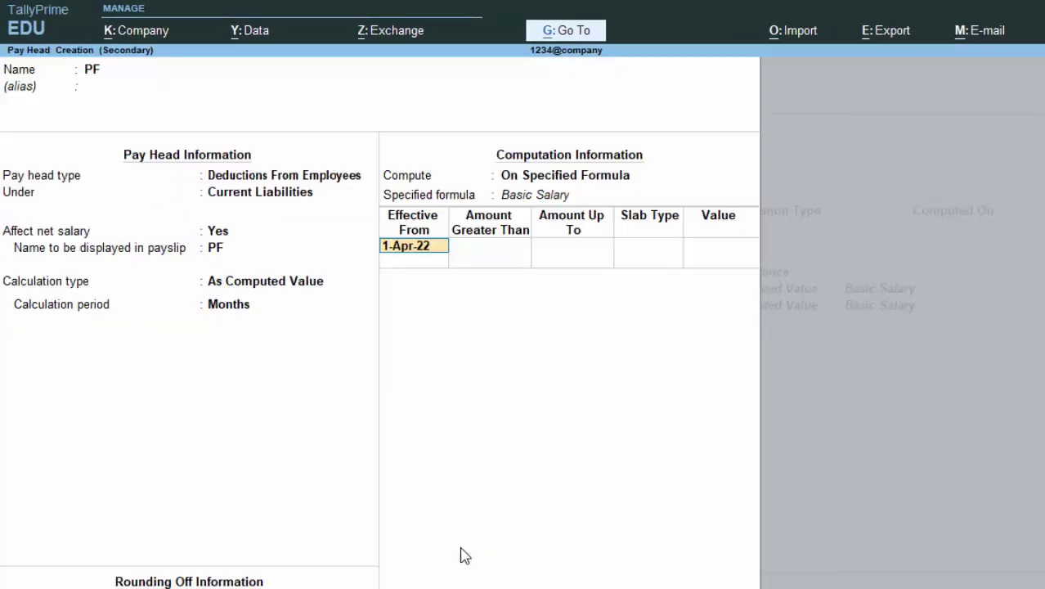
key("Return")
- Add a PF slab for amounts up to 10,000 with slab type Percentage and value 10 %
type("1")
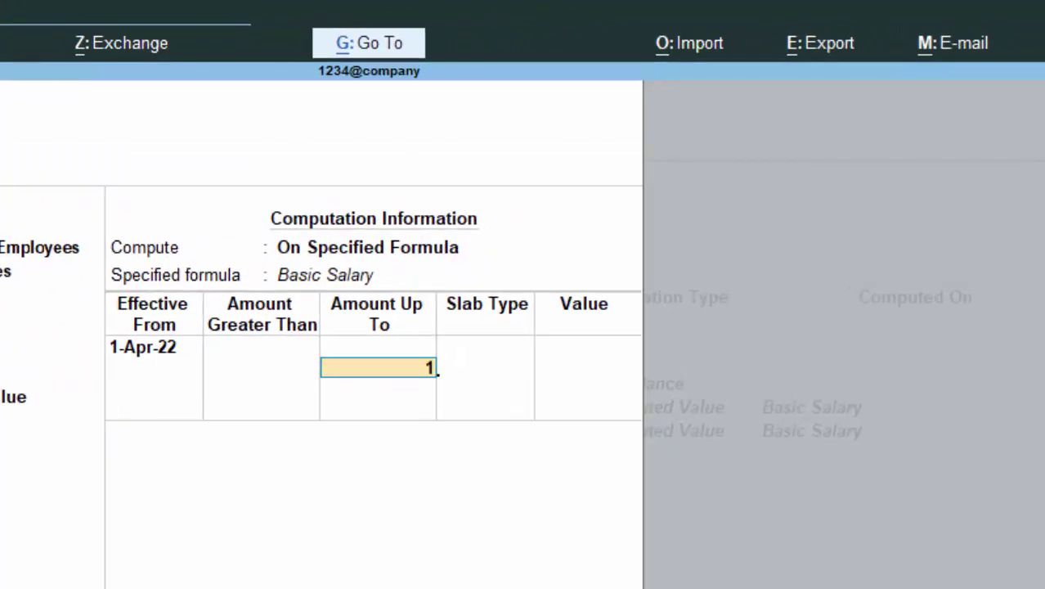
type("0,00")
type("0000")
key("Return")
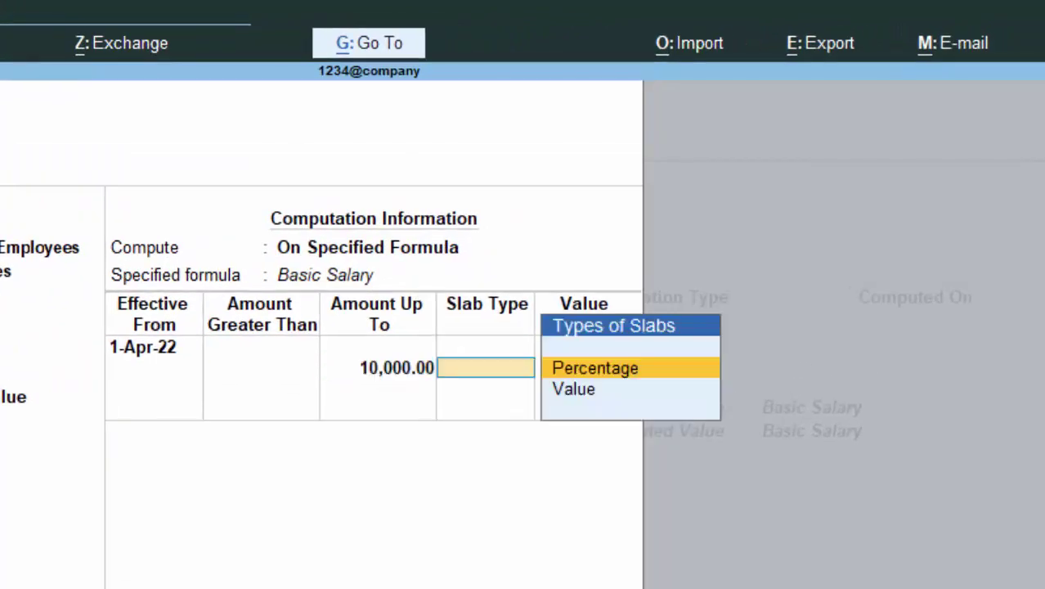
key("Return")
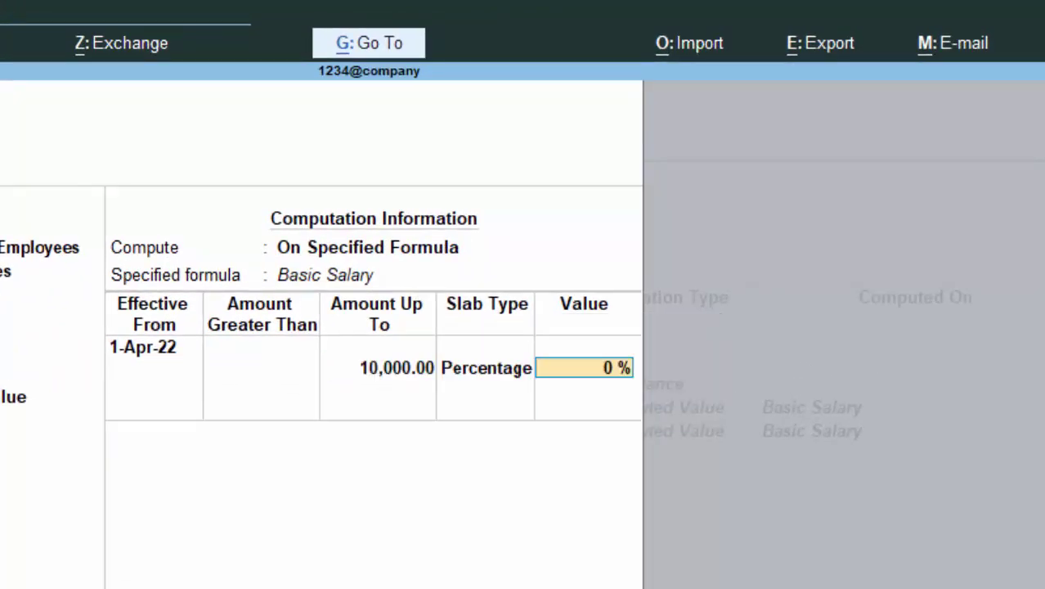
type("10")
key("Return")
key("Return")
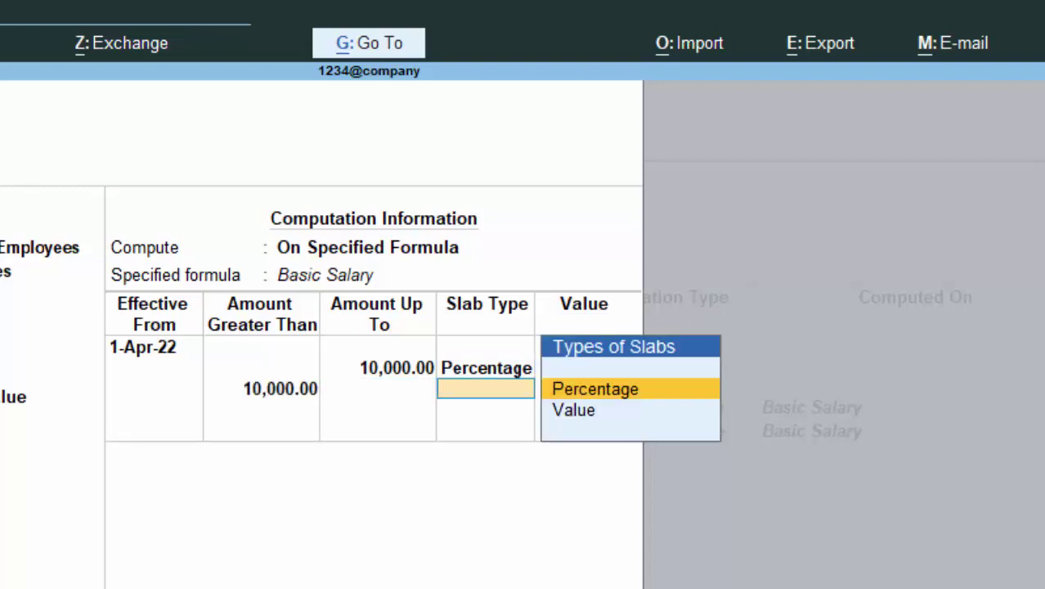
- Set the PF slab above 10,000 to 15 percent, save the pay head and finish the employee's salary details
left_click(607, 389)
type("15")
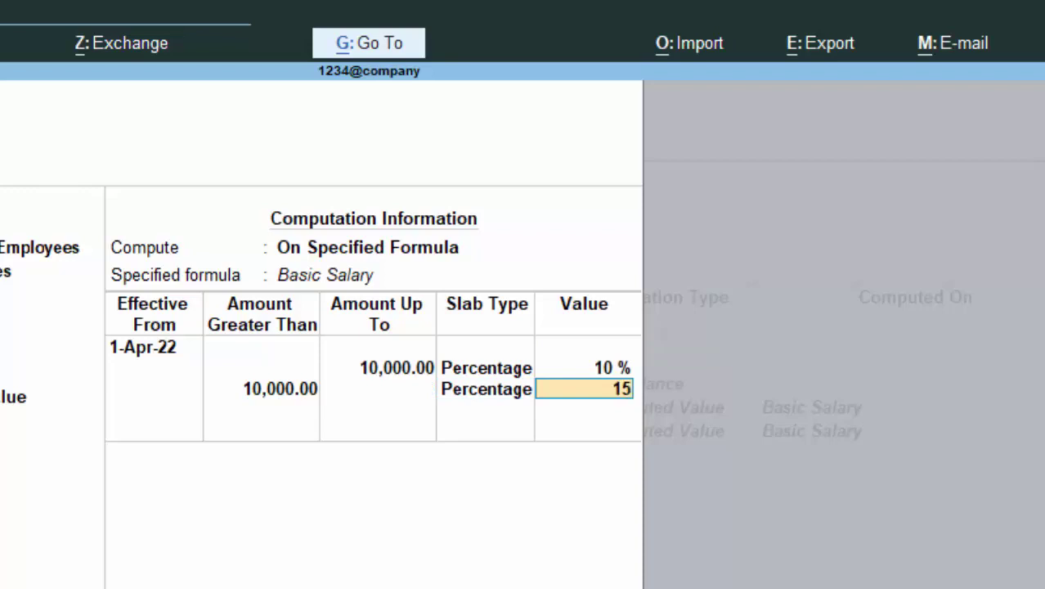
key("Return")
key("Return")
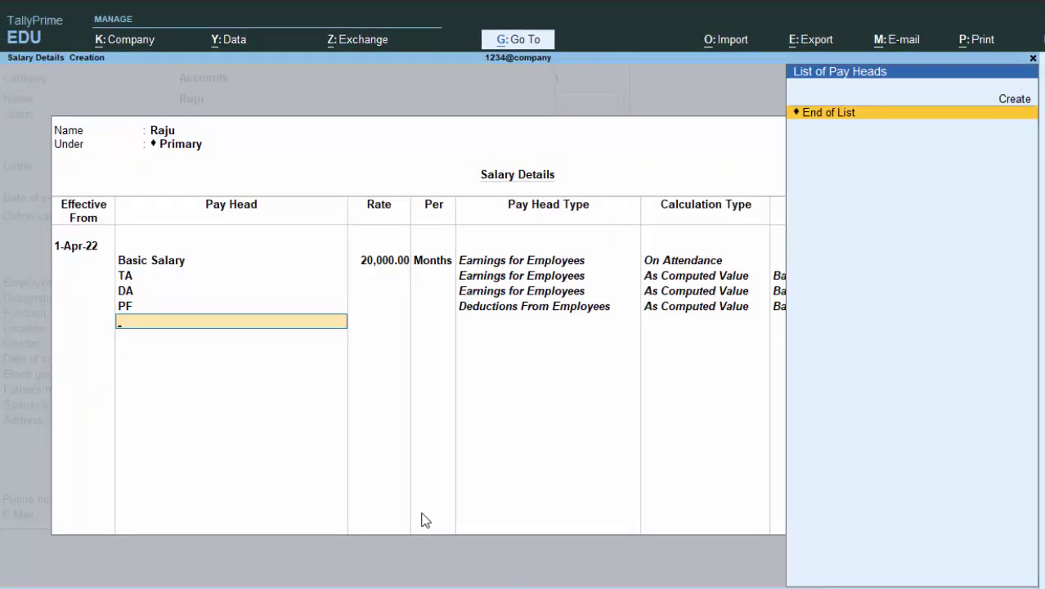
key("Return")
key("Return")
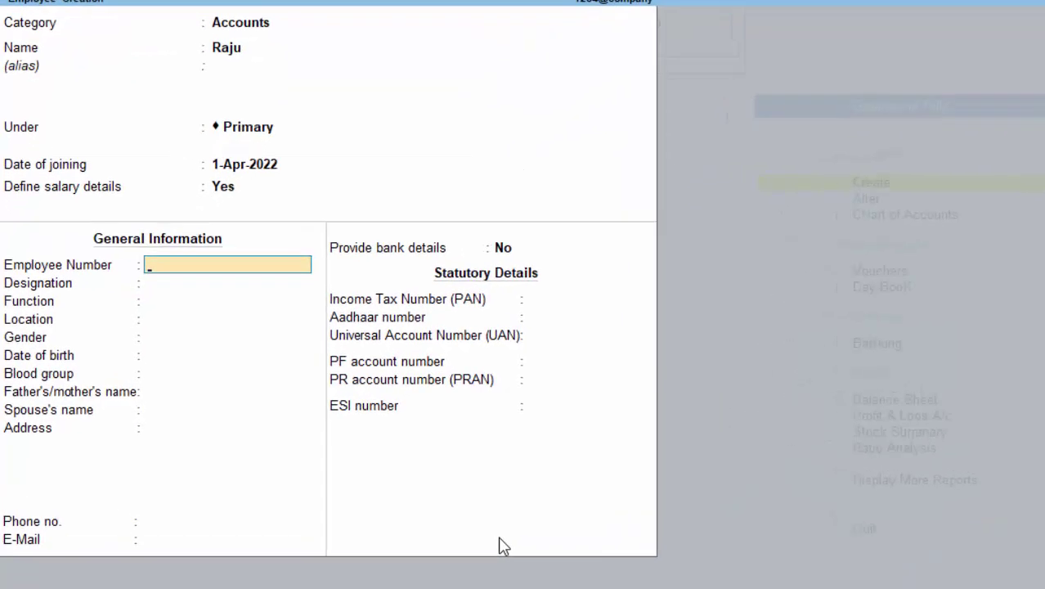
- Enter the employee number, designation Accounts and function Account in the employee's general information
type("312211")
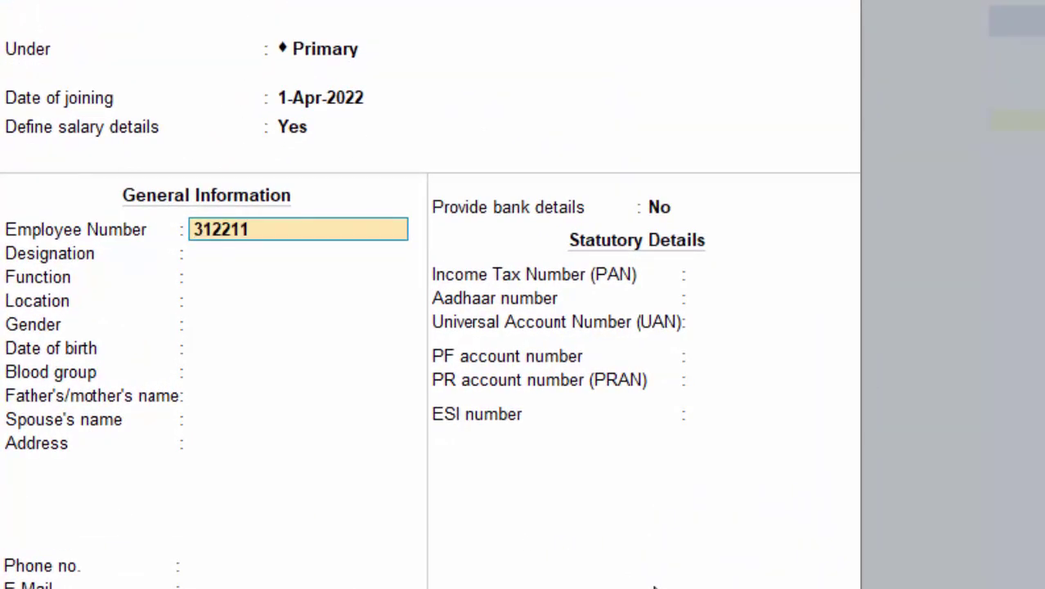
key("Return")
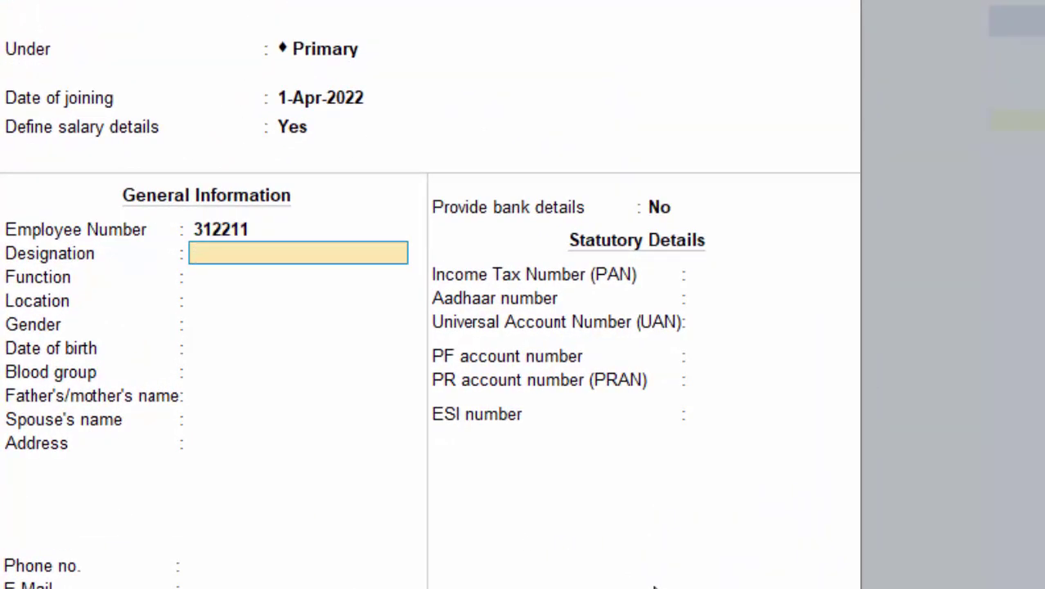
type("Accounts")
key("Return")
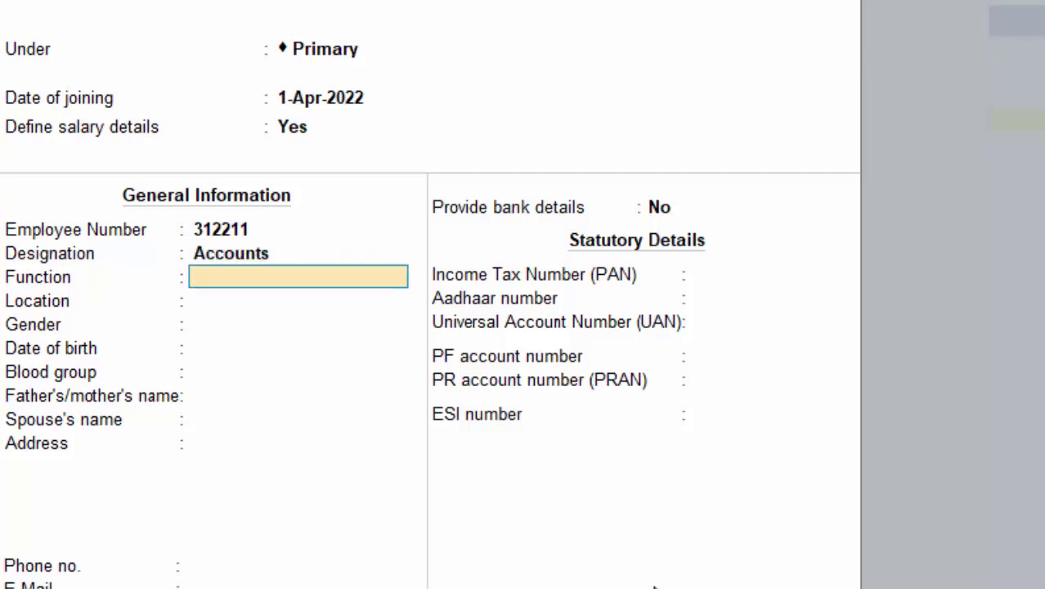
type("Account")
key("Return")
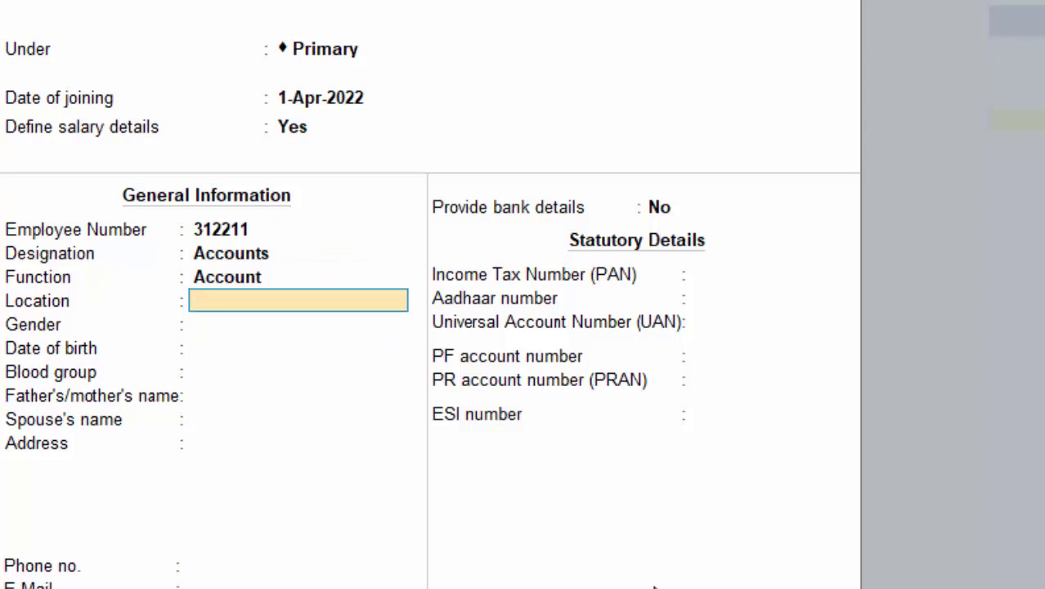
- Set the employee's location to Deoria and gender to Male, and enter the date of birth
type("Deoria")
key("Return")
key("Down")
key("Down")
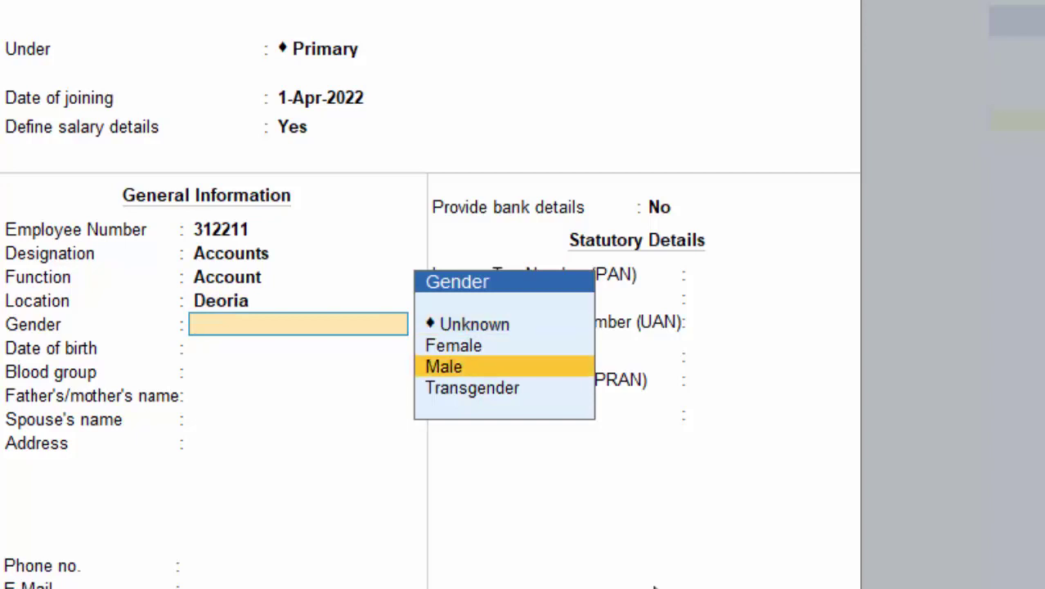
key("Return")
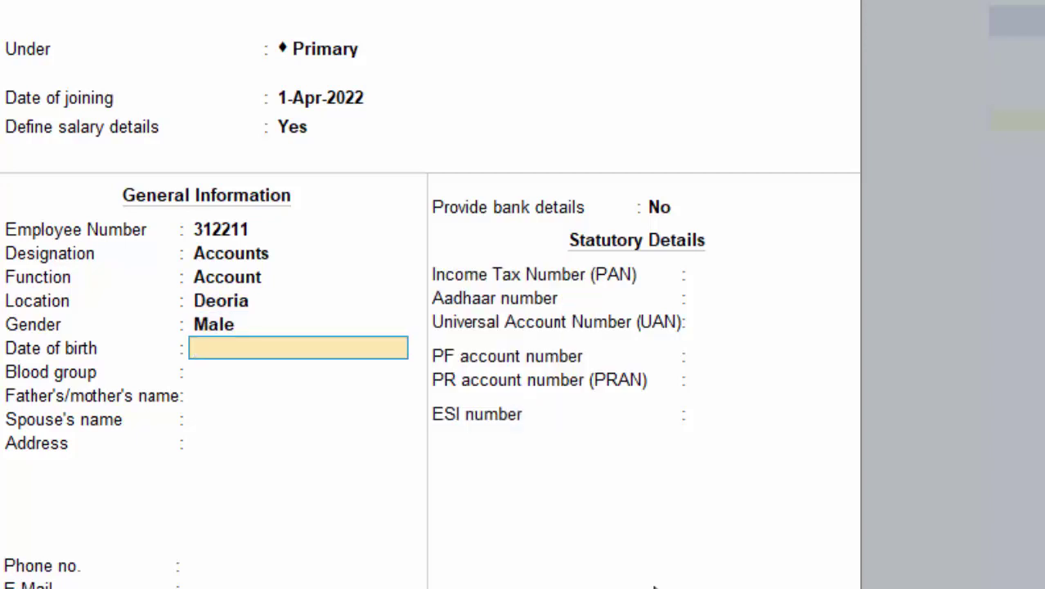
type("1/5/1990")
key("Return")
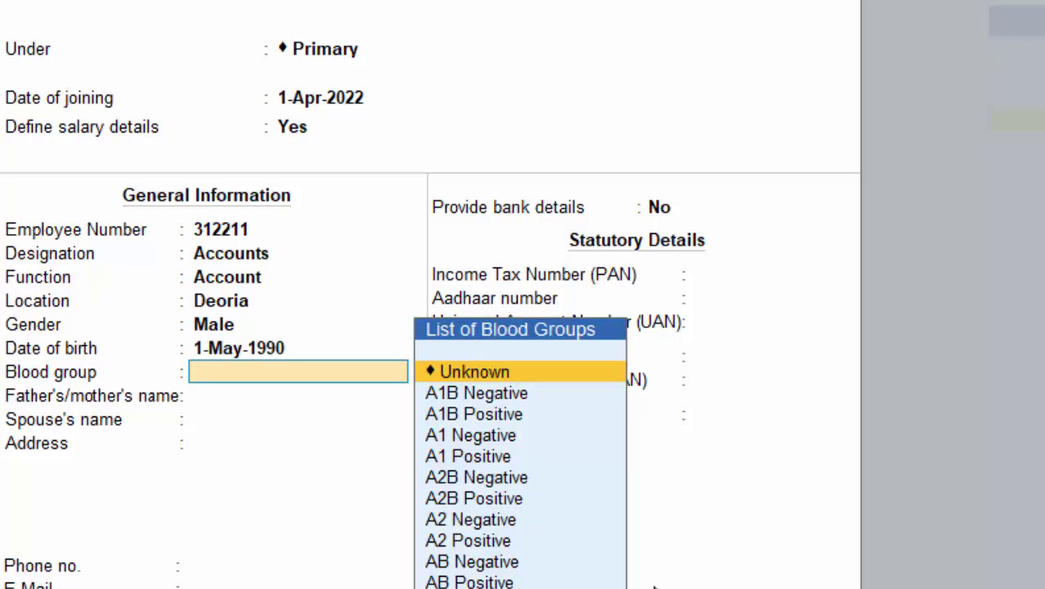
- Keep the blood group as Unknown, leave the remaining personal and statutory details blank, and save the employee
key("Return")
key("Return")
key("Return")
key("Return")
key("Return")
key("Return")
key("Return")
key("Return")
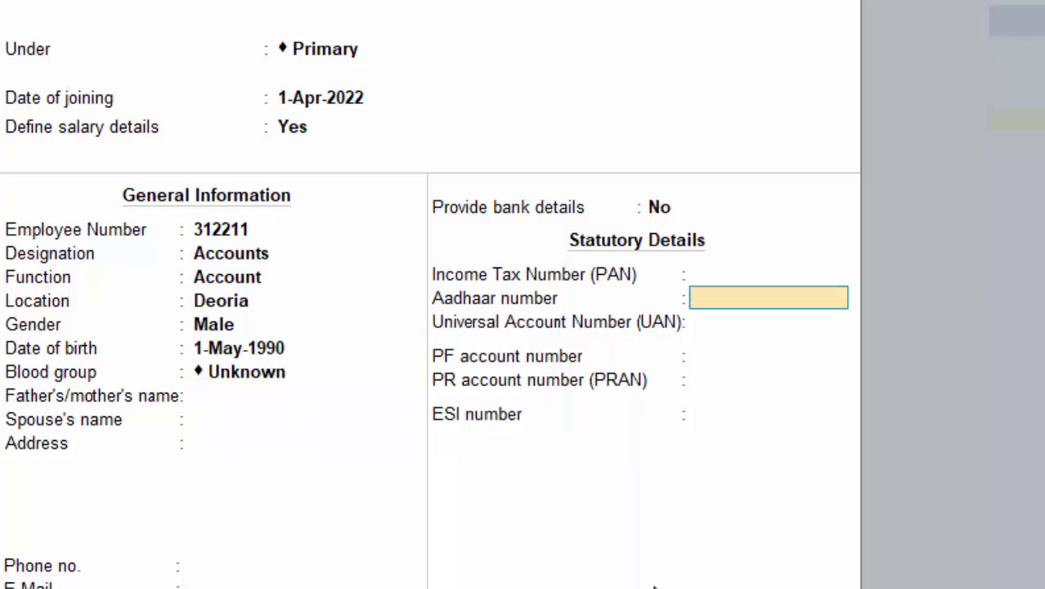
key("Return")
key("Return")
key("Return")
key("Return")
key("Return")
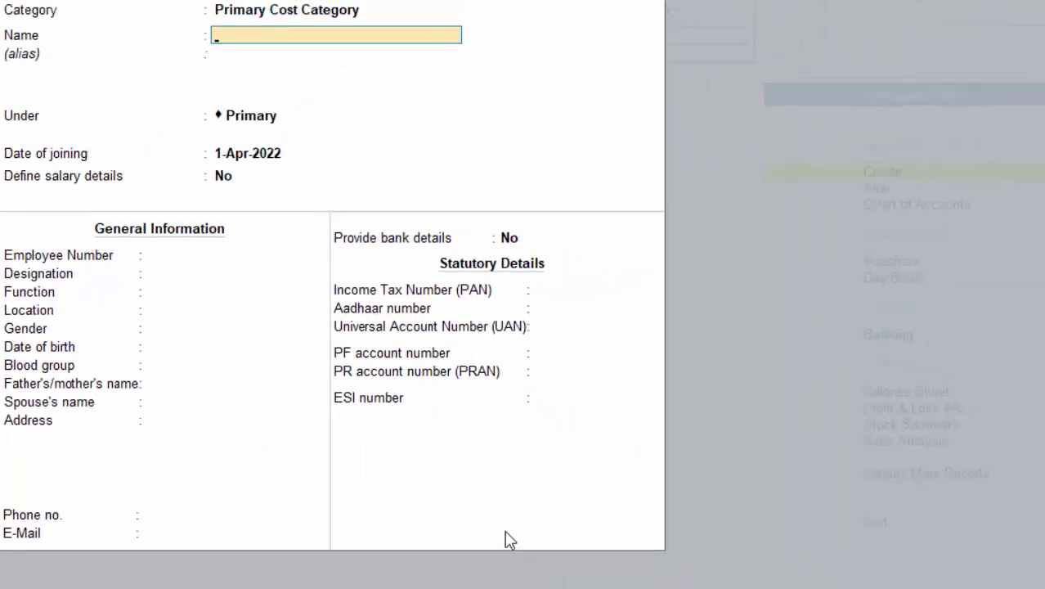
- Leave master creation and start a new Attendance voucher
key("Escape")
key("y")
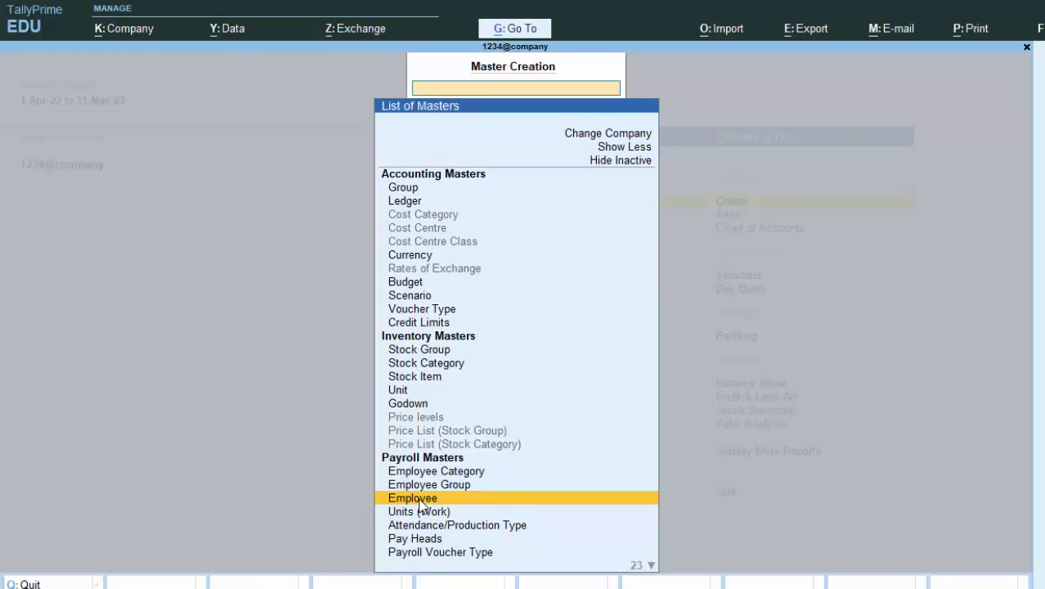
key("Escape")
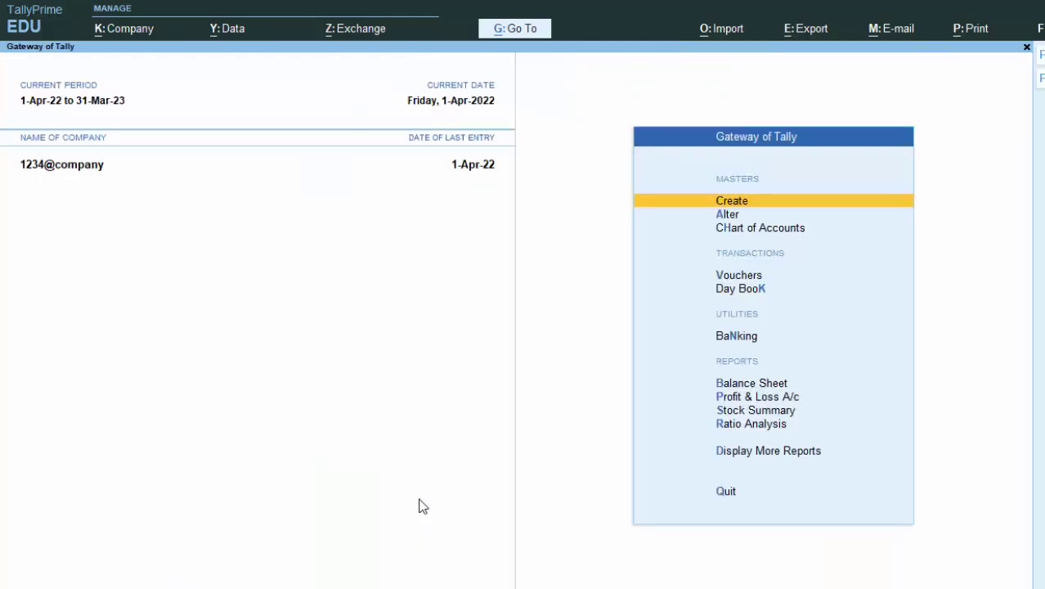
key("v")
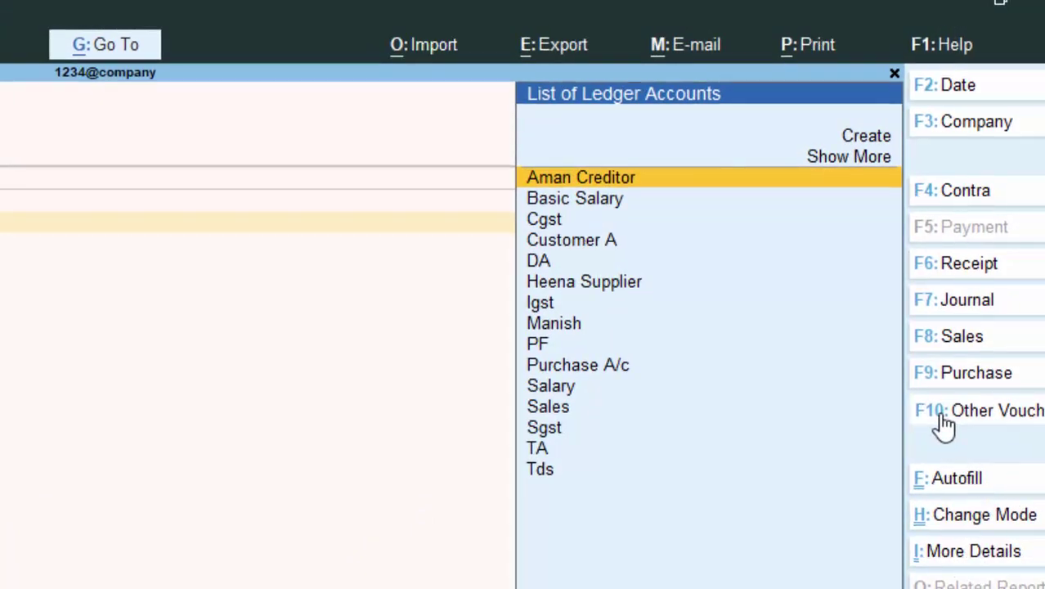
left_click(944, 426)
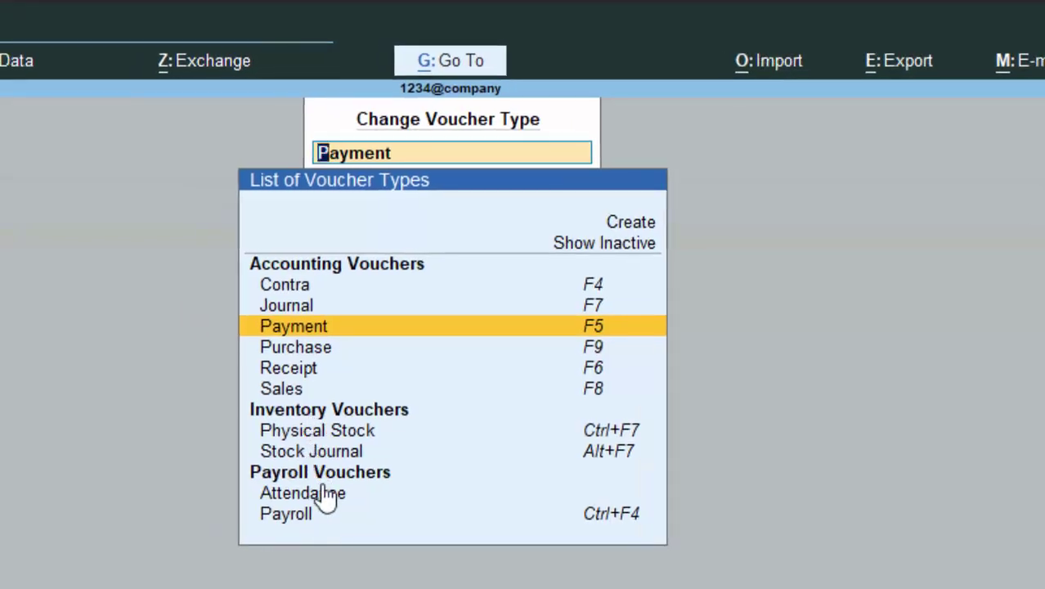
left_click(326, 494)
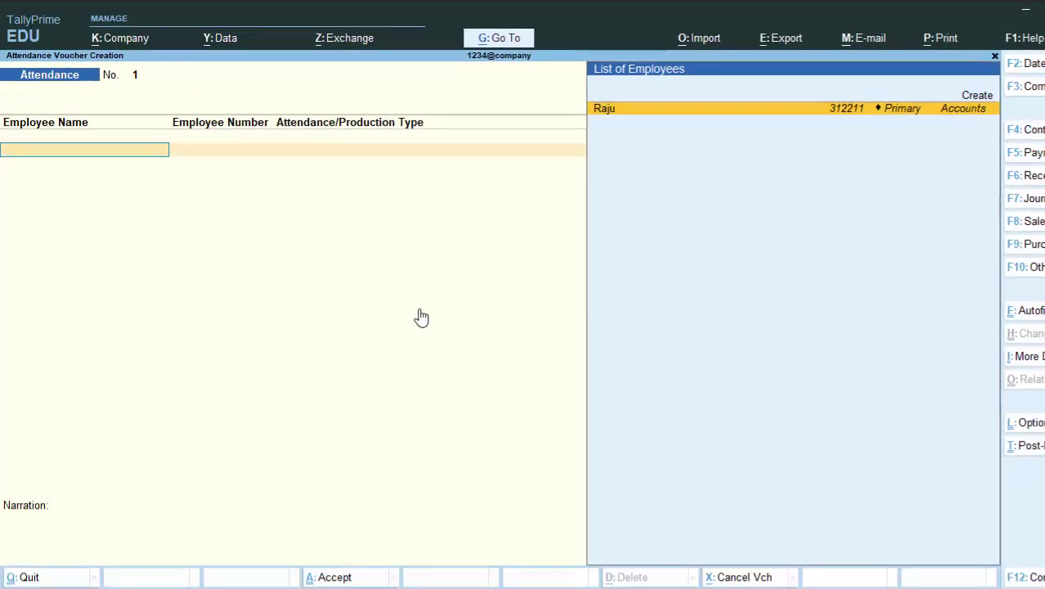
- Record 2 days of Leave for the employee and save the attendance voucher without a narration
key("Return")
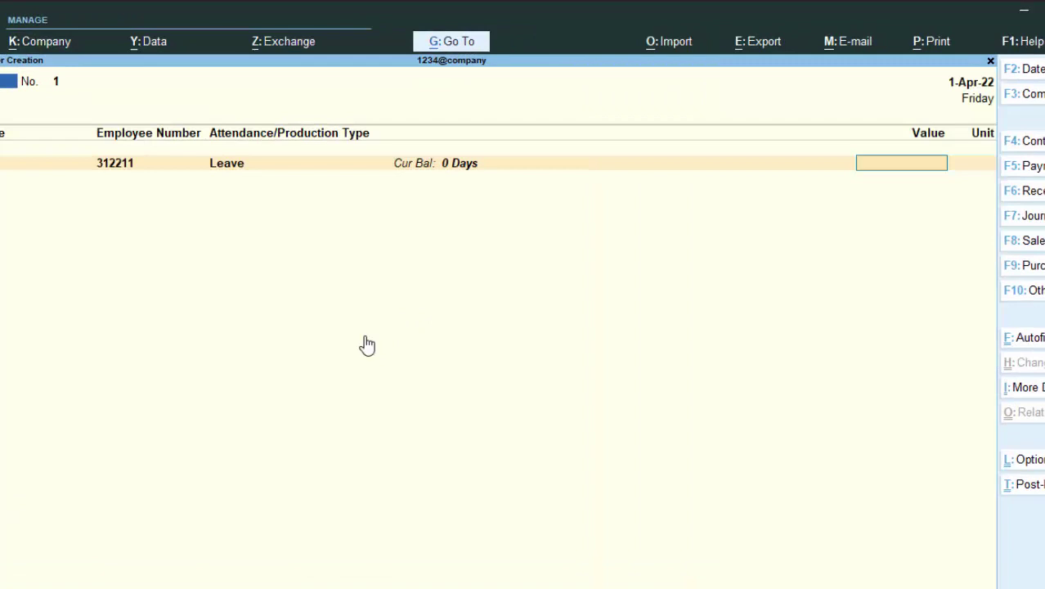
type("2")
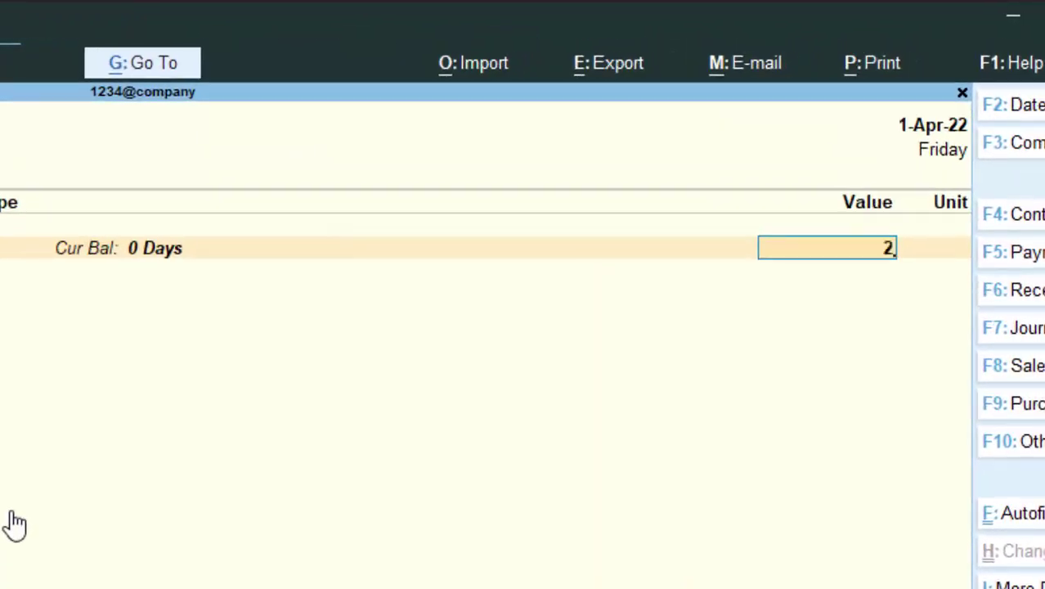
key("Return")
key("Return")
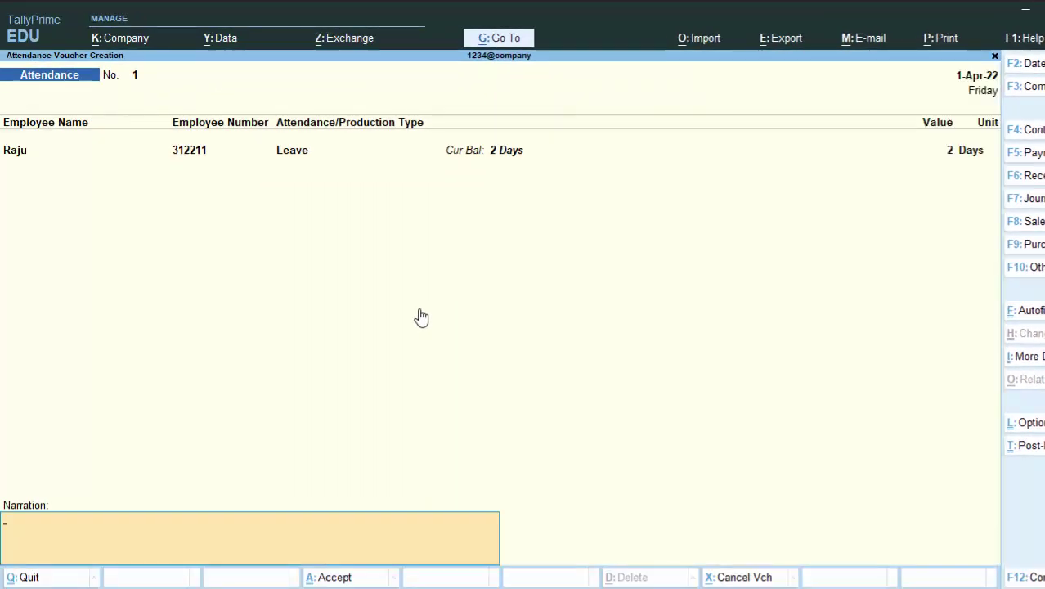
key("Return")
key("Return")
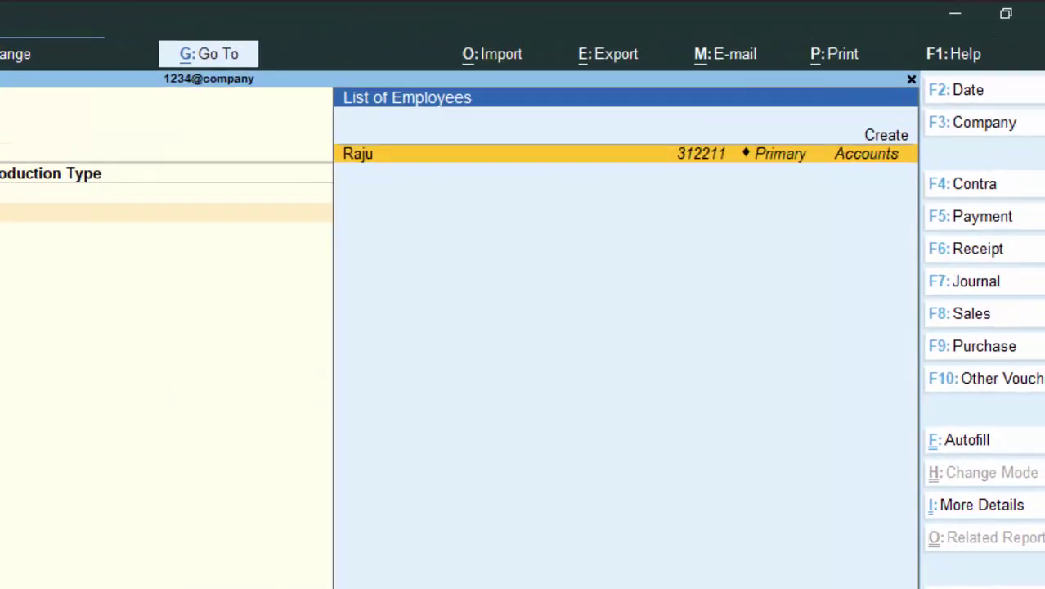
- Start a Payroll voucher with Cash as the account and Accounts as the employee category
left_click(1007, 378)
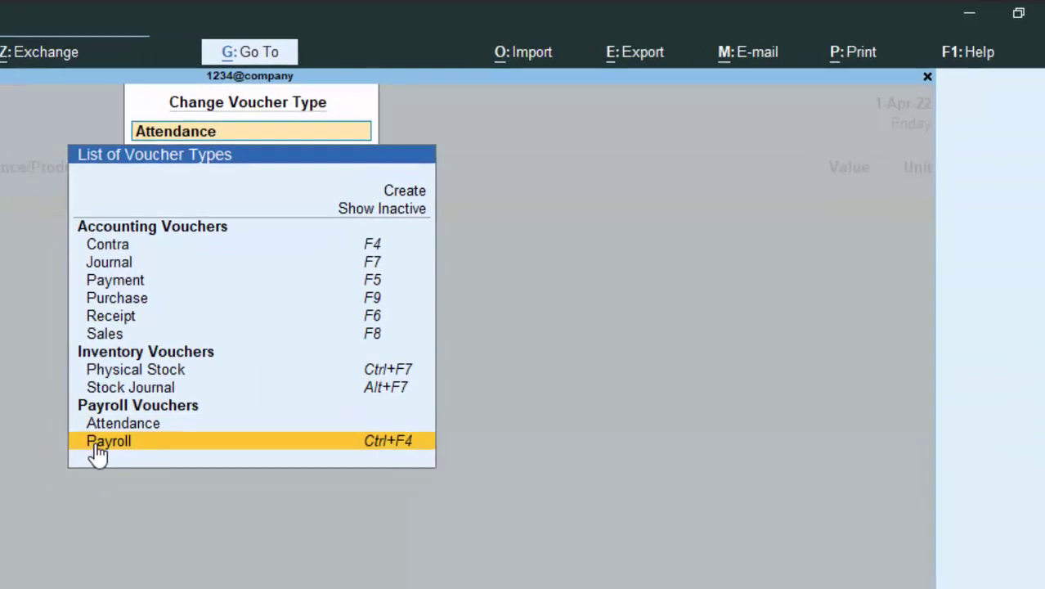
left_click(95, 445)
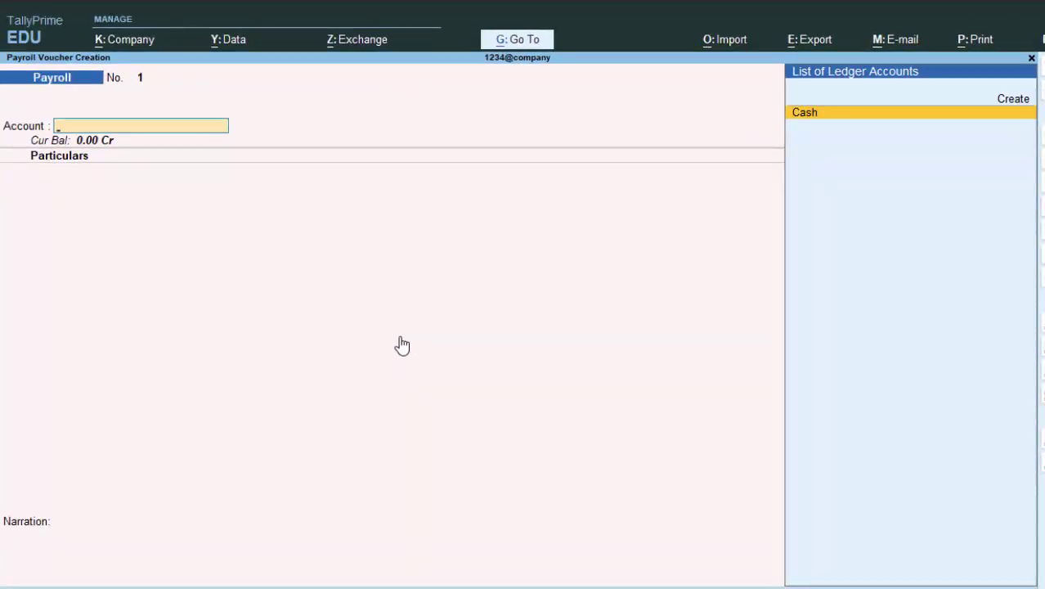
key("Return")
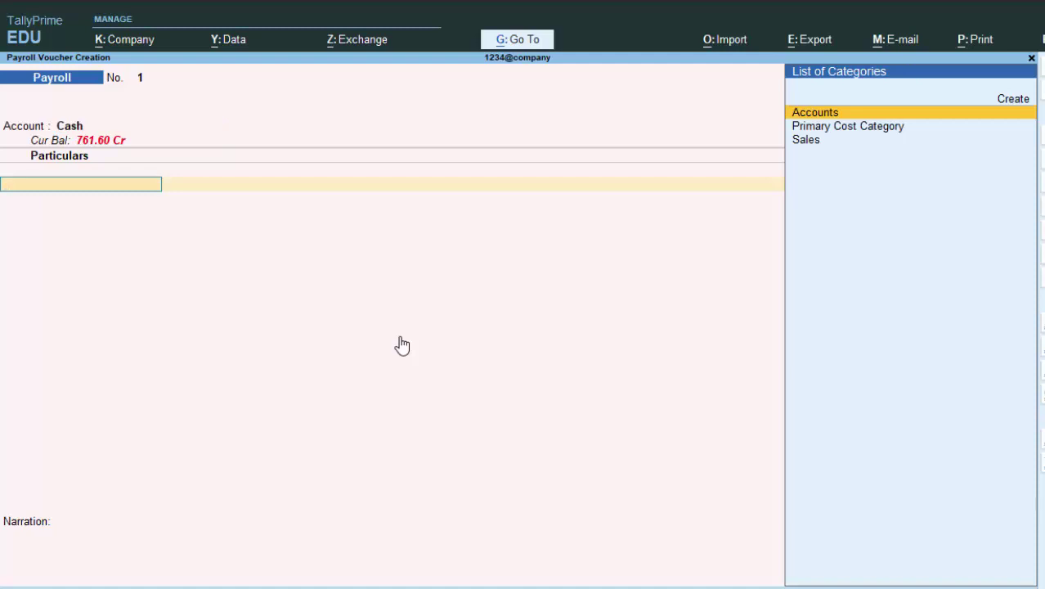
key("BackSpace")
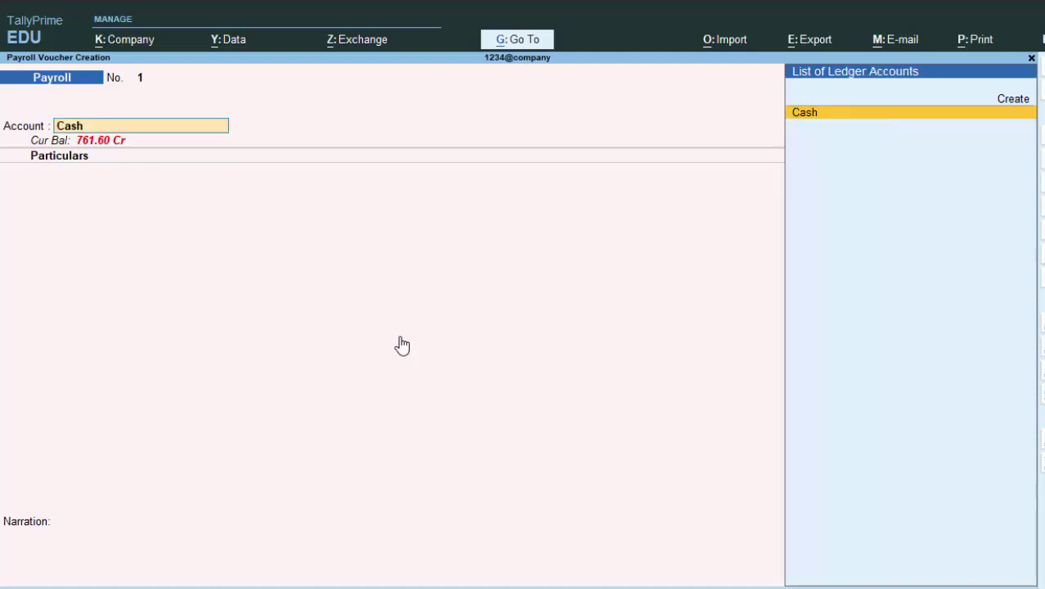
key("Return")
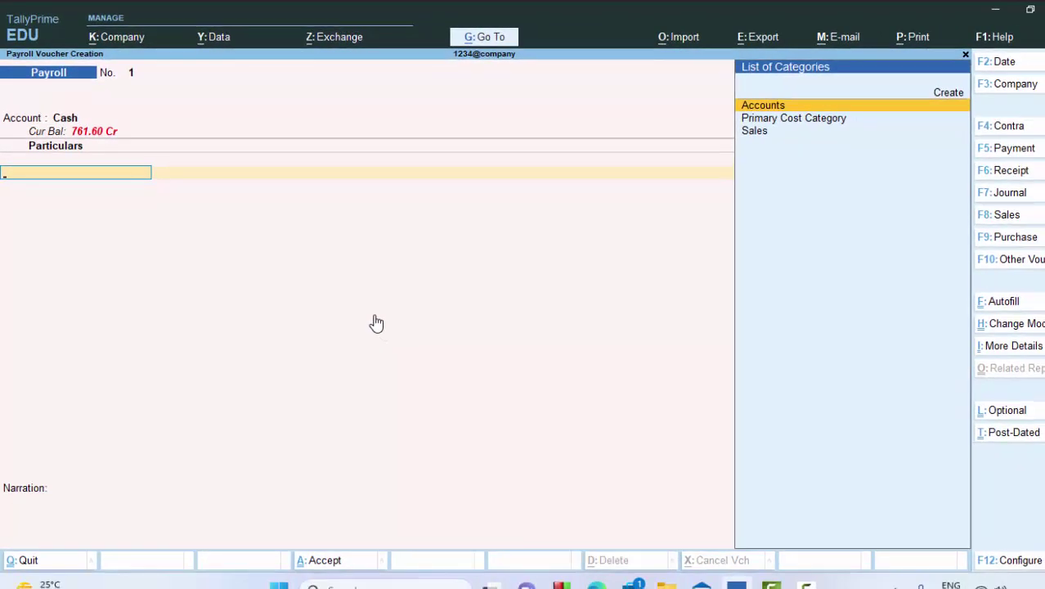
key("Return")
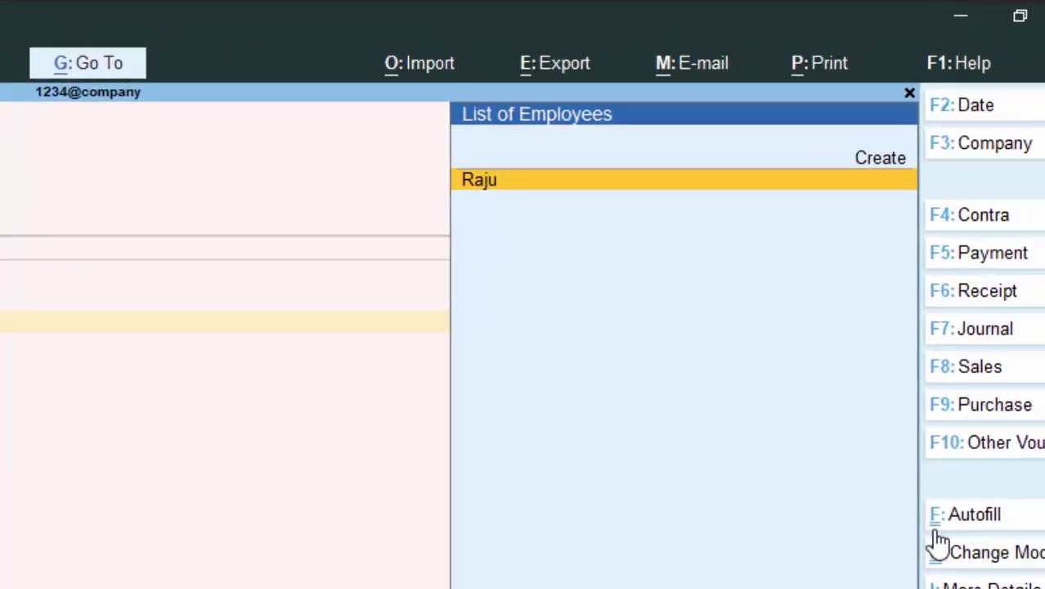
- Start a Payroll Autofill for the Salary process covering 1-4-2022 to 1-5-2022
key("ctrl+f")
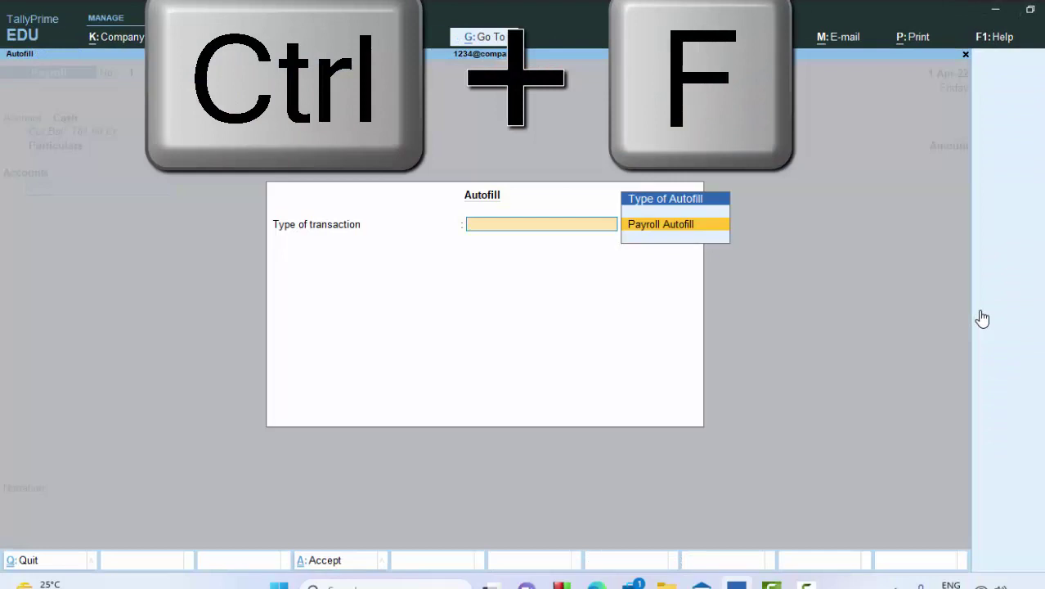
key("Return")
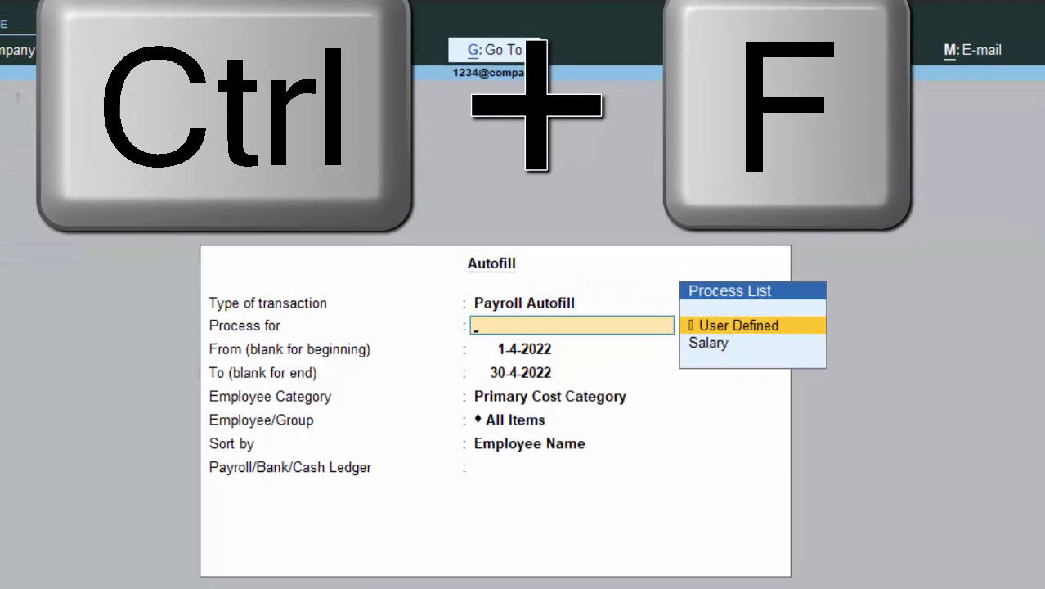
key("Down")
key("Return")
key("Return")
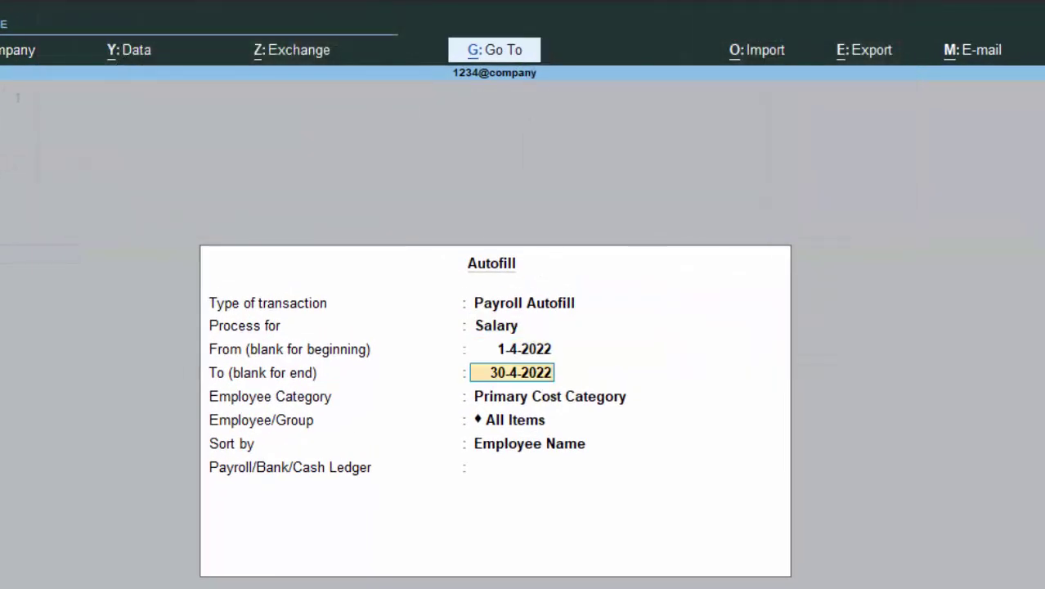
type("1-5")
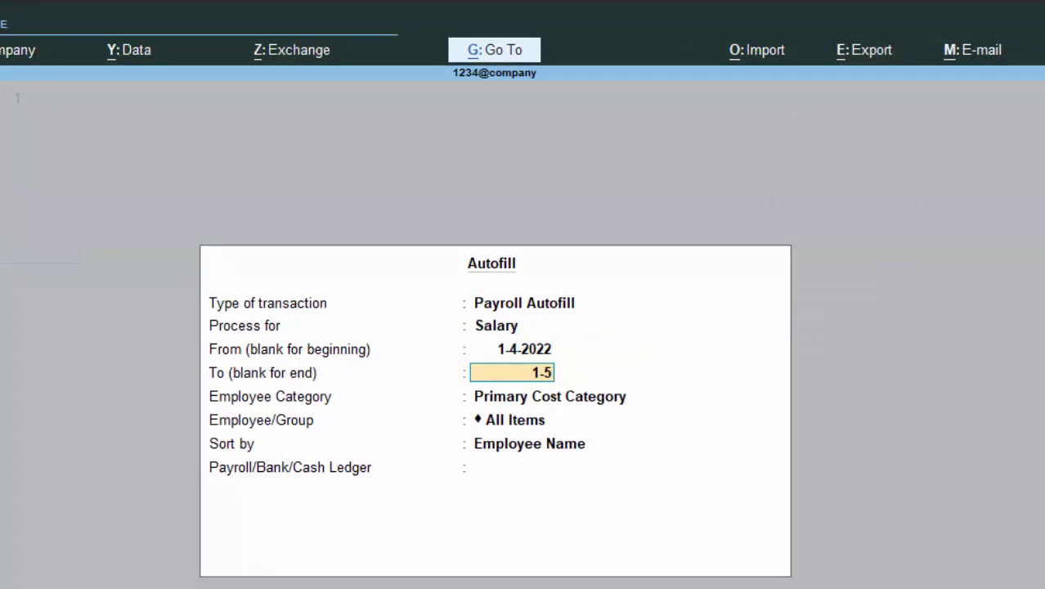
type("-202")
key("Return")
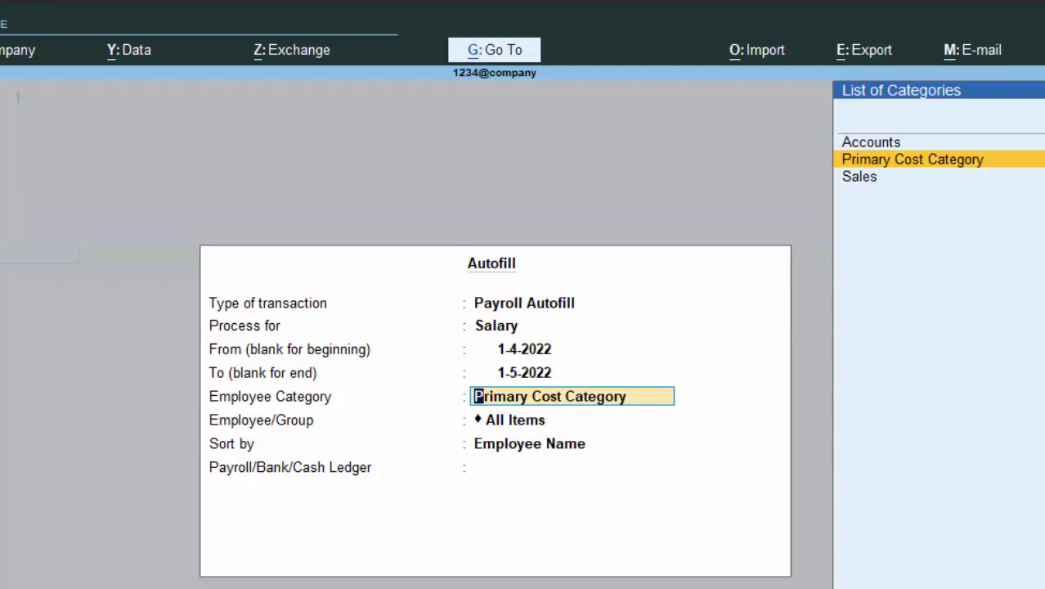
- Limit the autofill to the employee in the Accounts category, sort by Employee Name, and fill the voucher with the salary pay heads
key("Up")
key("Return")
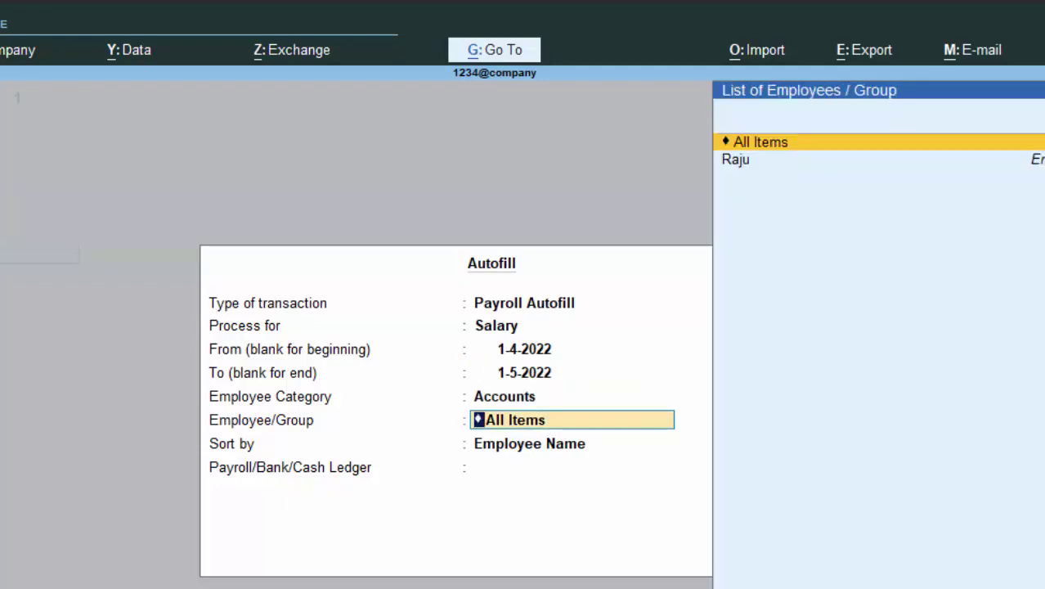
key("Down")
key("Return")
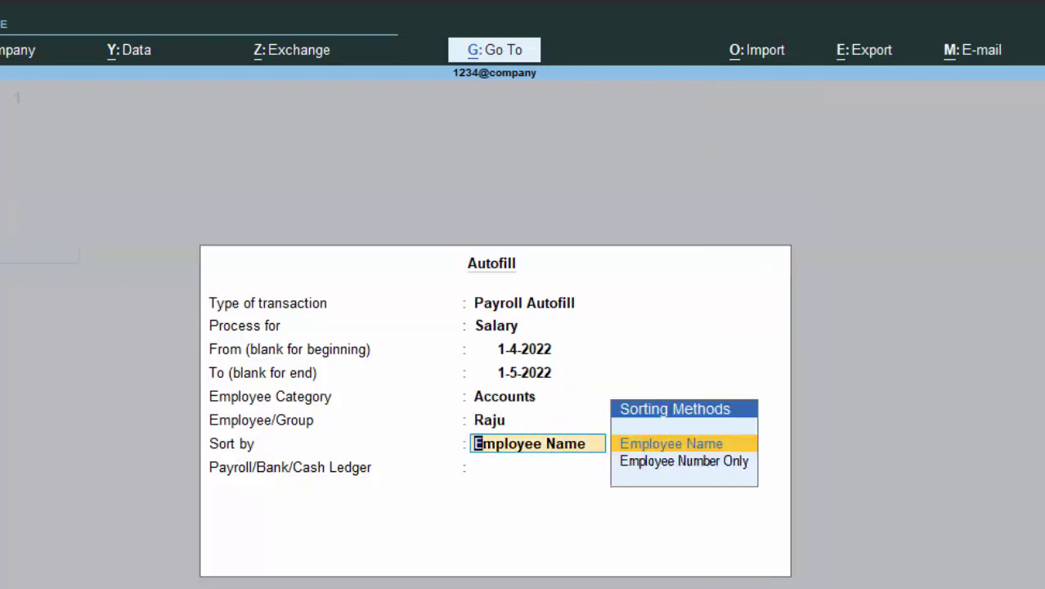
key("Return")
key("Return")
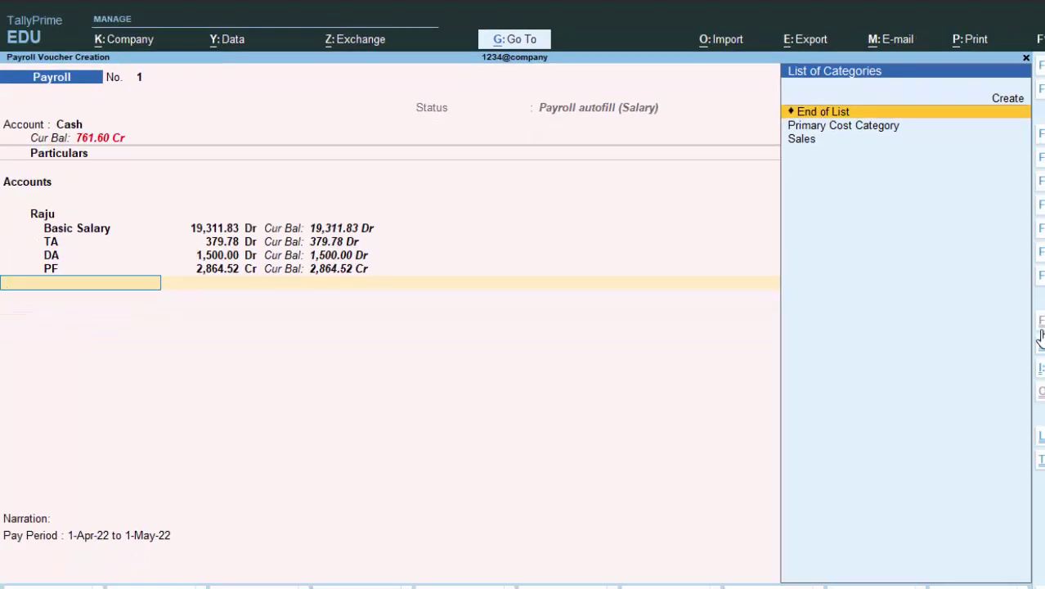
- End the category list, keep the pay period narration, save the payroll voucher, and leave voucher entry
key("Return")
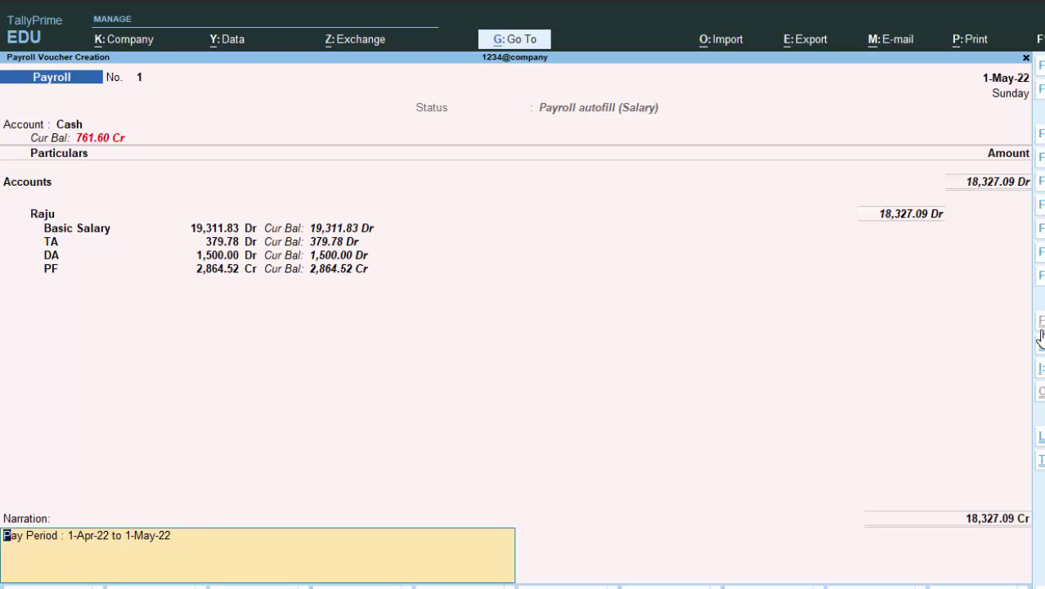
key("Return")
key("Return")
key("Escape")
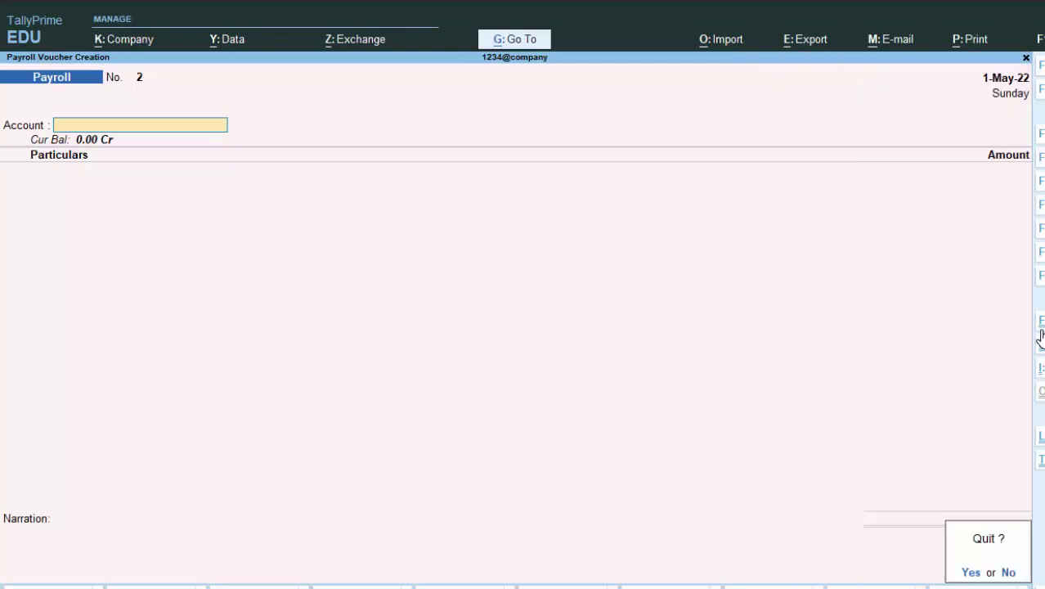
key("Return")
- Open the Pay Slip report from the payroll reports
key("d")
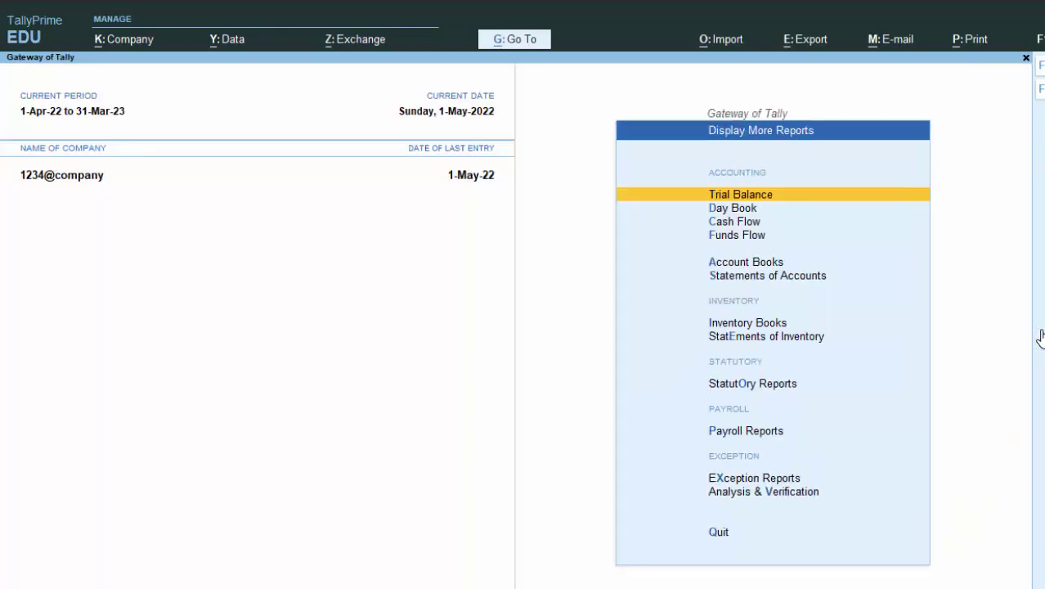
key("Down")
key("Down")
key("Down")
key("Down")
key("Down")
key("Down")
key("Down")
key("Down")
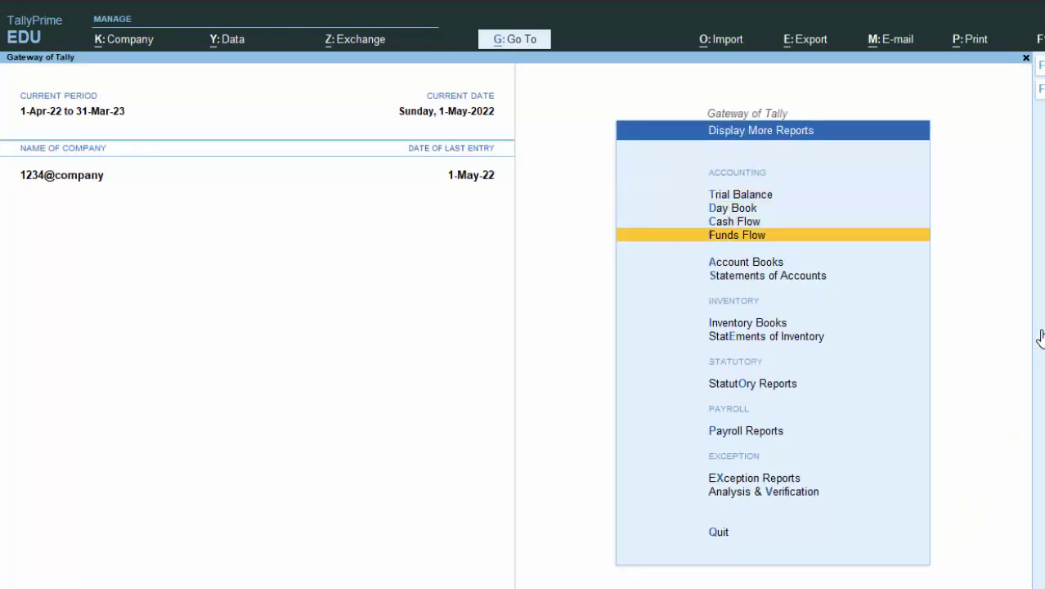
key("Down")
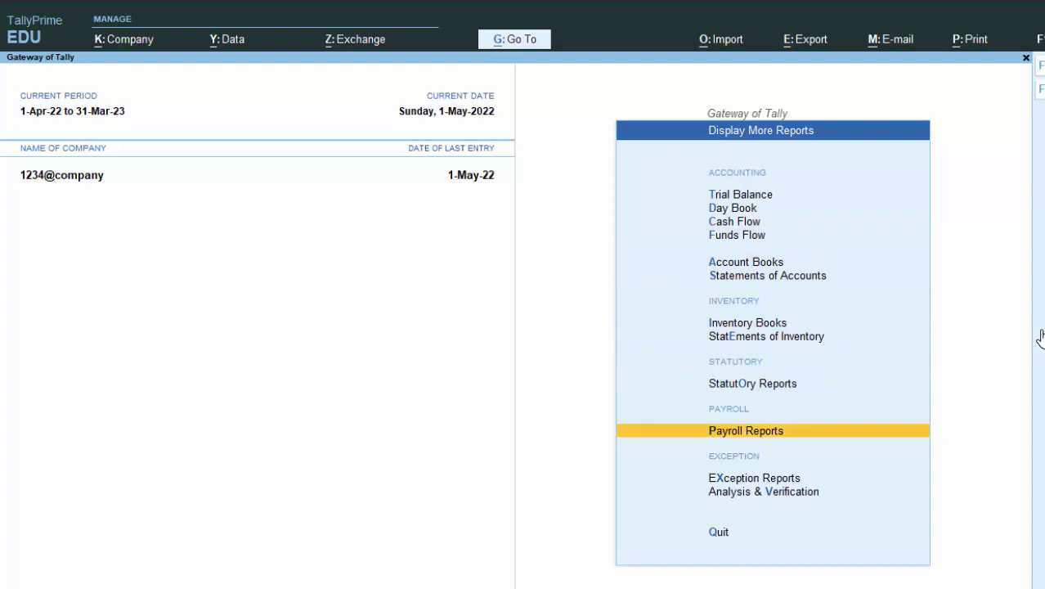
key("Return")
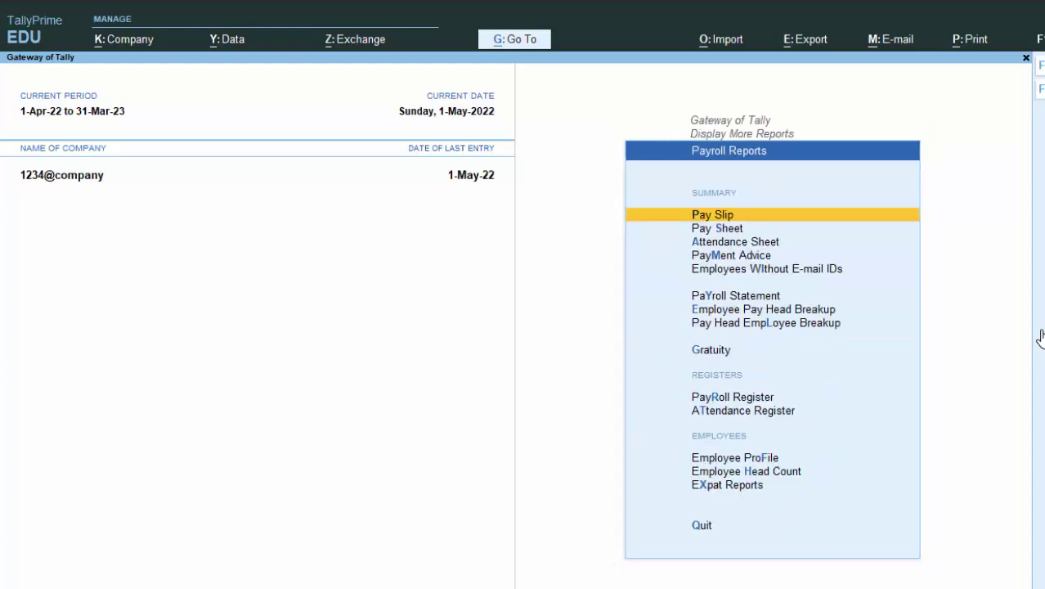
key("Return")
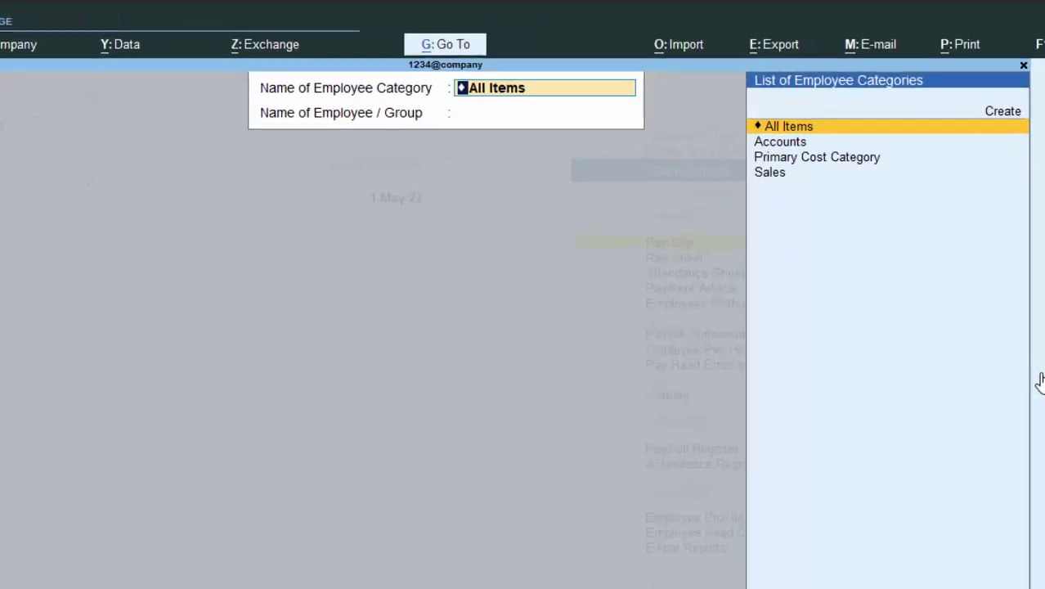
- Display the pay slip of the employee in the Accounts category
key("Down")
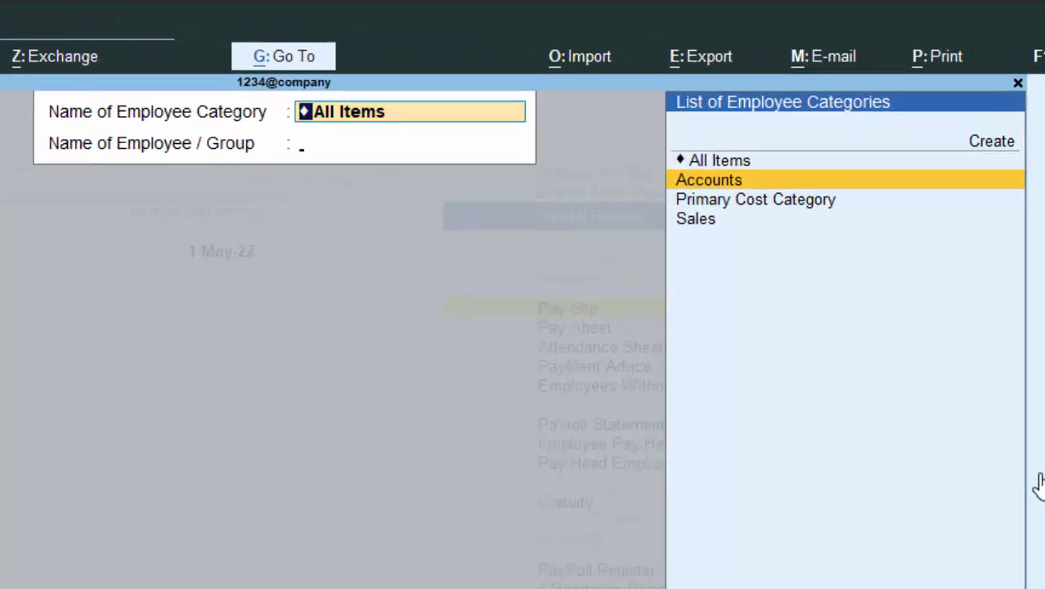
key("Return")
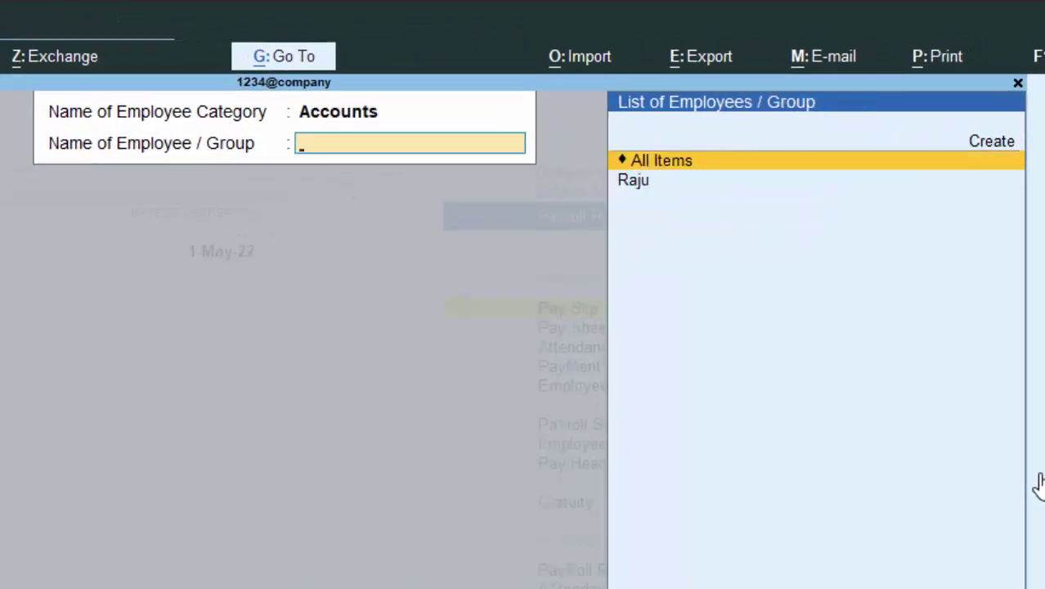
key("Down")
key("Return")
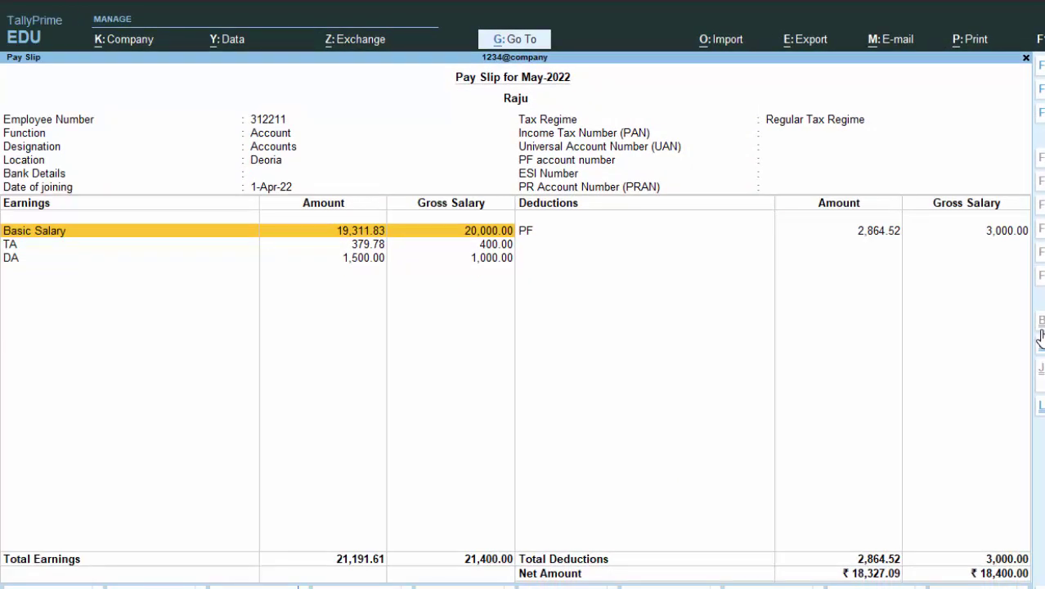
- Preview the current pay slip for printing and zoom in on the page
key("alt+o")
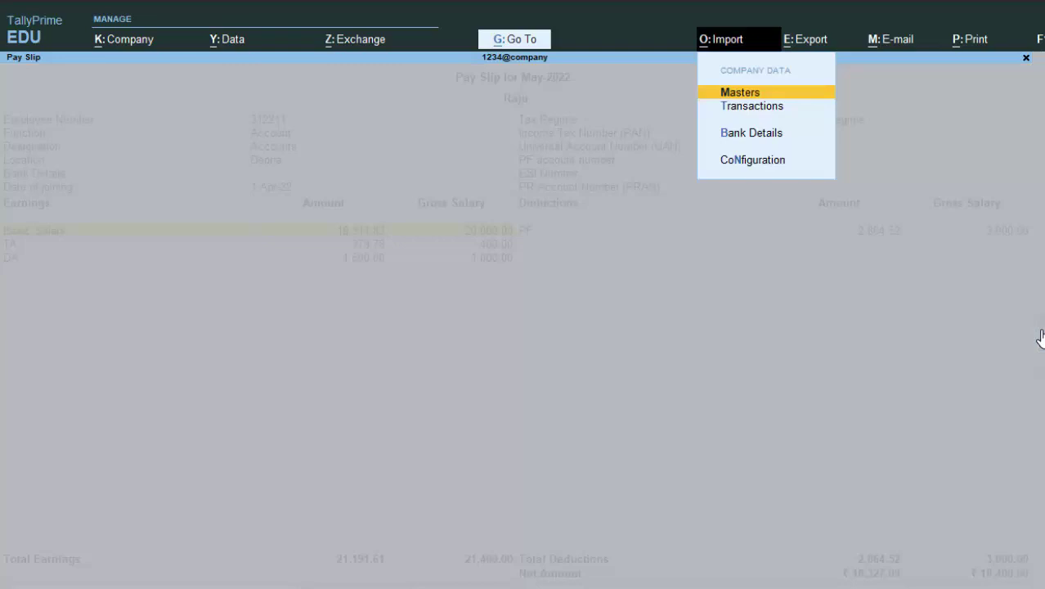
key("Escape")
key("alt+p")
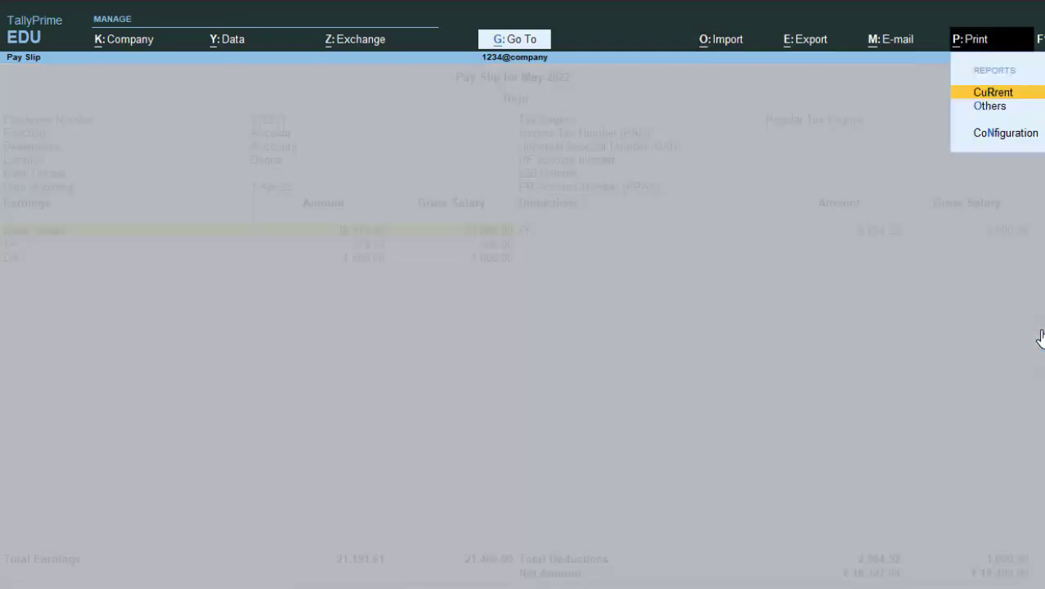
key("Return")
key("i")
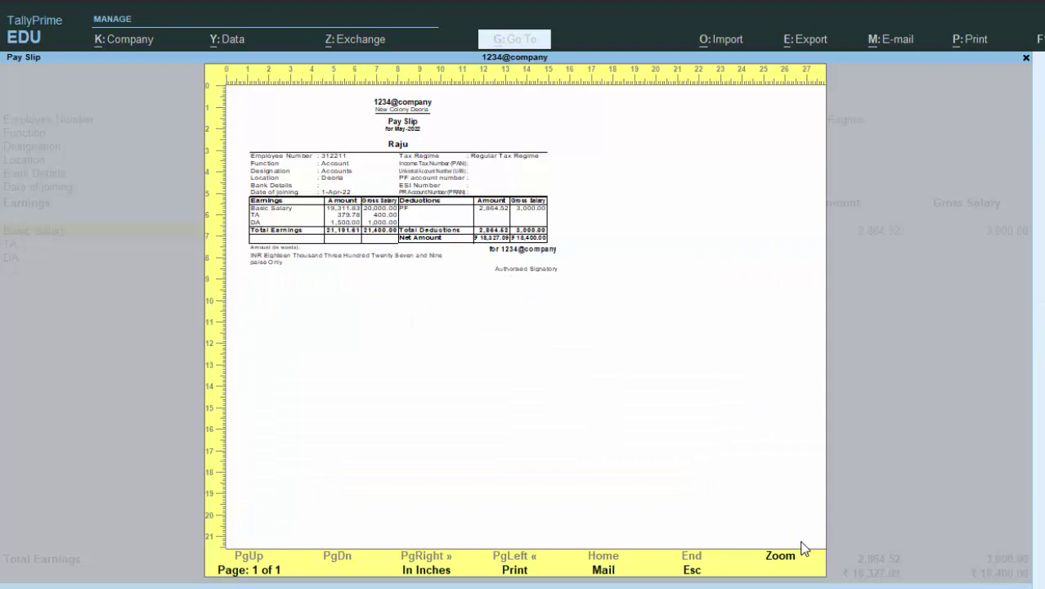
left_click(781, 563)
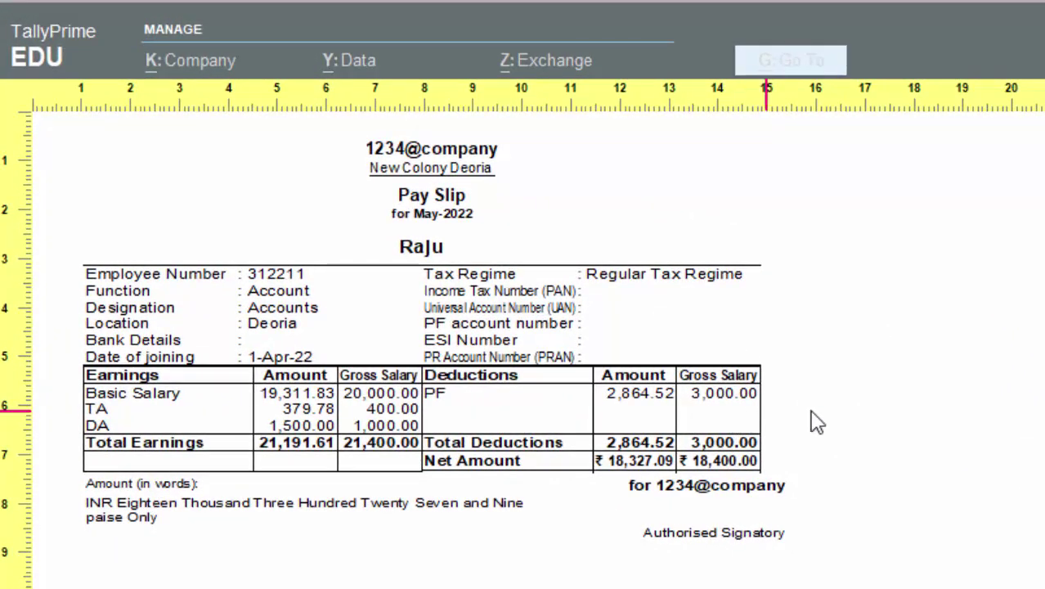